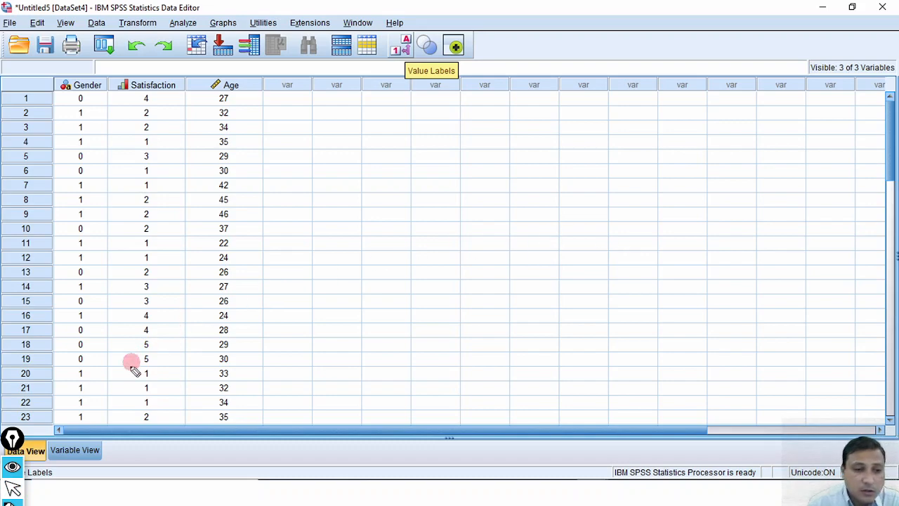
- Switch the dataset from the data values to its variable definitions
mouse_move(73, 431)
mouse_down()
mouse_move(53, 440)
mouse_move(102, 469)
mouse_move(59, 430)
mouse_move(78, 412)
mouse_up()
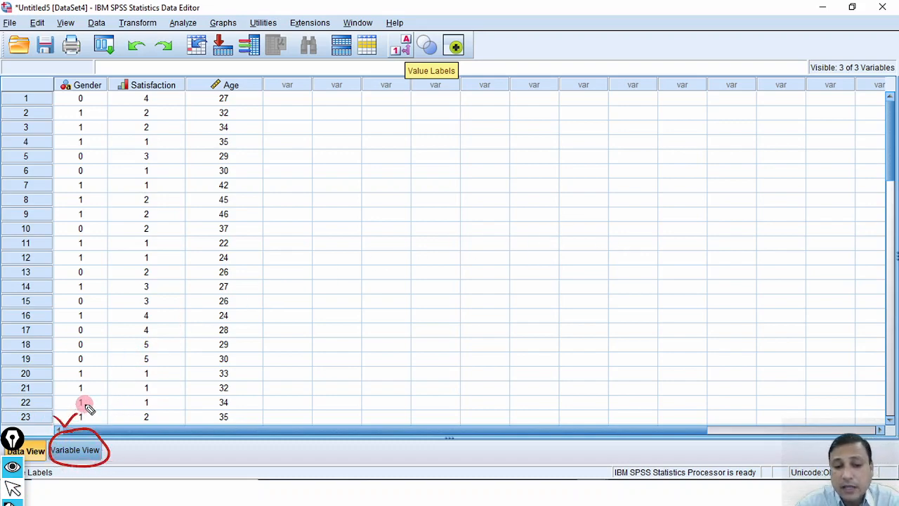
key(ctrl+shift+7)
key(ctrl+shift+2)
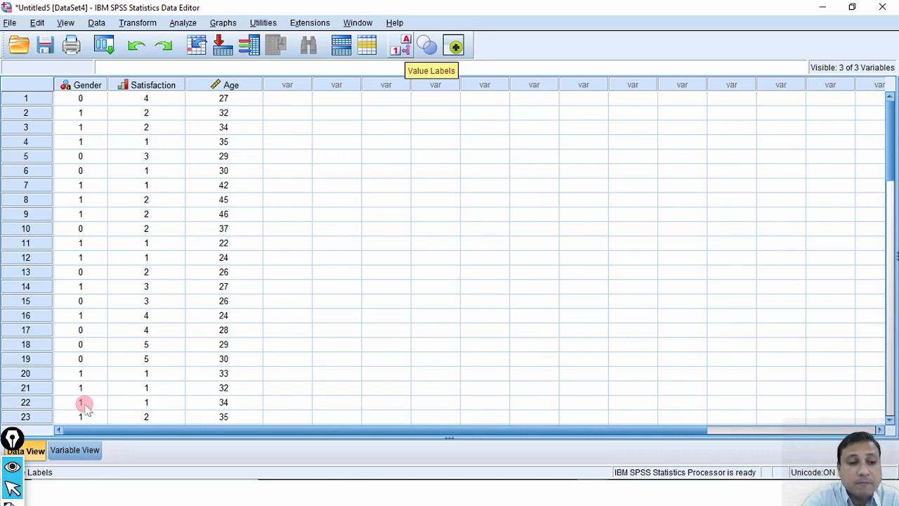
click(87, 453)
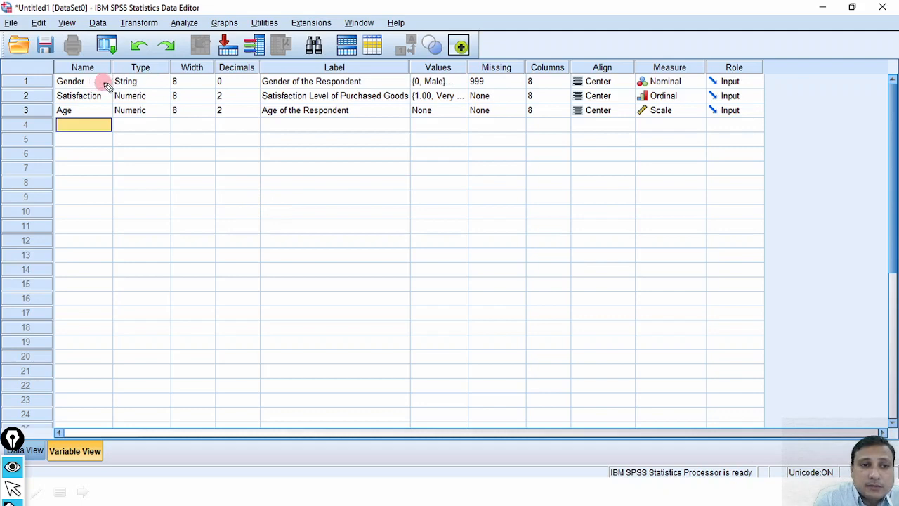
- Examine the names, labels and measurement levels defined for the Gender, Satisfaction and Age variables
mouse_move(101, 80)
mouse_down()
mouse_move(110, 83)
mouse_move(113, 109)
mouse_up()
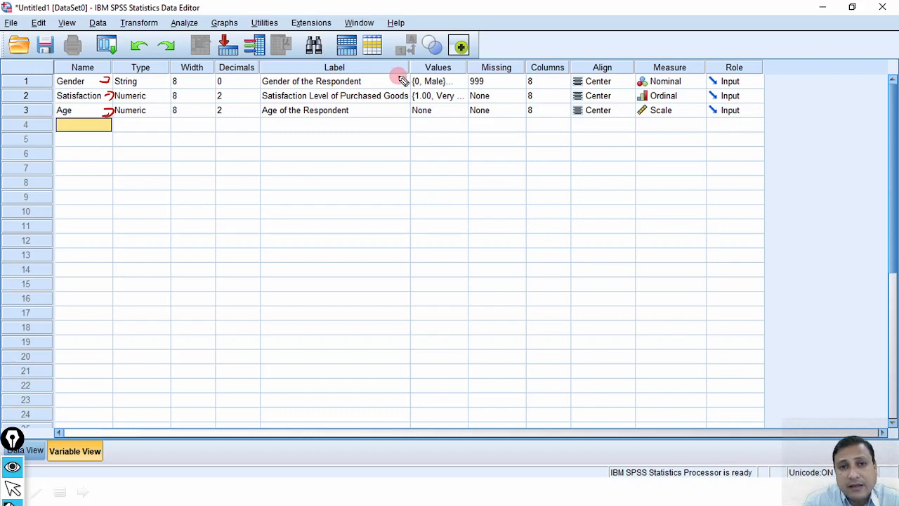
drag(399, 78, 410, 72)
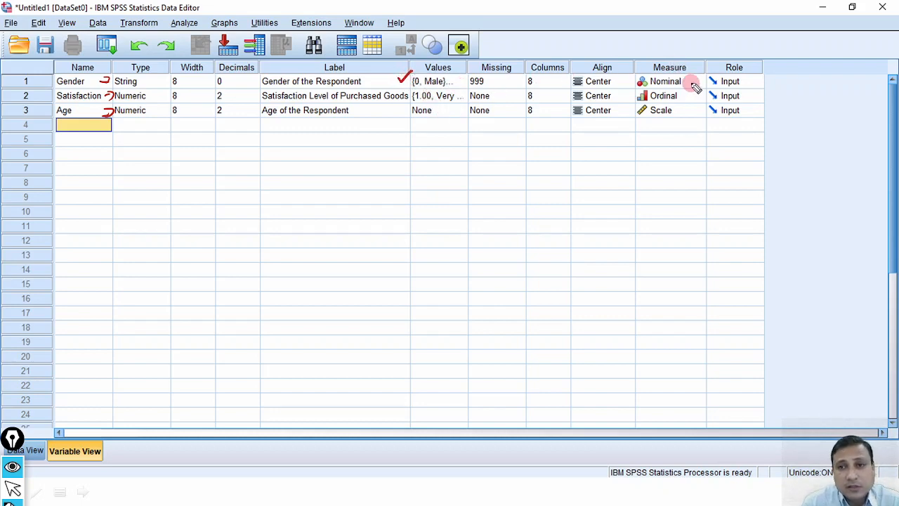
drag(690, 81, 705, 74)
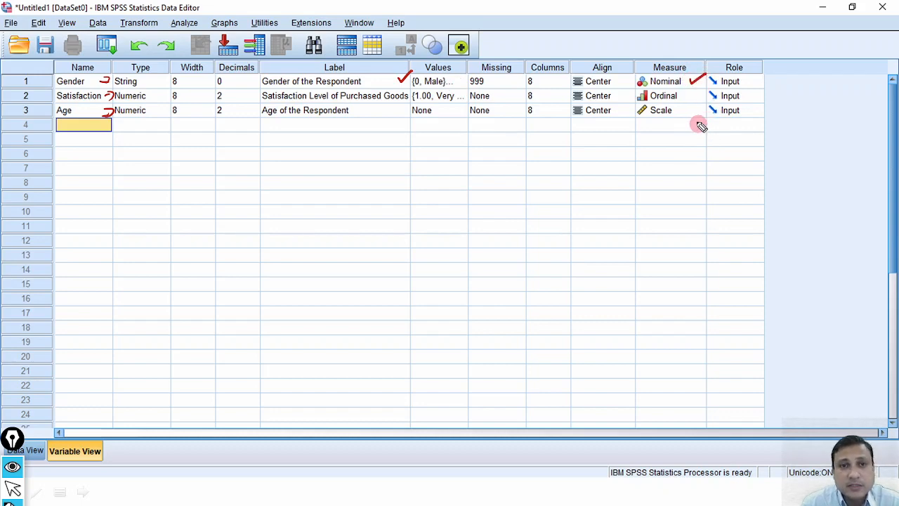
drag(405, 93, 423, 86)
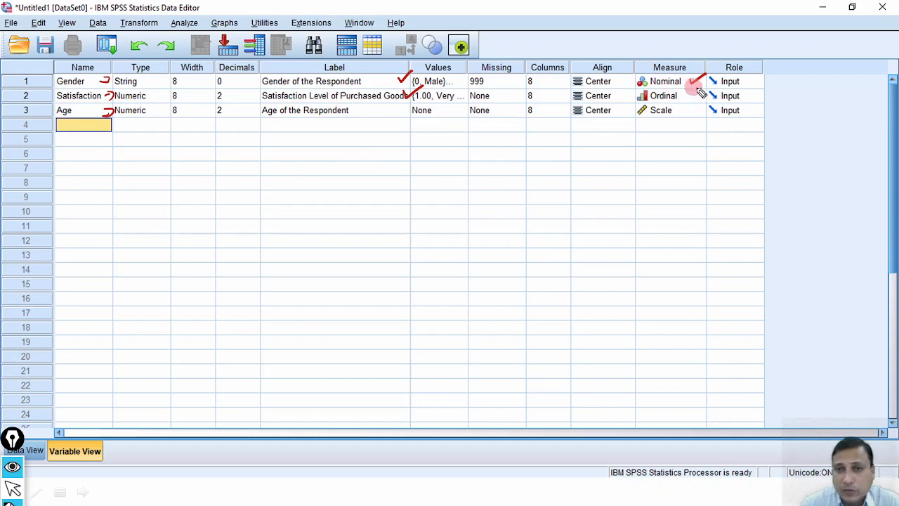
drag(688, 96, 711, 90)
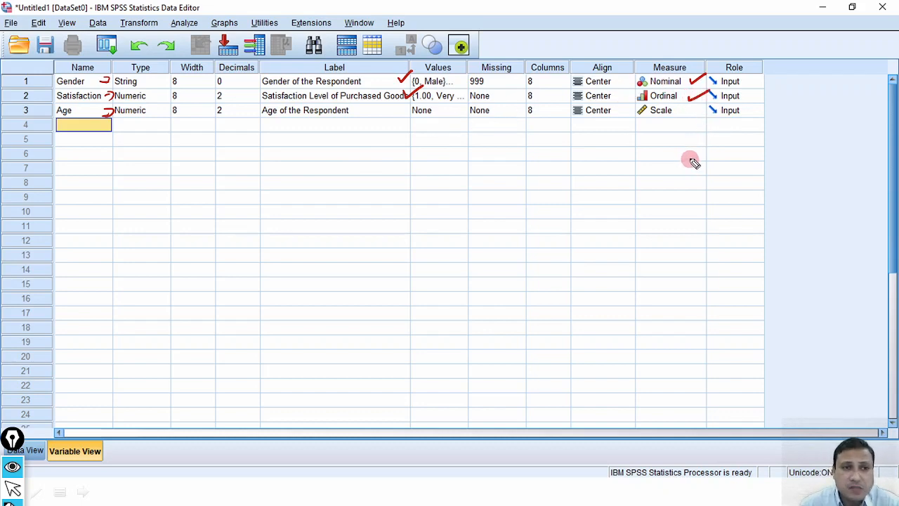
drag(349, 175, 412, 156)
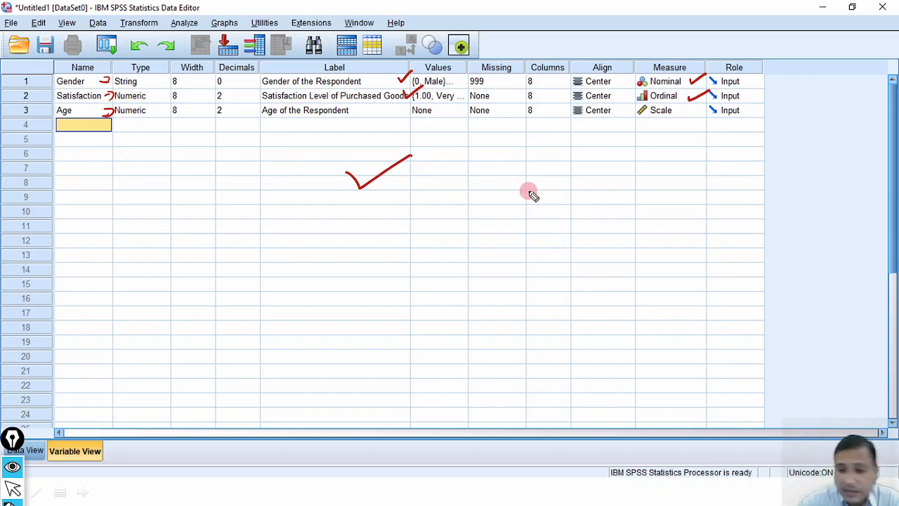
key(ctrl+shift+7)
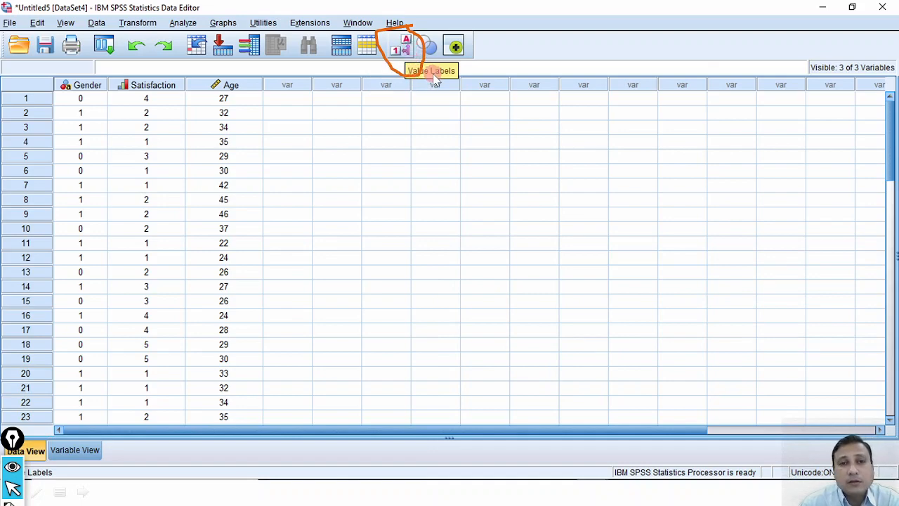
- Display value labels in place of the Gender and Satisfaction codes, and switch back to the numeric codes
click(404, 47)
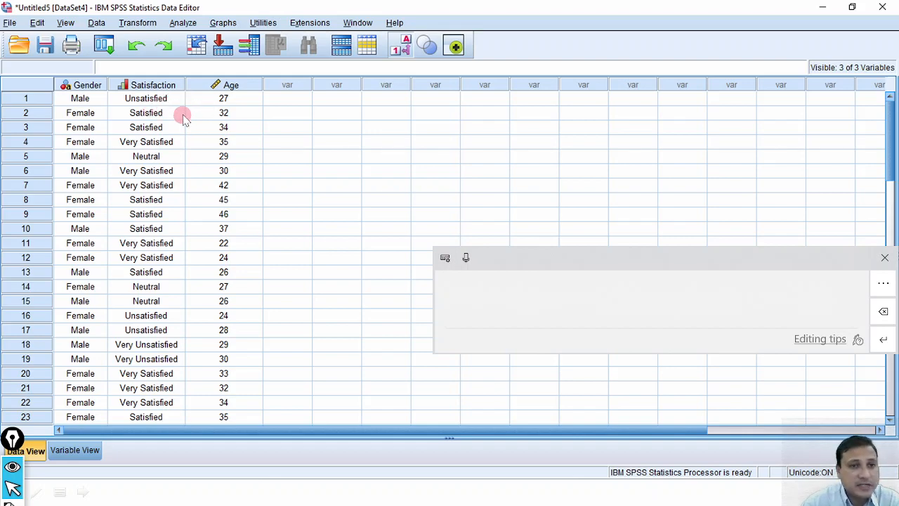
click(402, 46)
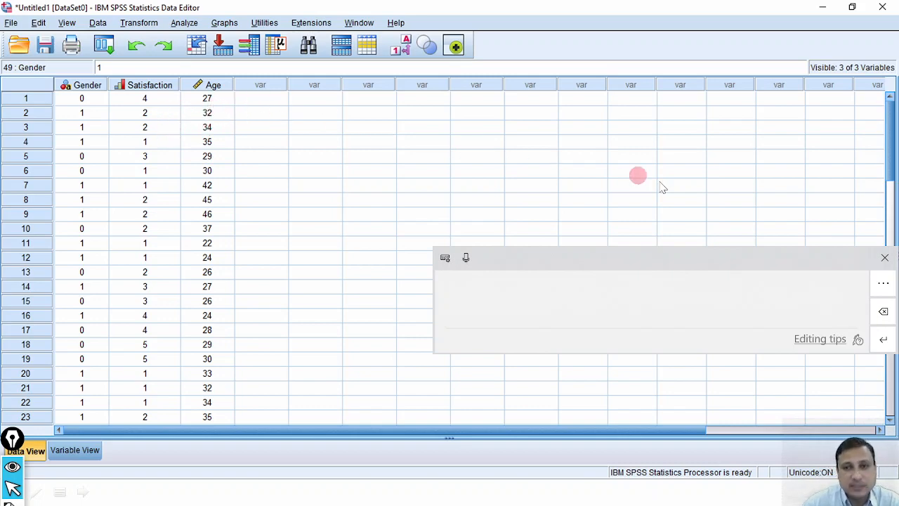
click(882, 258)
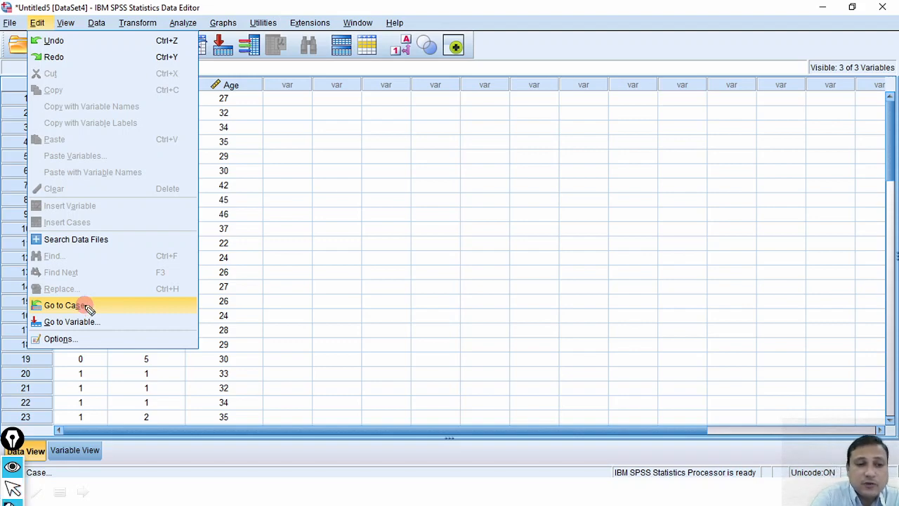
drag(389, 217, 394, 232)
mouse_move(392, 227)
mouse_down()
mouse_move(395, 242)
mouse_move(428, 223)
mouse_up()
mouse_move(296, 266)
mouse_down()
mouse_move(302, 288)
mouse_move(318, 260)
mouse_move(333, 258)
mouse_move(372, 214)
mouse_move(437, 254)
mouse_move(395, 209)
mouse_move(372, 205)
mouse_up()
drag(430, 301, 473, 293)
mouse_move(327, 347)
mouse_down()
mouse_move(351, 351)
mouse_move(380, 333)
mouse_move(366, 317)
mouse_move(430, 337)
mouse_move(483, 270)
mouse_move(407, 295)
mouse_up()
mouse_move(358, 104)
mouse_down()
mouse_move(687, 99)
mouse_move(680, 118)
mouse_up()
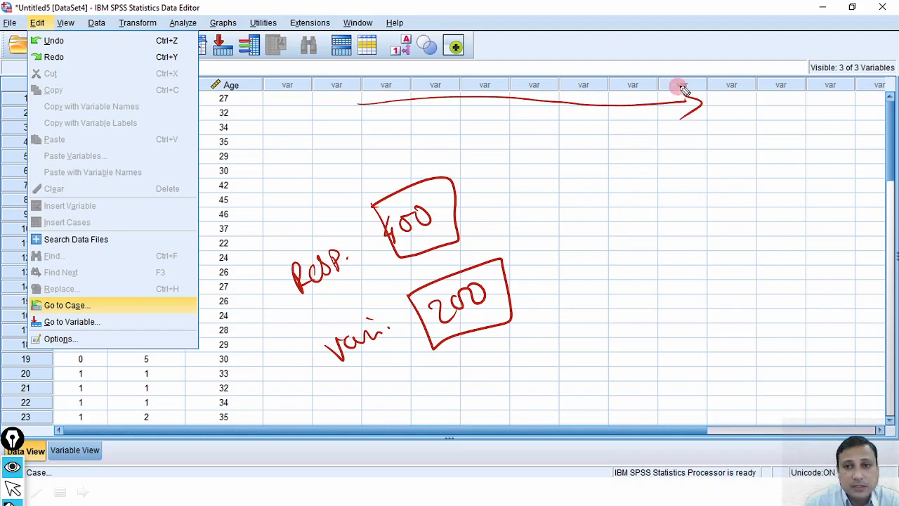
mouse_move(713, 88)
mouse_down()
mouse_move(778, 79)
mouse_move(767, 94)
mouse_up()
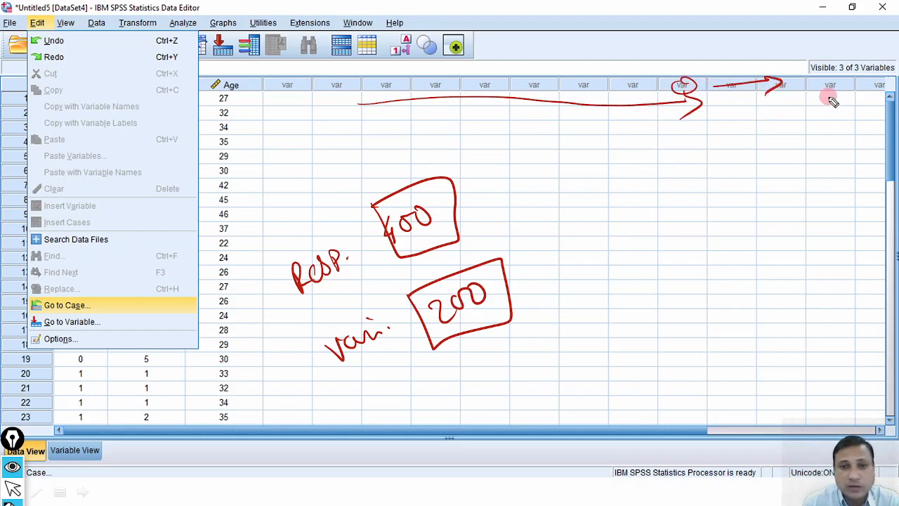
mouse_move(572, 176)
mouse_down()
mouse_move(584, 228)
mouse_move(593, 424)
mouse_move(610, 416)
mouse_up()
mouse_move(452, 204)
mouse_down()
mouse_move(526, 245)
mouse_move(561, 353)
mouse_move(588, 358)
mouse_move(589, 369)
mouse_up()
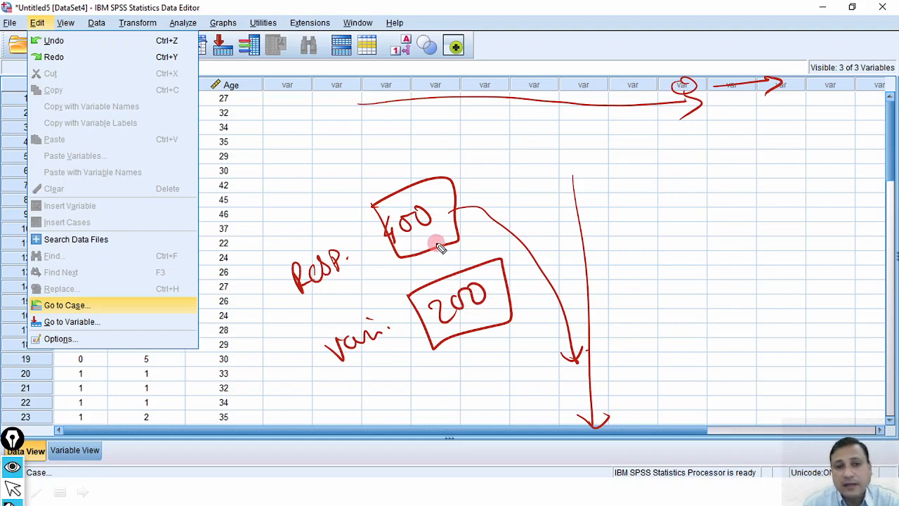
drag(308, 304, 336, 290)
drag(319, 309, 355, 290)
mouse_move(605, 216)
mouse_down()
mouse_move(648, 195)
mouse_move(674, 227)
mouse_move(691, 225)
mouse_move(653, 223)
mouse_up()
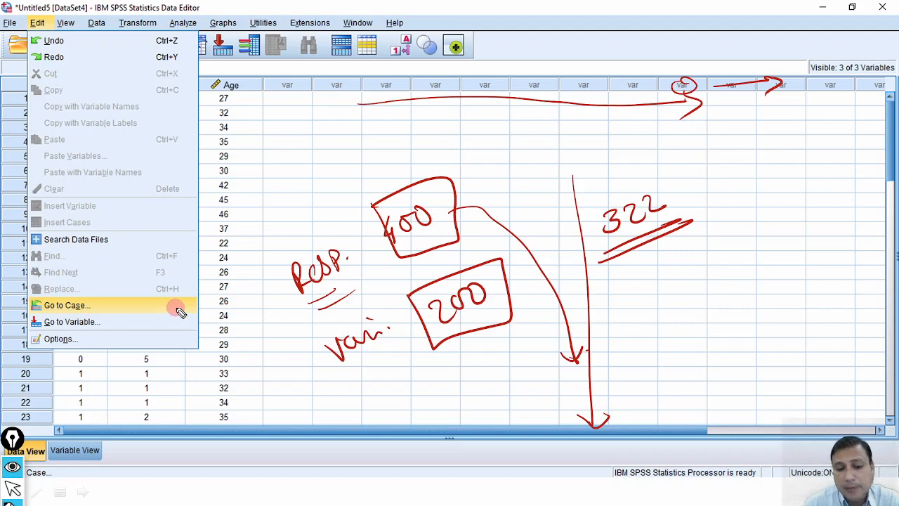
key(ctrl+shift+7)
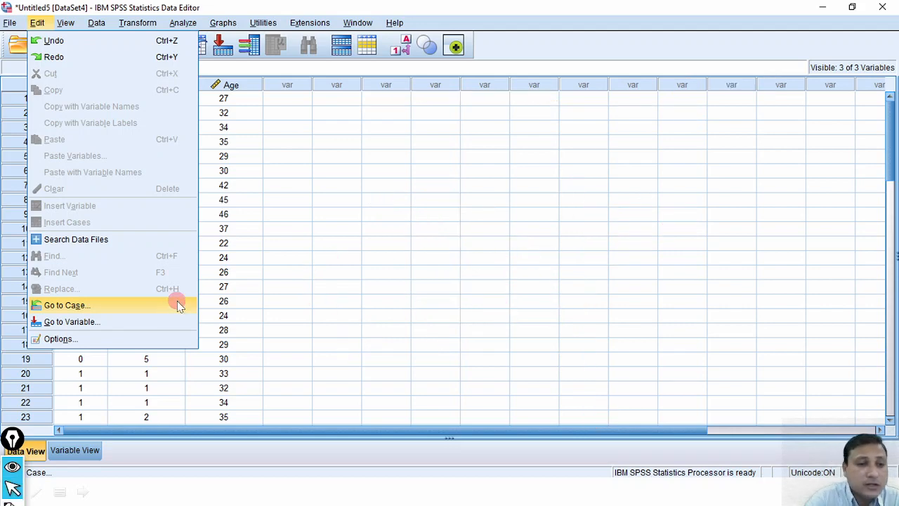
- Open the Go To dialog for cases and examine its case and variable options and the case number entry
click(99, 309)
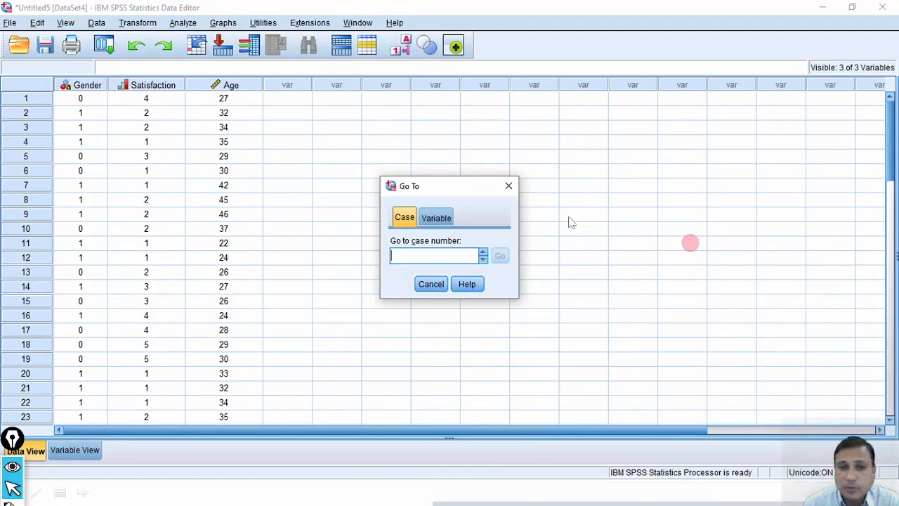
key(ctrl+shift+4)
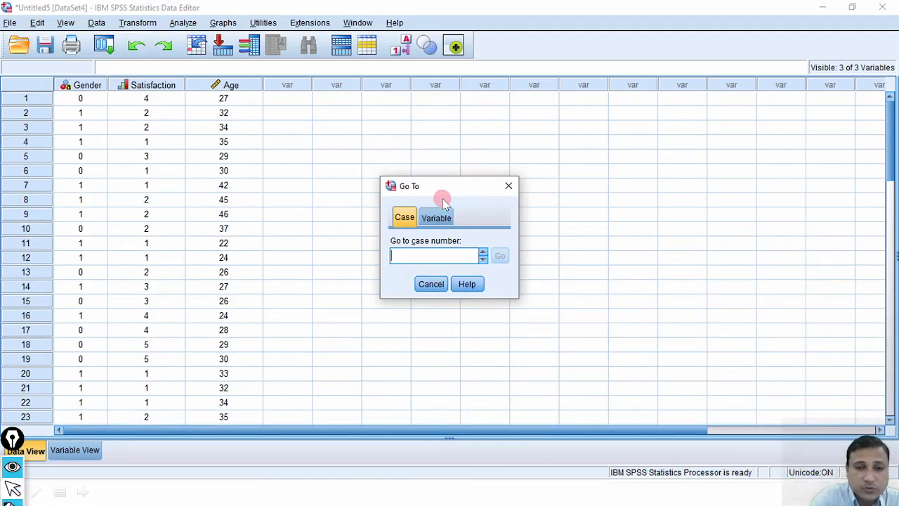
drag(399, 191, 450, 198)
drag(383, 218, 398, 214)
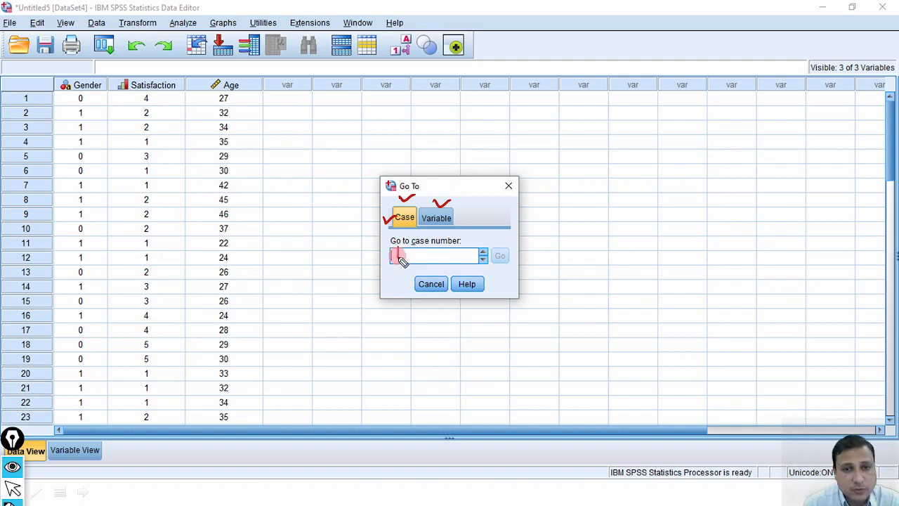
mouse_move(414, 250)
mouse_down()
mouse_move(411, 260)
mouse_move(414, 251)
mouse_up()
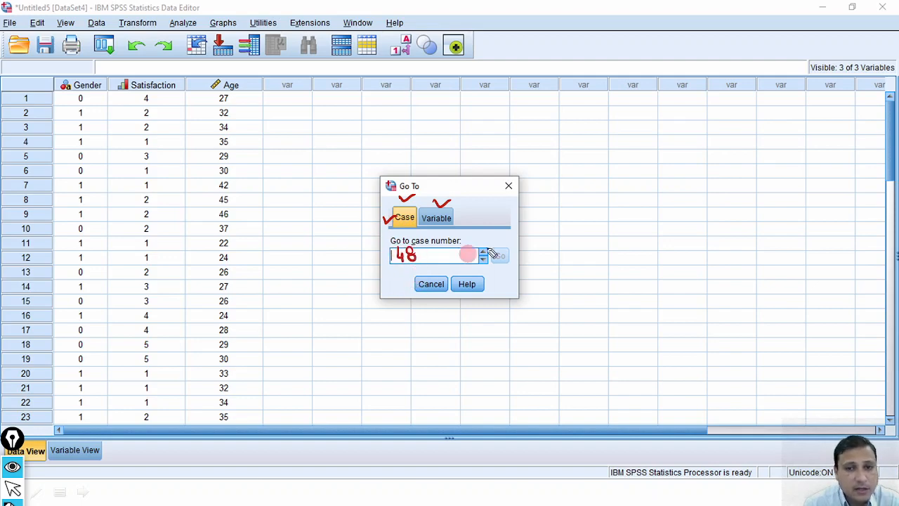
mouse_move(509, 267)
mouse_down()
mouse_move(504, 251)
mouse_move(539, 235)
mouse_up()
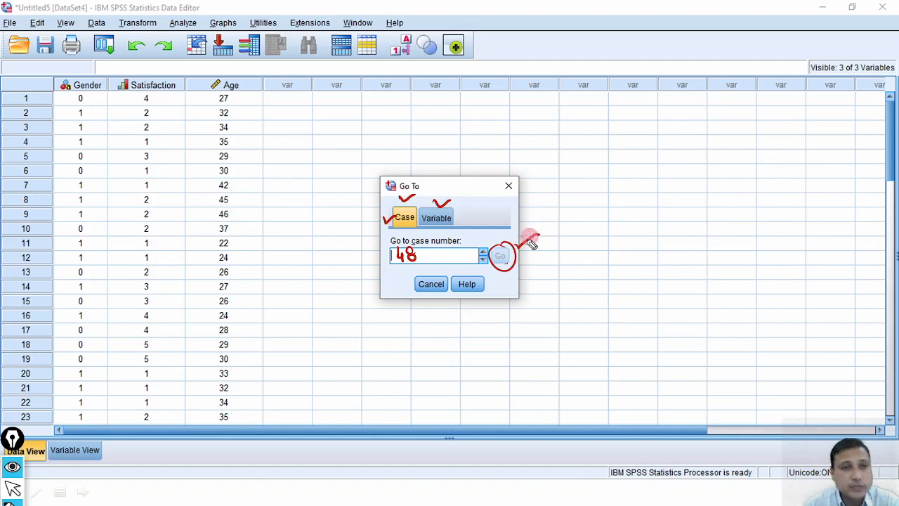
key(ctrl+shift+7)
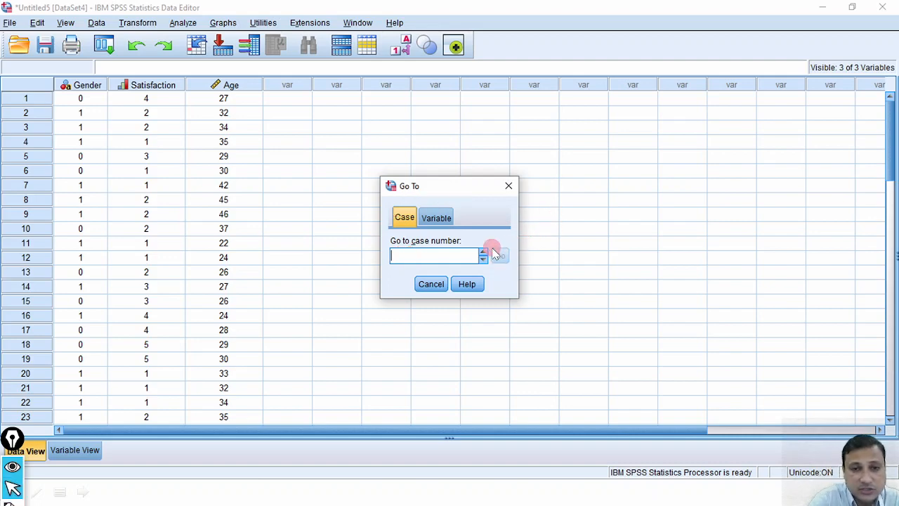
- Go to case number 48 in the dataset
click(404, 255)
text(48)
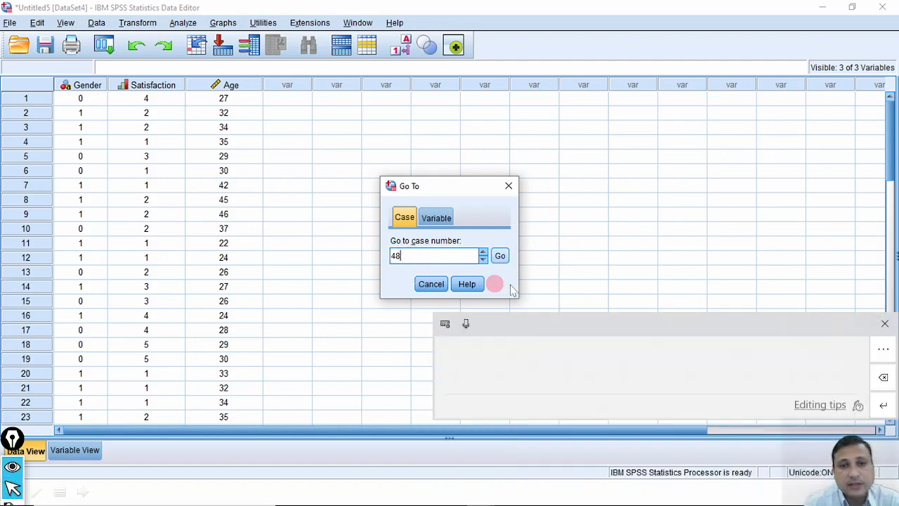
click(884, 257)
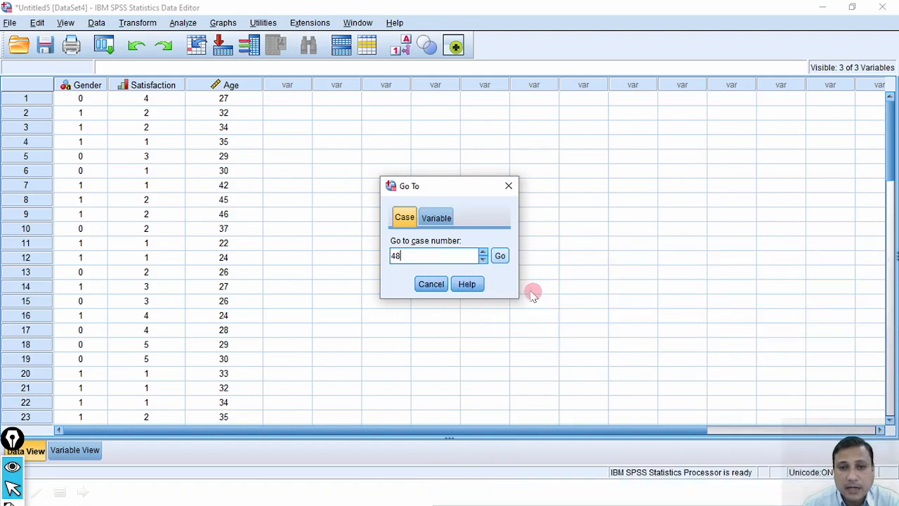
click(500, 256)
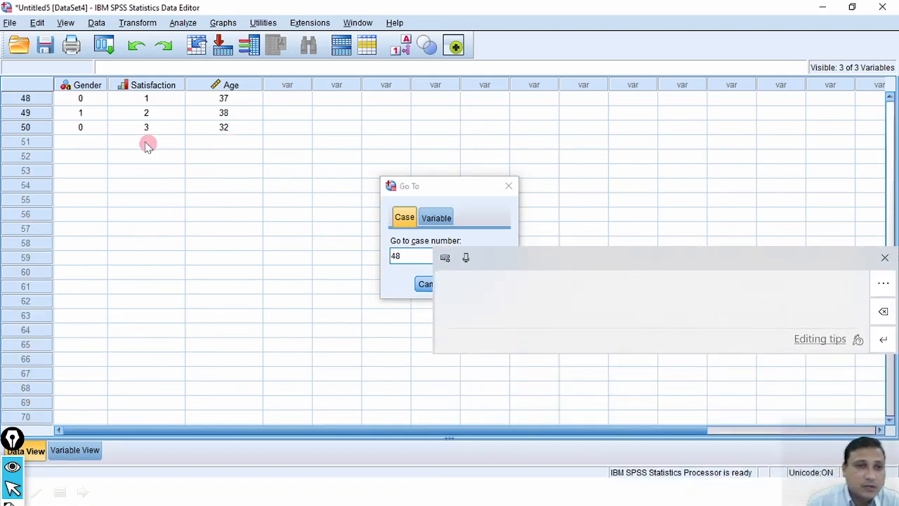
click(884, 257)
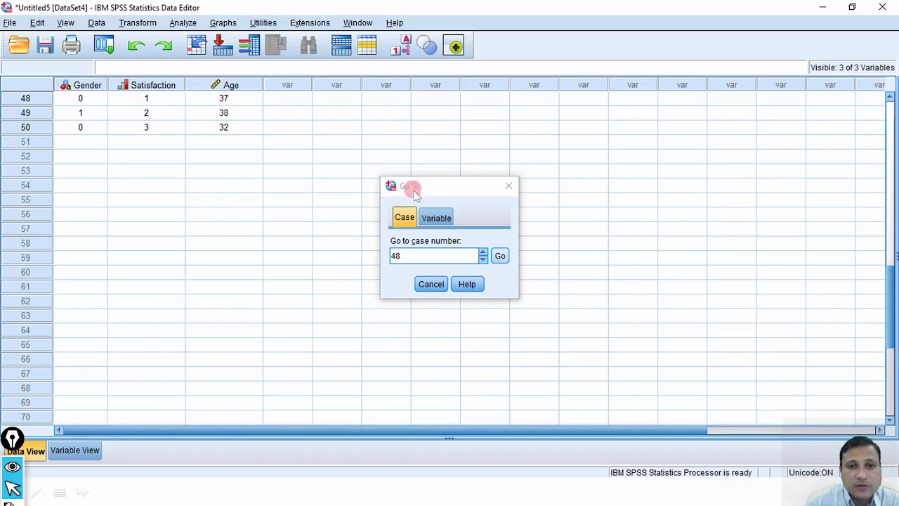
- Switch the Go To dialog to variable lookup and examine the list of variables that can be jumped to
click(439, 220)
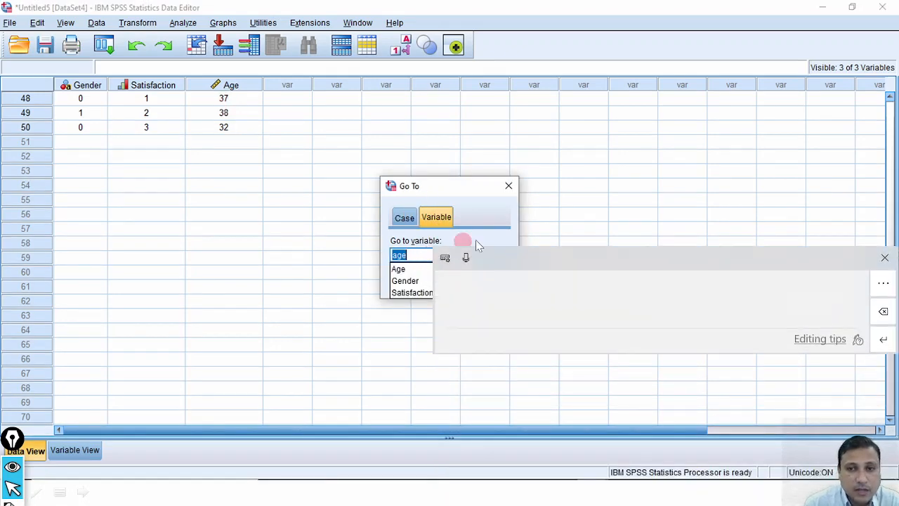
click(885, 257)
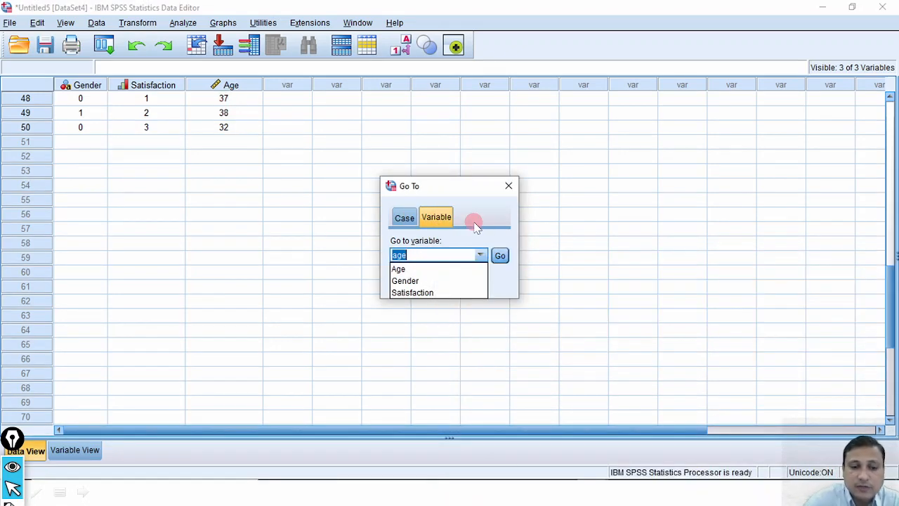
key(ctrl+shift+3)
mouse_move(442, 259)
mouse_down()
mouse_move(449, 293)
mouse_move(455, 286)
mouse_up()
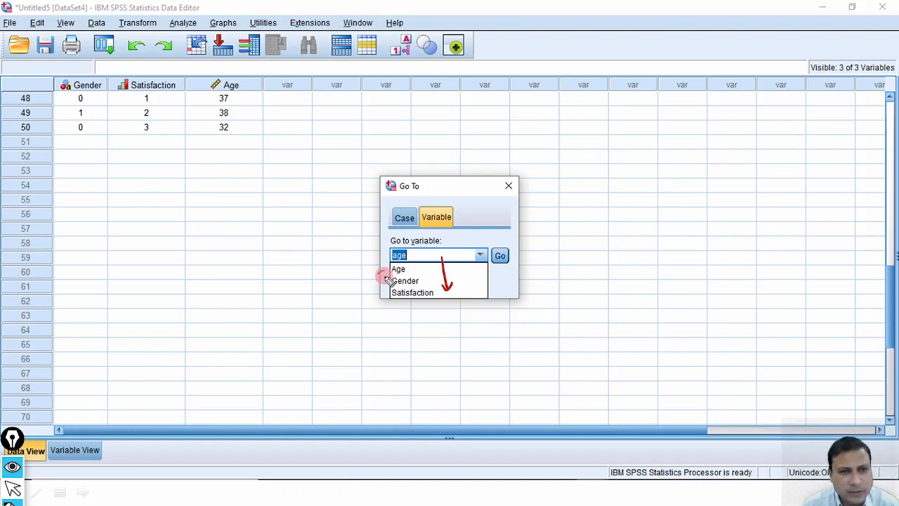
drag(377, 273, 385, 270)
mouse_move(378, 284)
mouse_down()
mouse_move(386, 281)
mouse_move(387, 295)
mouse_up()
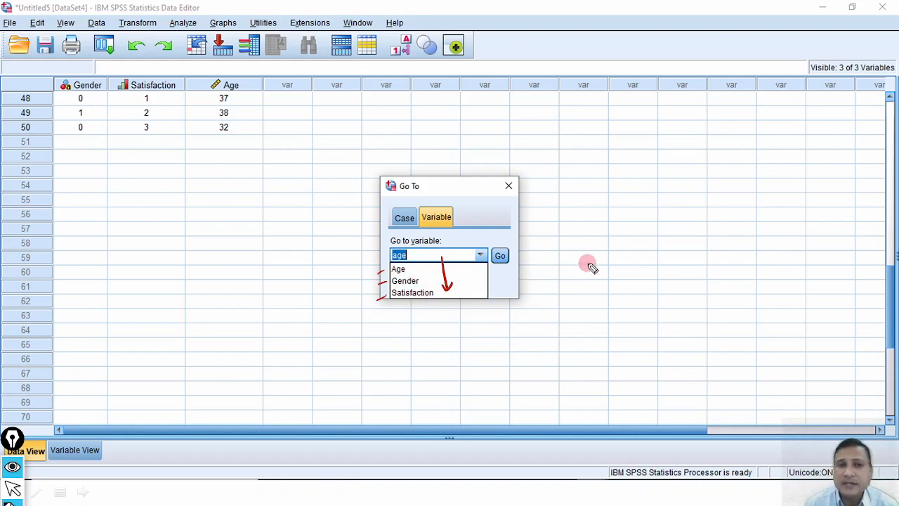
mouse_move(585, 257)
mouse_down()
mouse_move(598, 269)
mouse_move(627, 259)
mouse_up()
drag(585, 281, 641, 277)
mouse_move(654, 250)
mouse_down()
mouse_move(681, 241)
mouse_move(687, 251)
mouse_up()
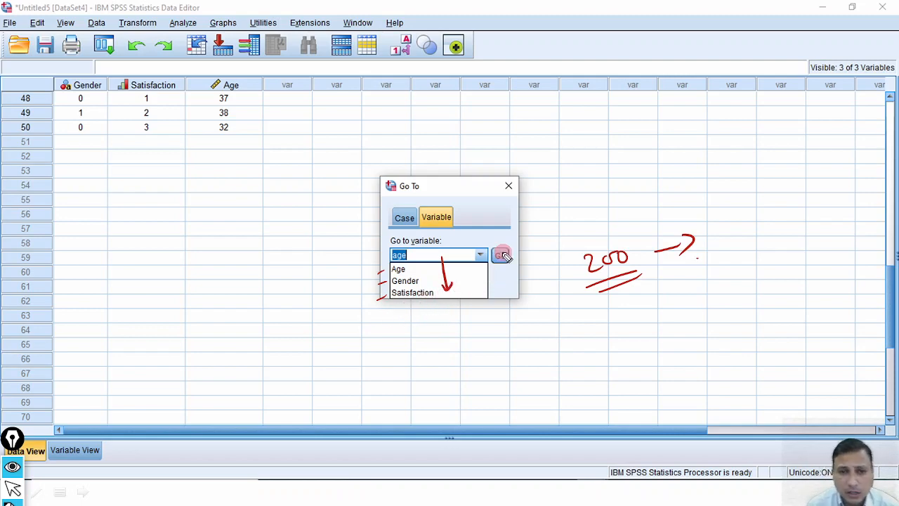
drag(498, 250, 515, 240)
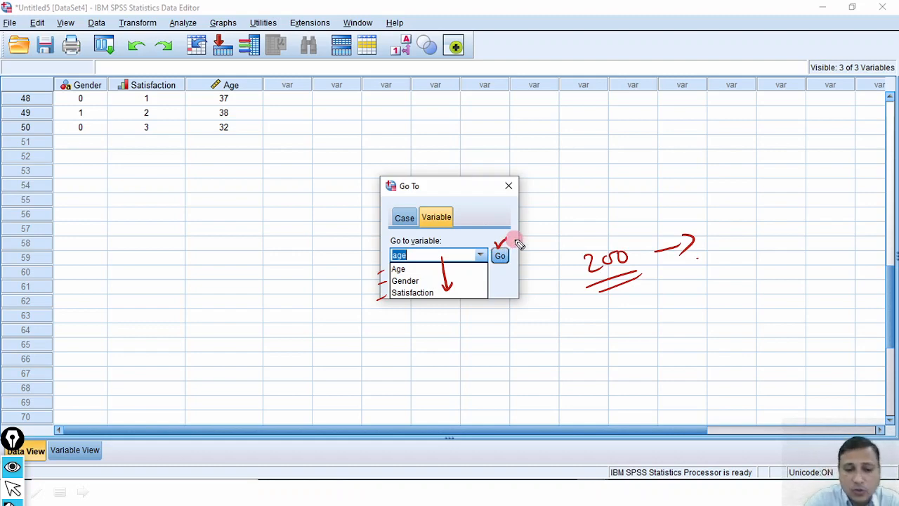
key(ctrl+shift+7)
key(ctrl+shift+2)
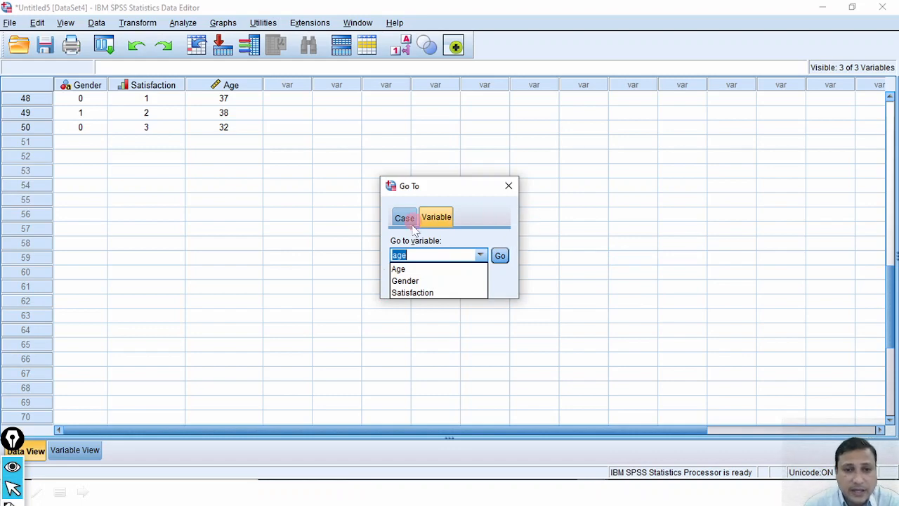
- Jump to the Age variable in the dataset
click(404, 269)
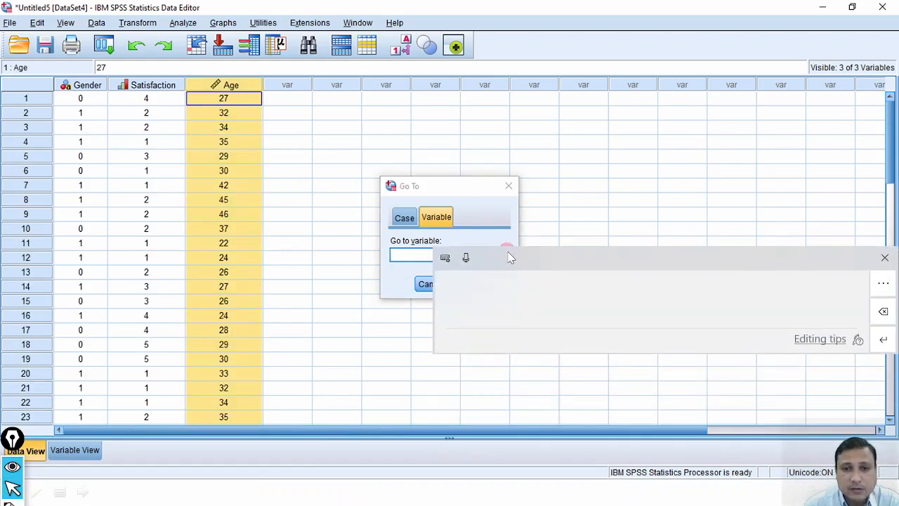
click(891, 250)
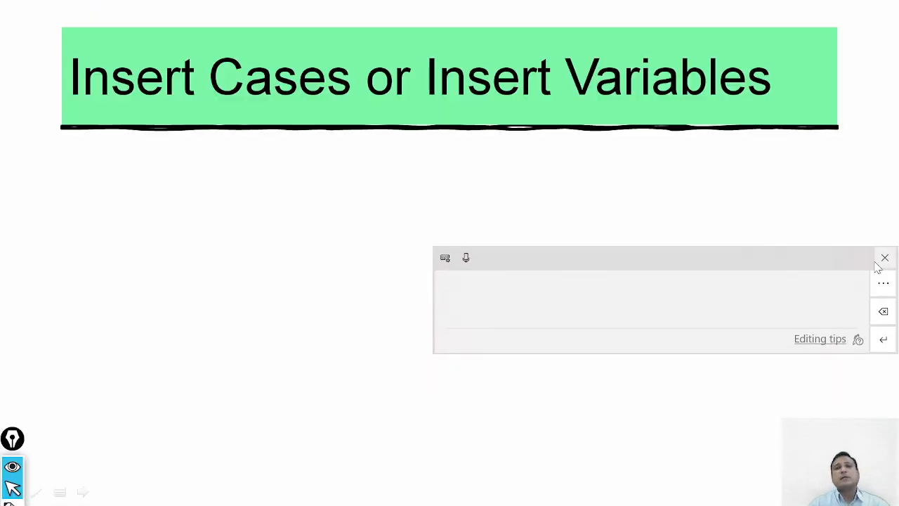
click(884, 257)
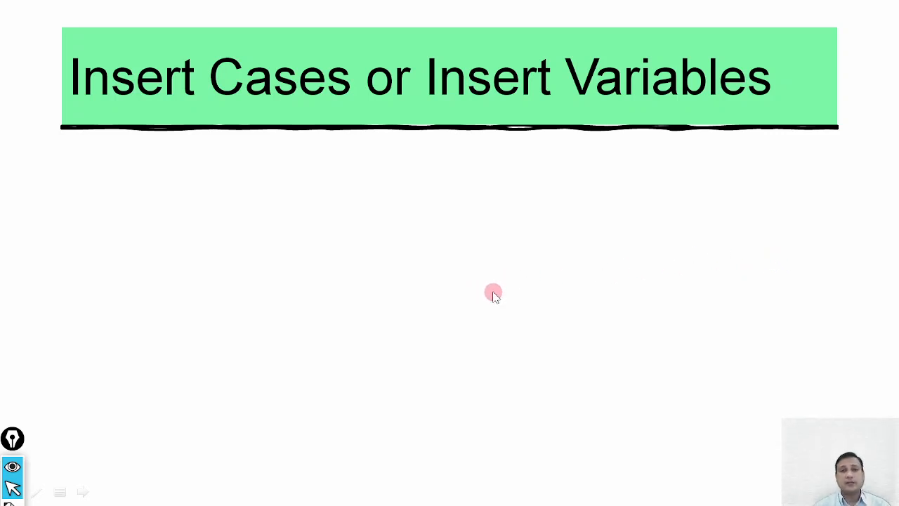
click(305, 251)
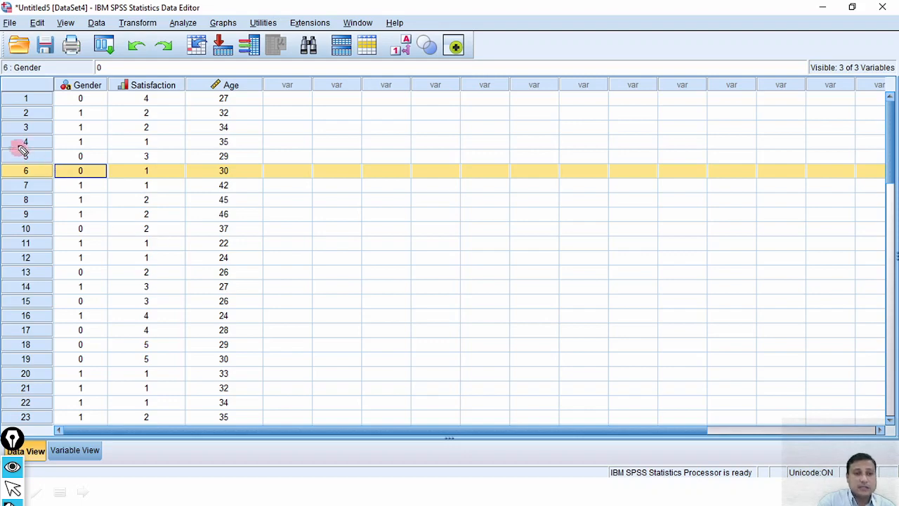
- Insert a blank case between cases 5 and 6
drag(25, 167, 36, 166)
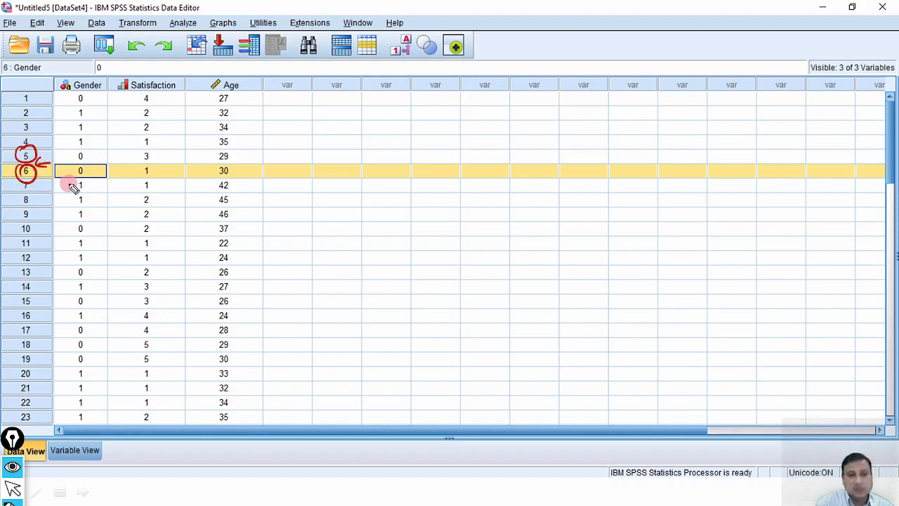
key(ctrl+shift+7)
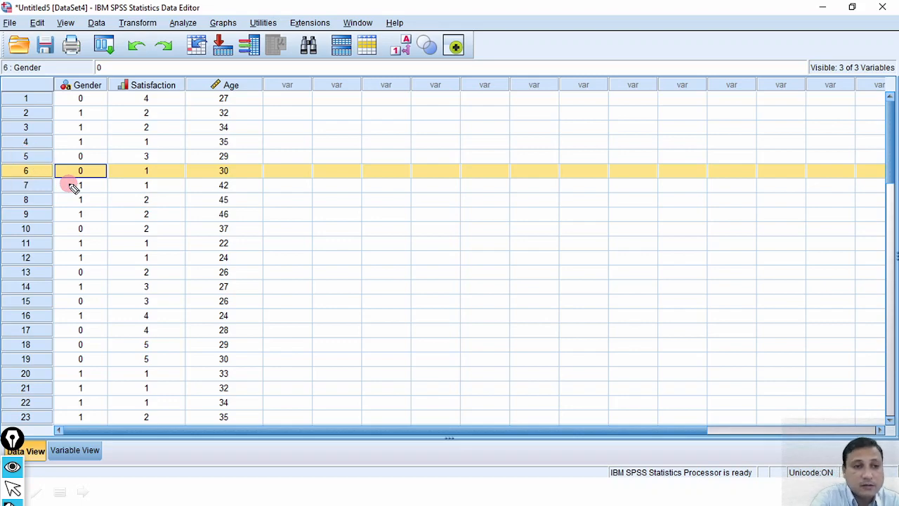
right_click(35, 176)
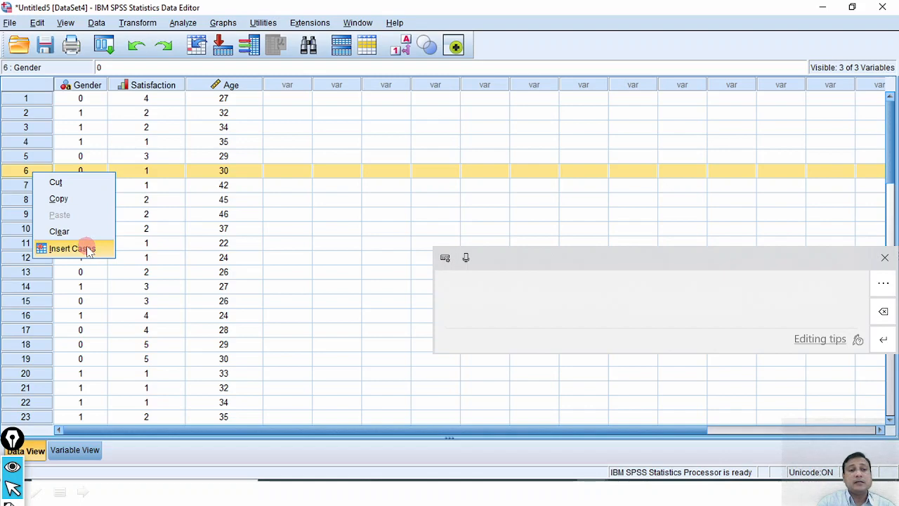
click(89, 251)
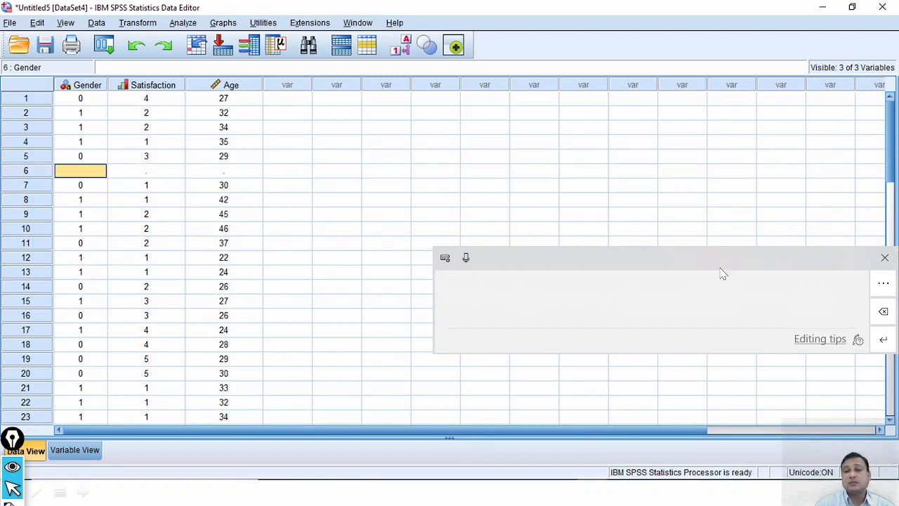
click(883, 258)
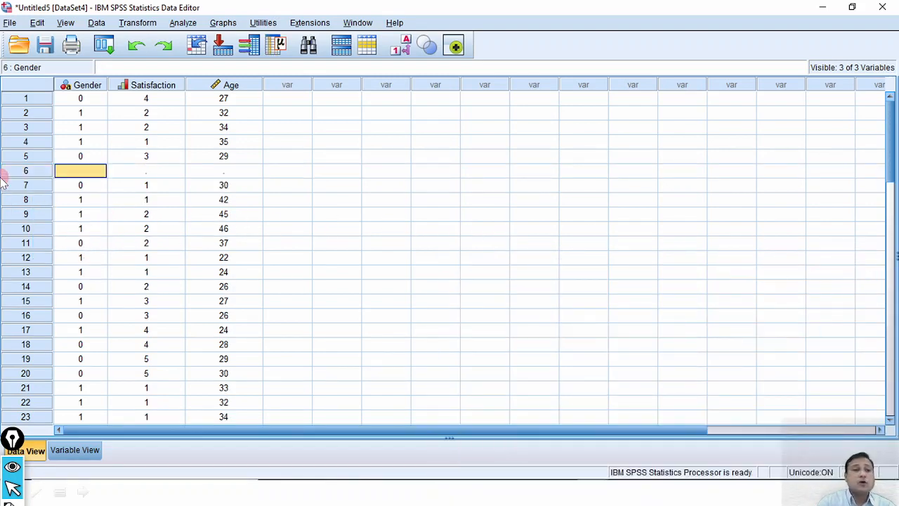
- Fill in the blank case 6 with Gender 1, Satisfaction 2 and Age 34
click(81, 172)
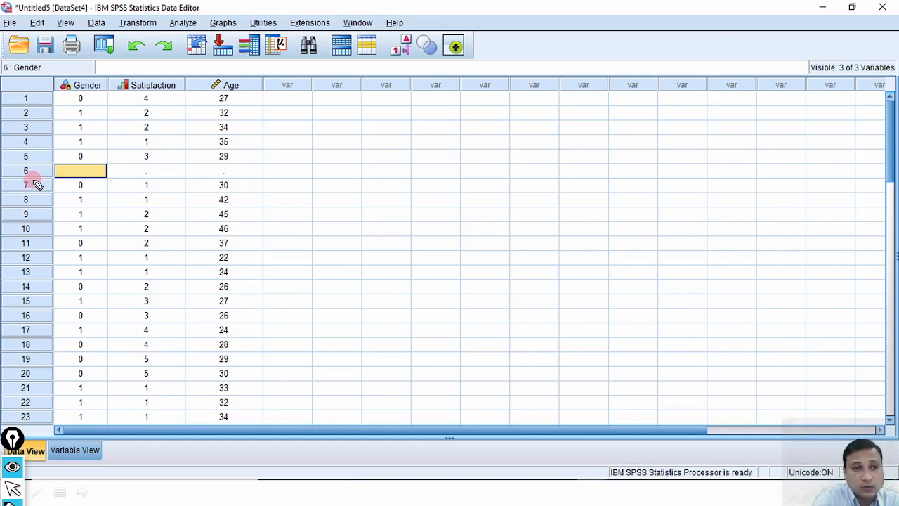
mouse_move(42, 173)
mouse_down()
mouse_move(49, 186)
mouse_move(53, 166)
mouse_move(54, 176)
mouse_up()
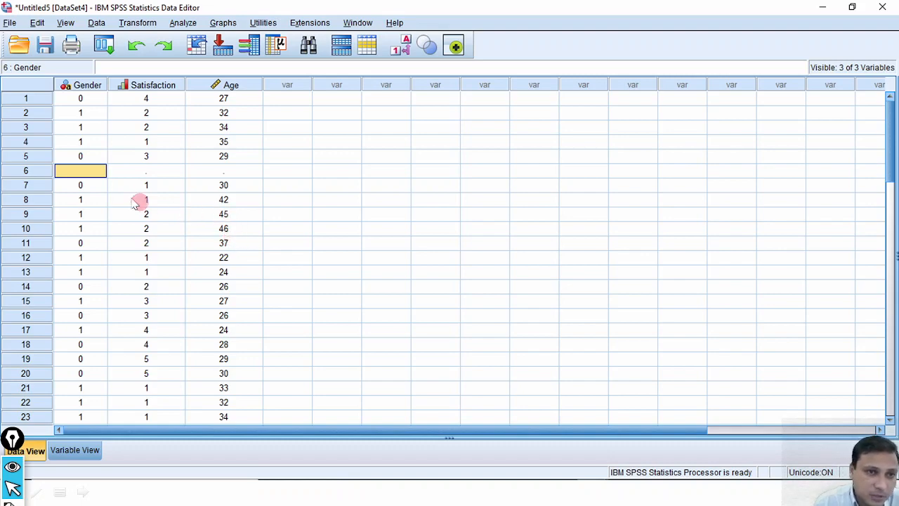
click(50, 174)
text(1	2	34)
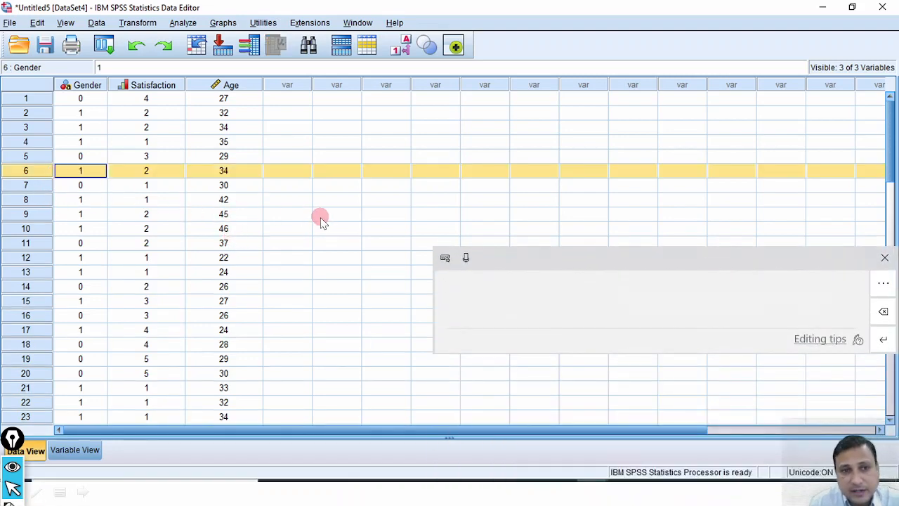
click(884, 258)
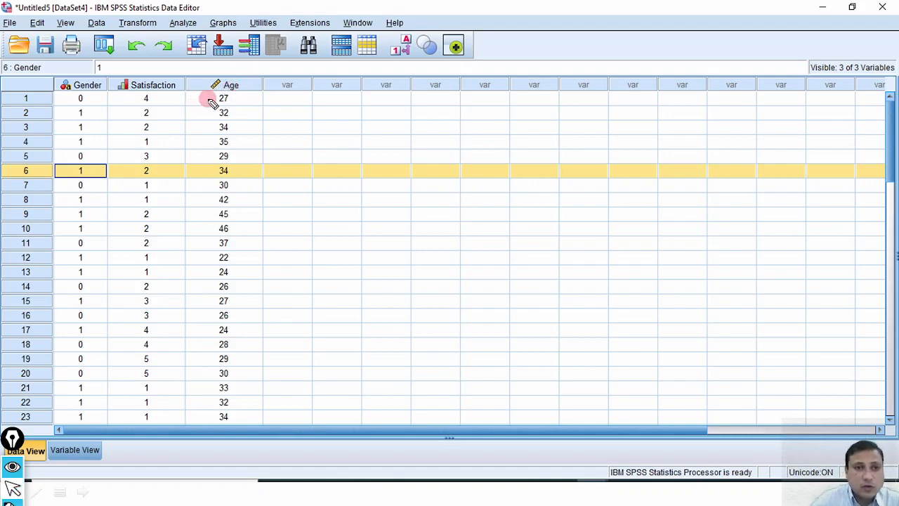
- Insert a new variable between Satisfaction and Age
mouse_move(143, 85)
mouse_down()
mouse_move(131, 75)
mouse_move(175, 92)
mouse_up()
mouse_move(232, 82)
mouse_down()
mouse_move(187, 76)
mouse_move(197, 73)
mouse_up()
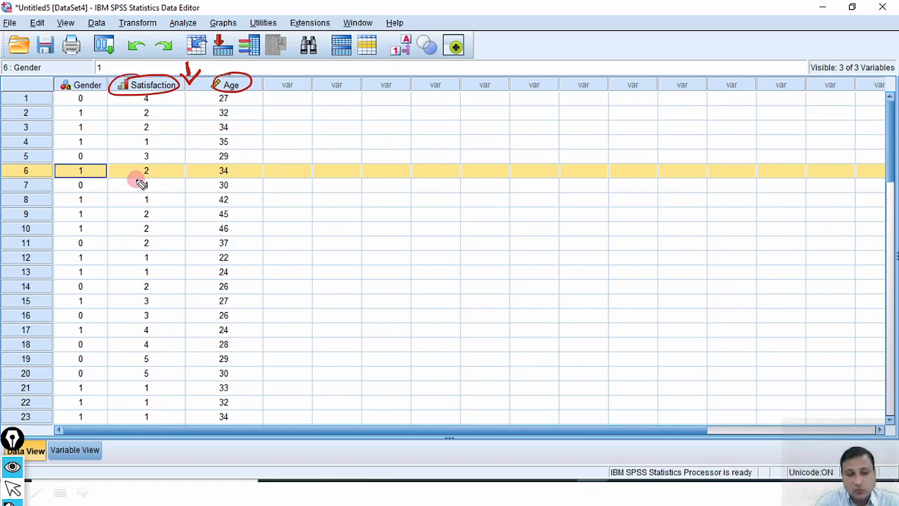
key(ctrl+shift+7)
key(ctrl+shift+2)
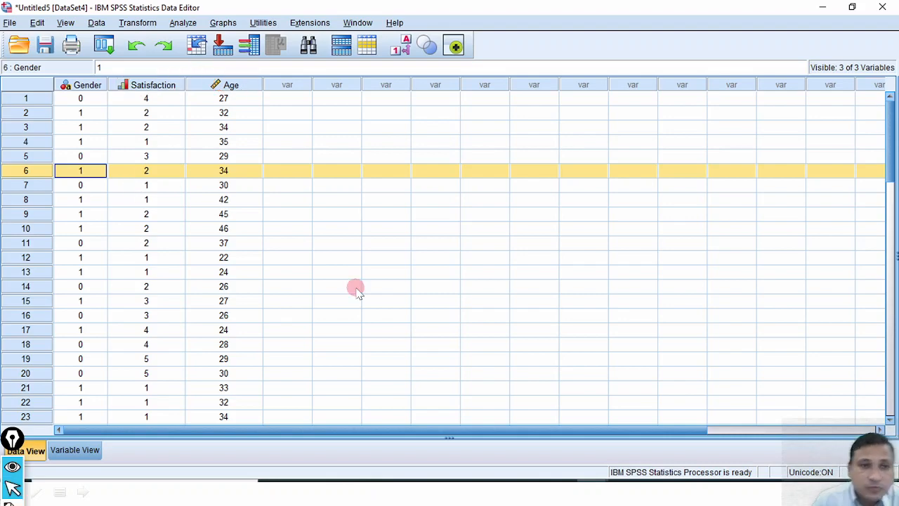
right_click(234, 86)
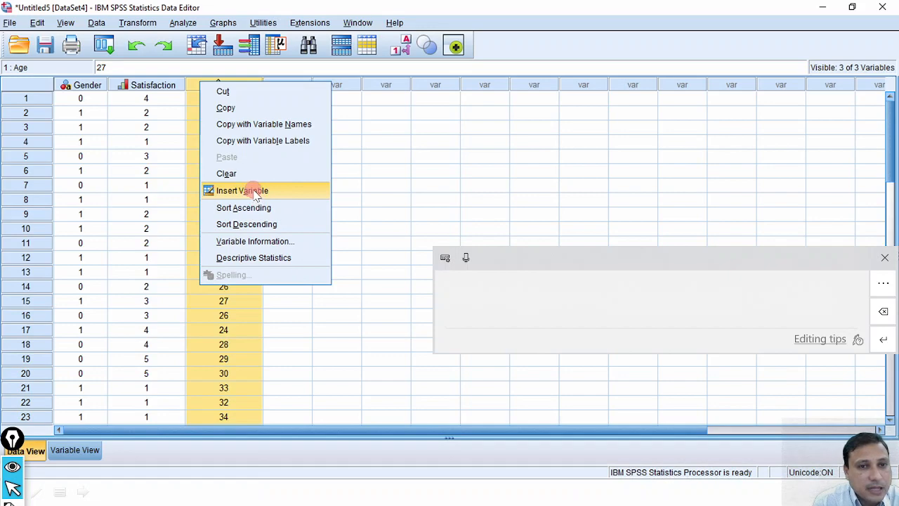
click(243, 191)
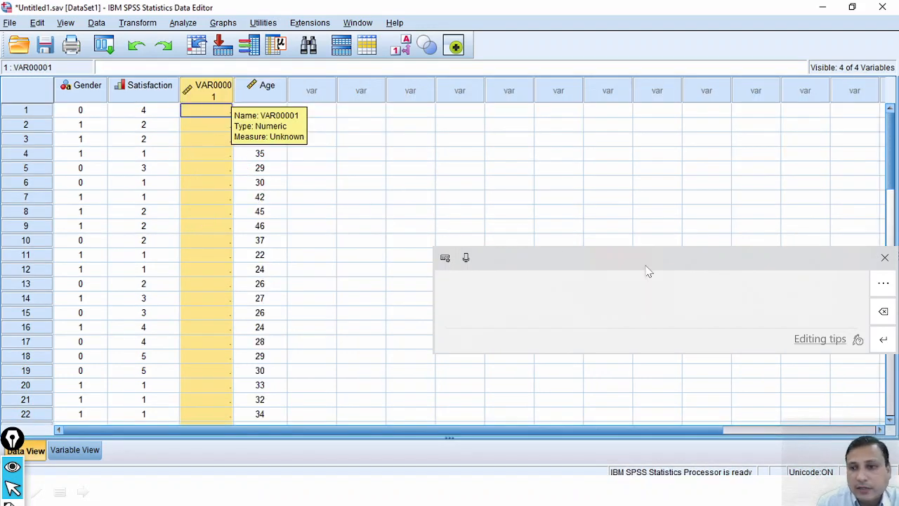
click(885, 258)
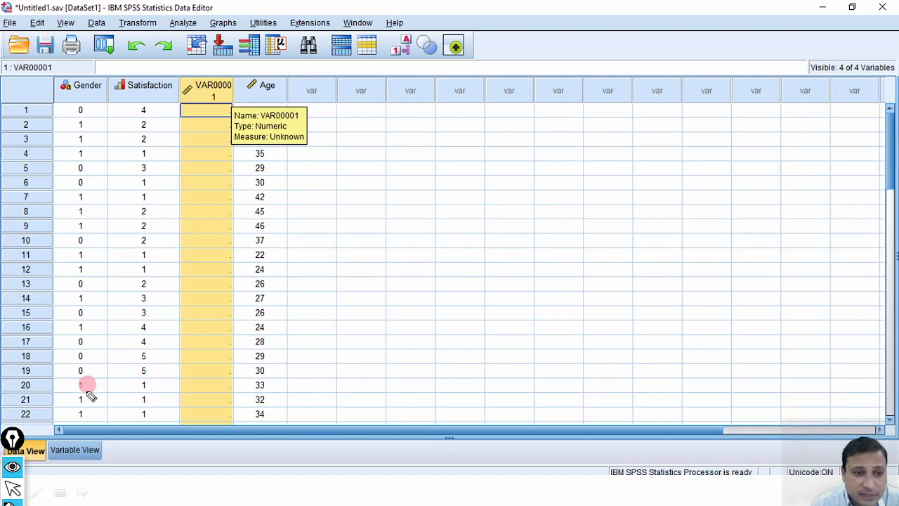
- Define the inserted variable in Variable View as FamilyMembers, numeric with width 8, 0 decimals, centre alignment and Scale measure
click(56, 450)
mouse_move(54, 446)
mouse_down()
mouse_move(102, 461)
mouse_move(87, 445)
mouse_up()
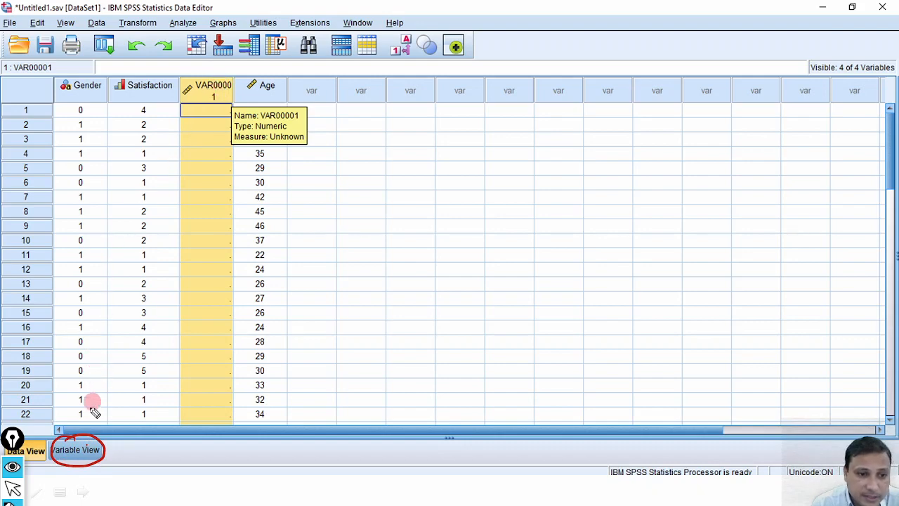
drag(95, 429, 114, 416)
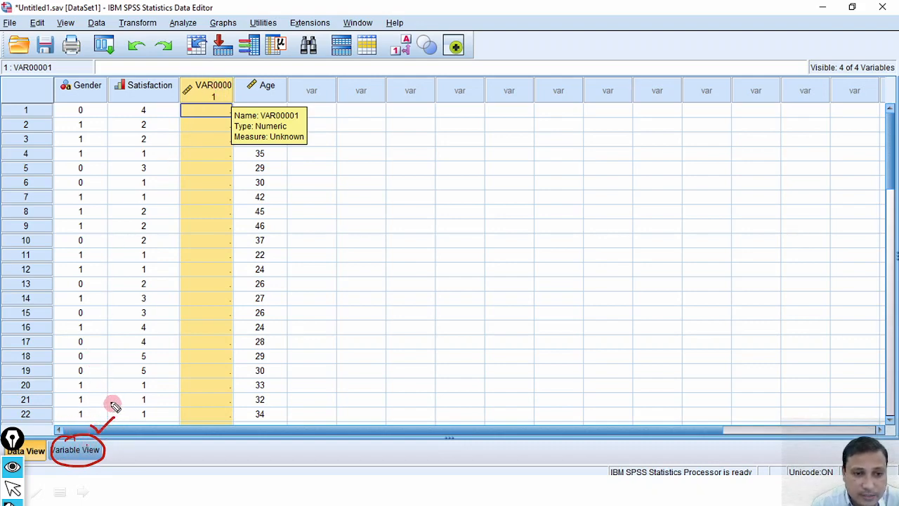
key(ctrl+shift+2)
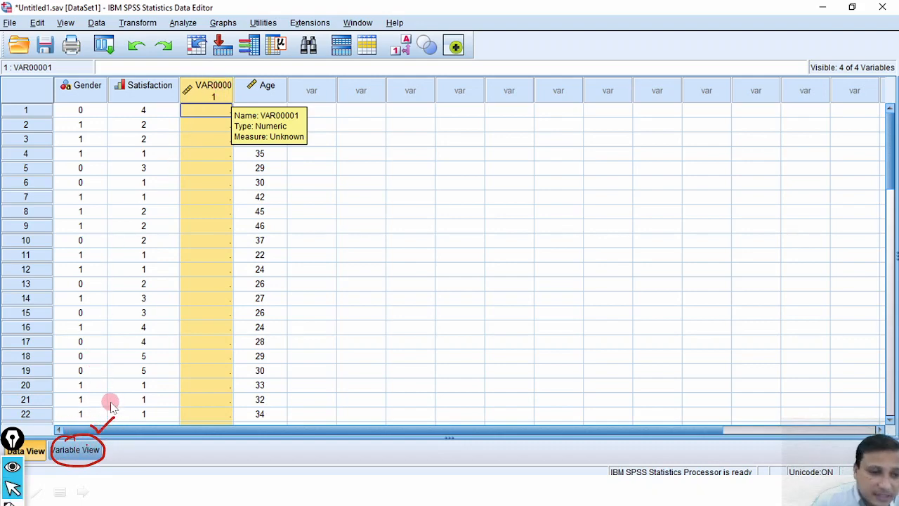
click(92, 453)
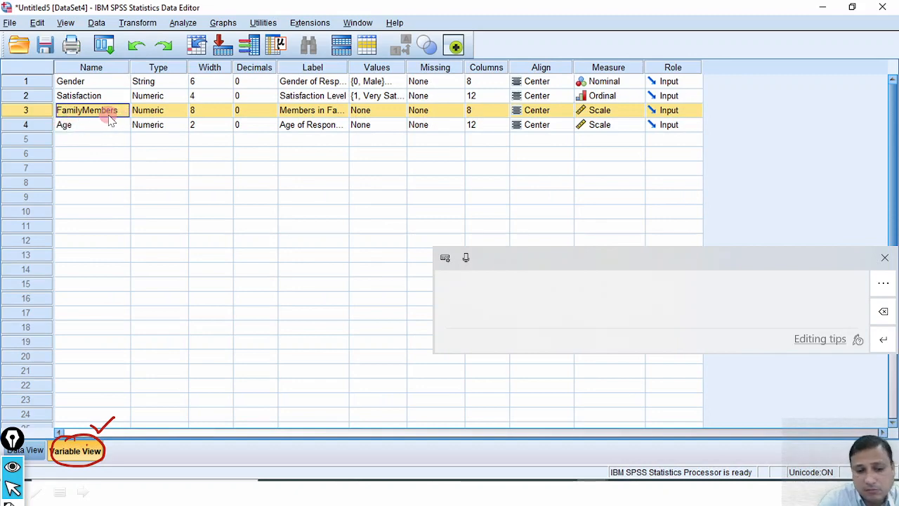
- Review the name, label, values and measure settings of the FamilyMembers variable
key(ctrl+shift+3)
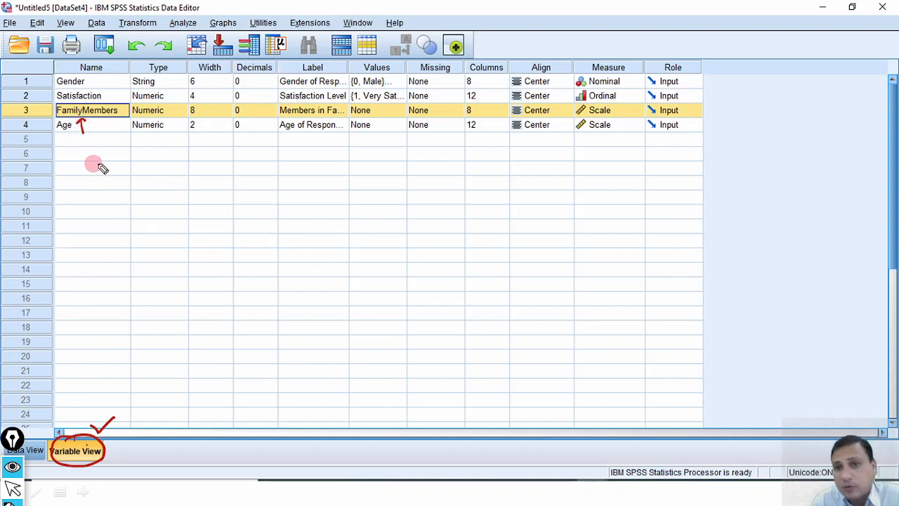
drag(119, 108, 130, 105)
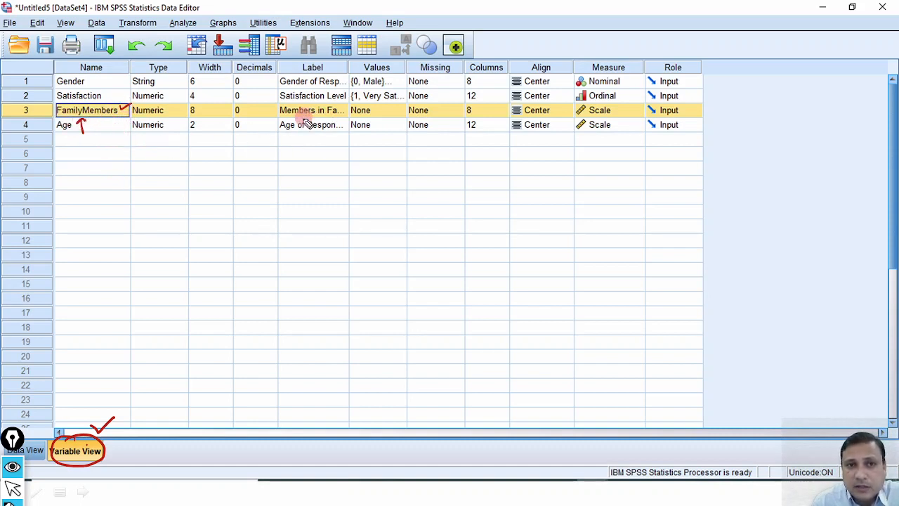
drag(265, 109, 284, 106)
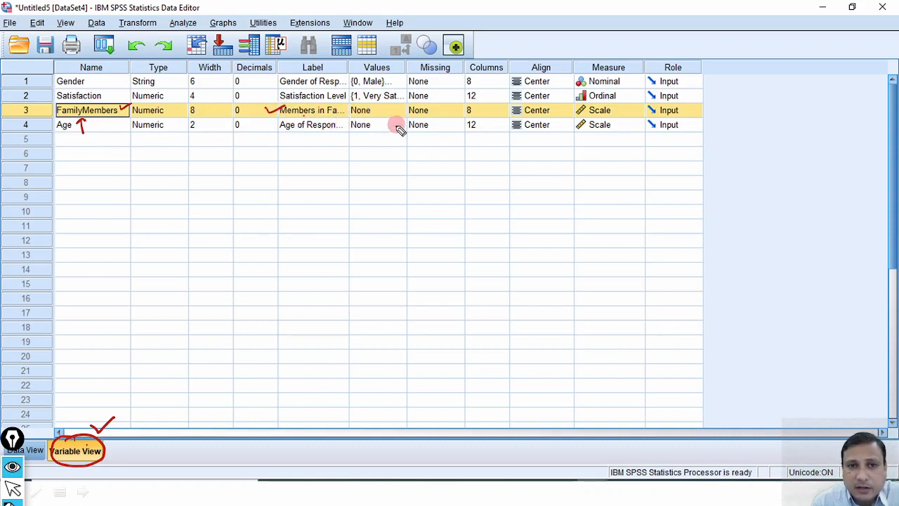
drag(621, 112, 638, 107)
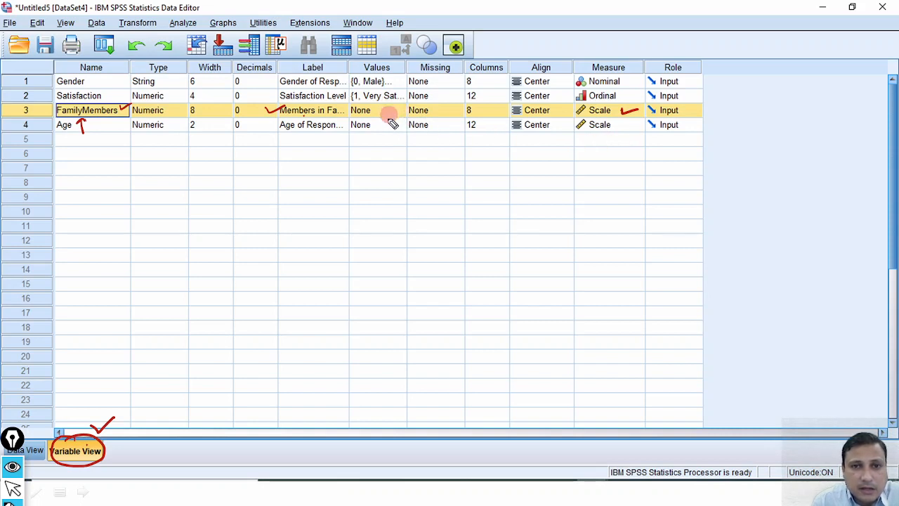
drag(388, 112, 383, 112)
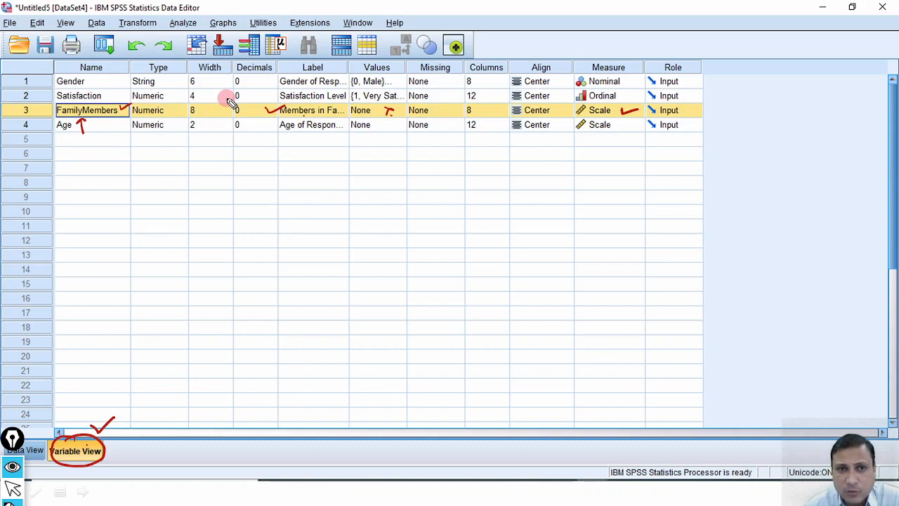
key(ctrl+shift+7)
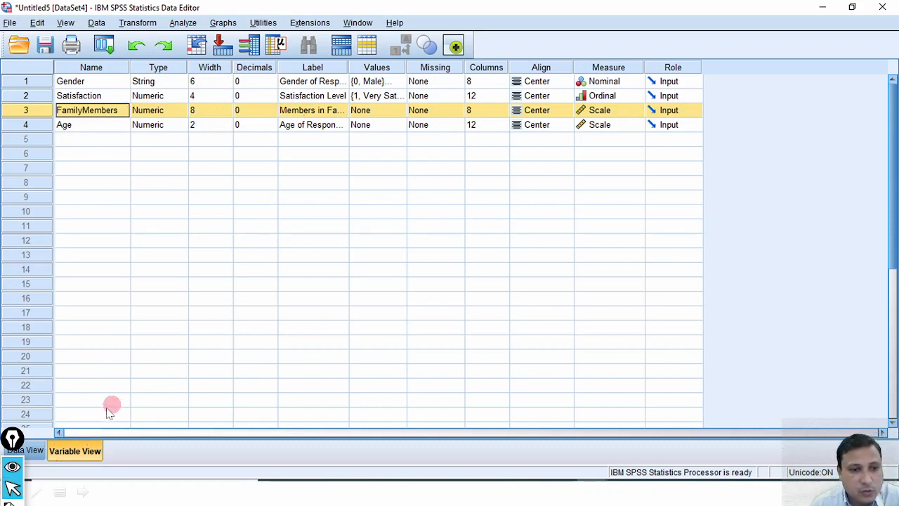
- Return to Data View and examine the case values in the FamilyMembers column
click(40, 451)
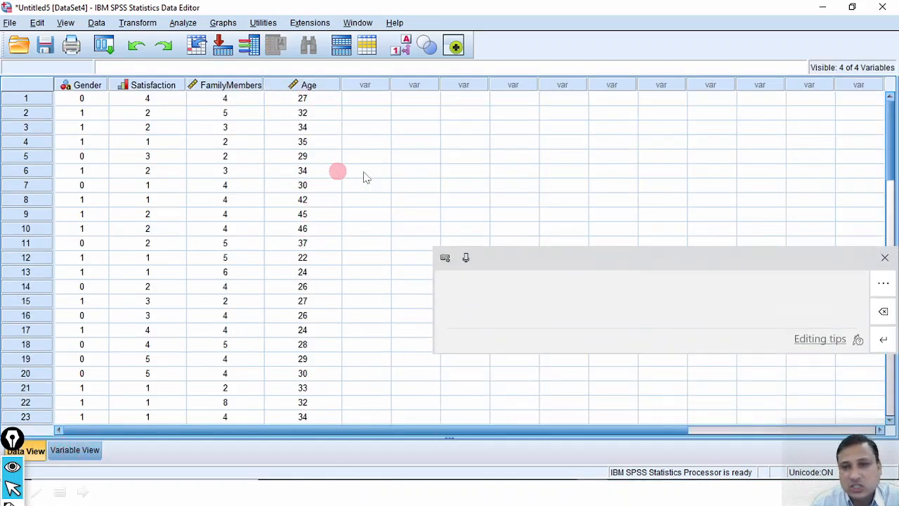
click(884, 257)
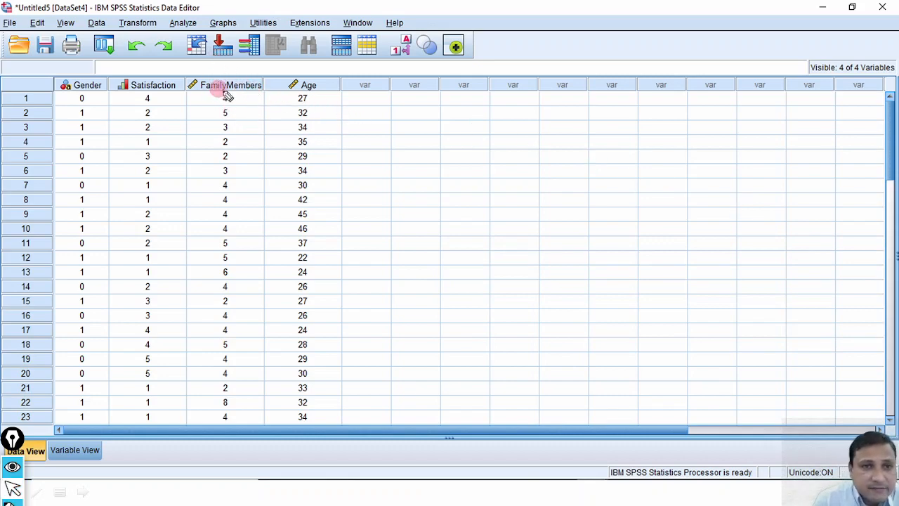
mouse_move(237, 96)
mouse_down()
mouse_move(250, 134)
mouse_move(253, 196)
mouse_up()
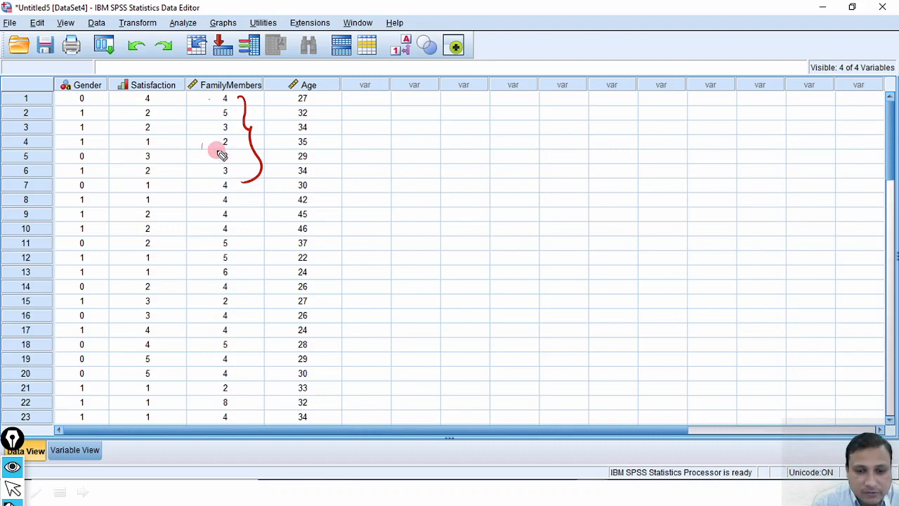
key(ctrl+shift+7)
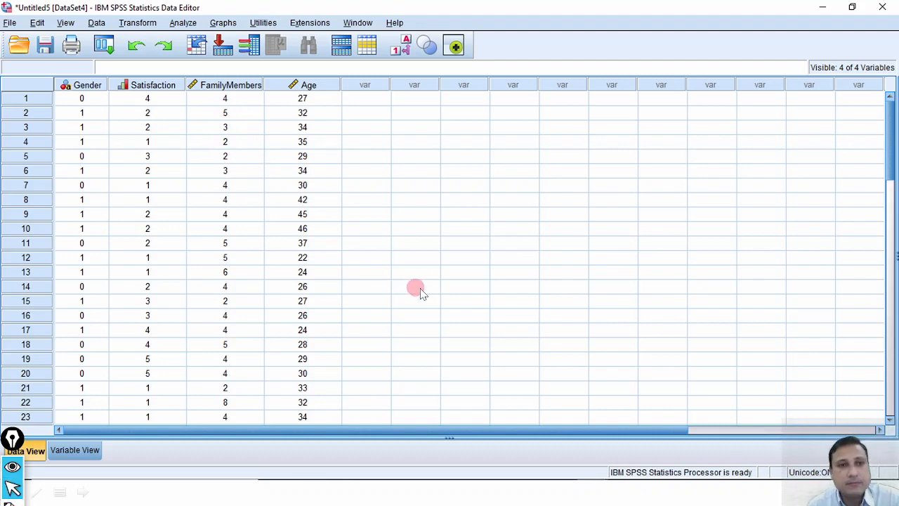
click(362, 303)
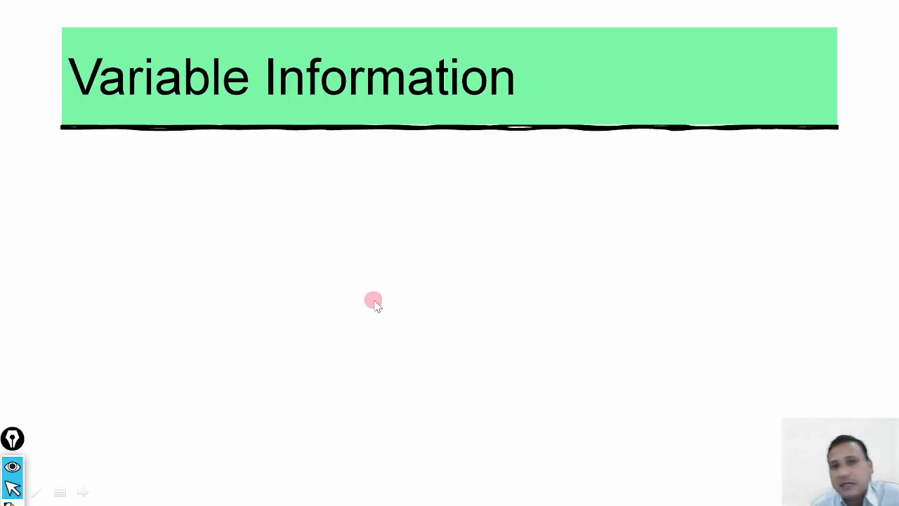
click(411, 293)
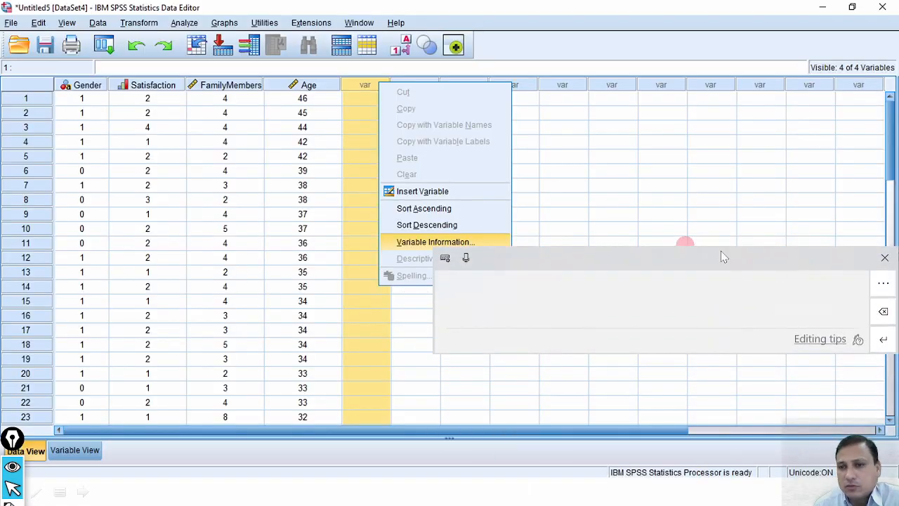
click(884, 259)
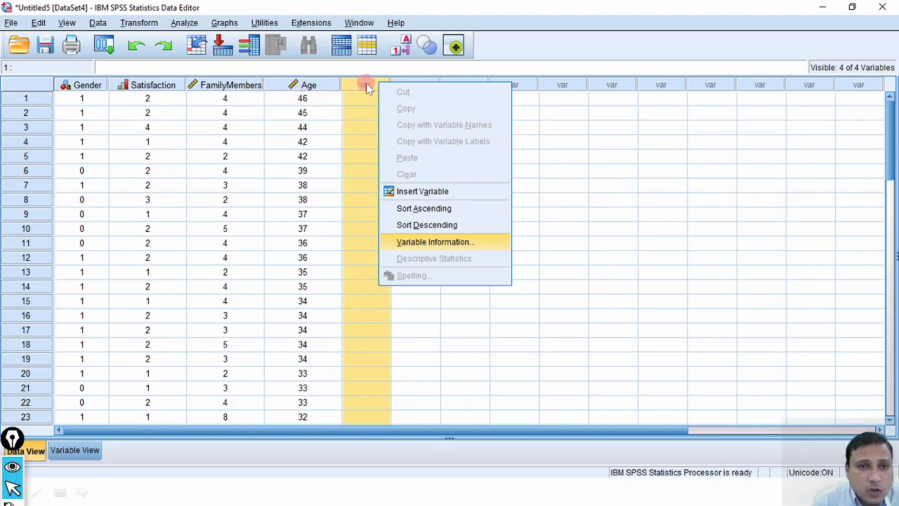
- Open the variable information window for the dataset's variables from the Data Editor
key(Return)
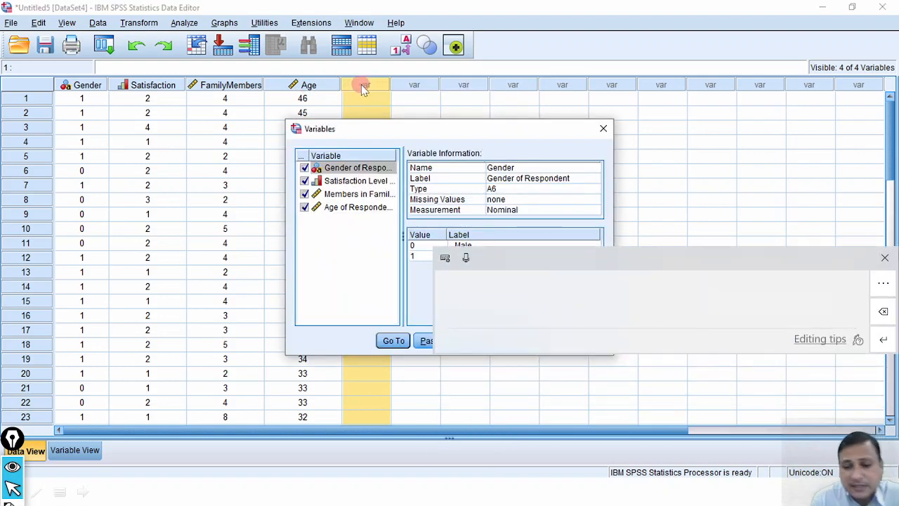
right_click(362, 94)
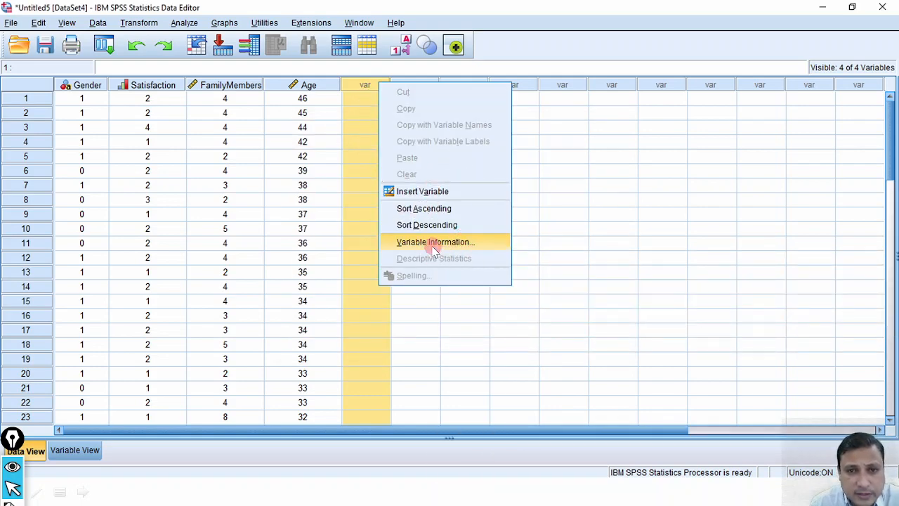
click(471, 248)
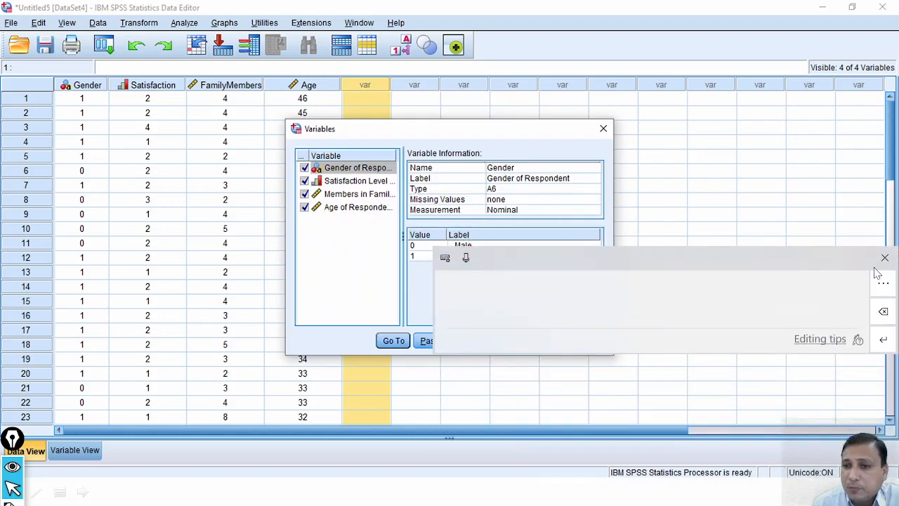
click(884, 257)
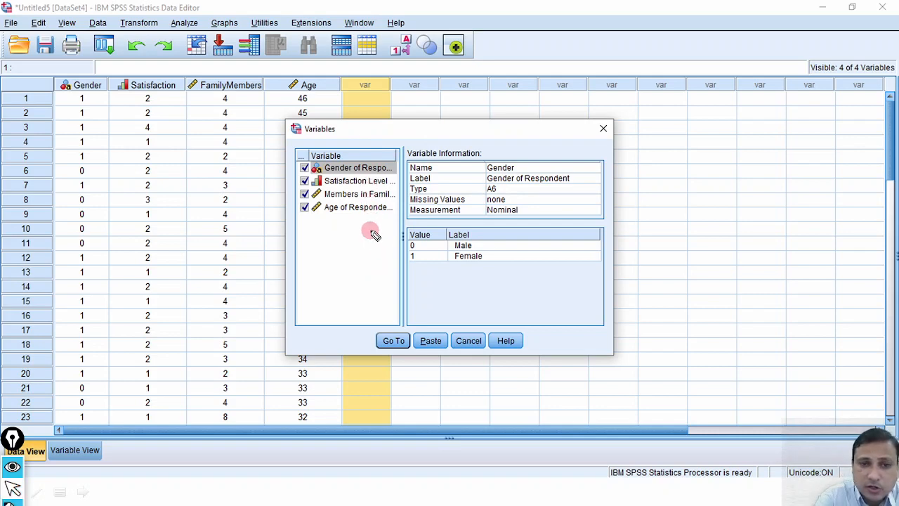
- Examine the name, label, type, missing values, measurement and value labels of the Gender and Satisfaction variables
mouse_move(299, 161)
mouse_down()
mouse_move(287, 166)
mouse_move(281, 201)
mouse_move(299, 250)
mouse_up()
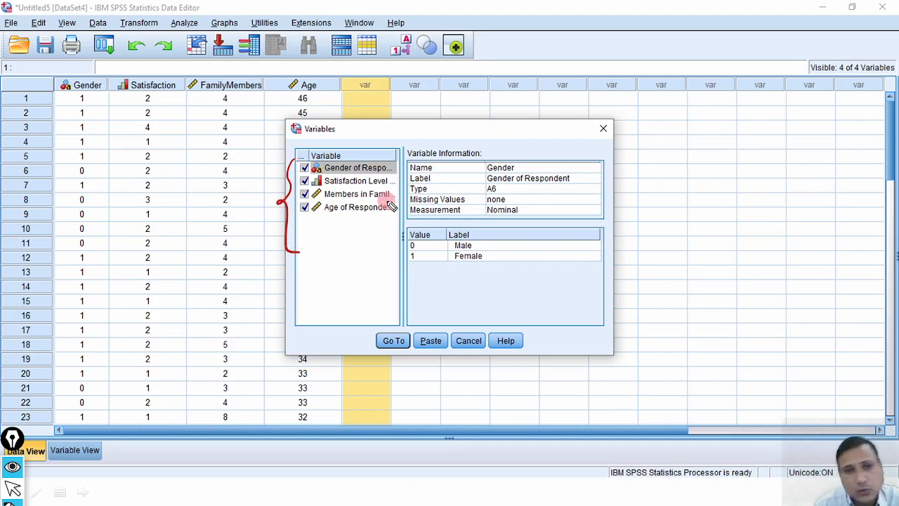
mouse_move(325, 228)
mouse_down()
mouse_move(323, 282)
mouse_move(336, 278)
mouse_up()
click(340, 284)
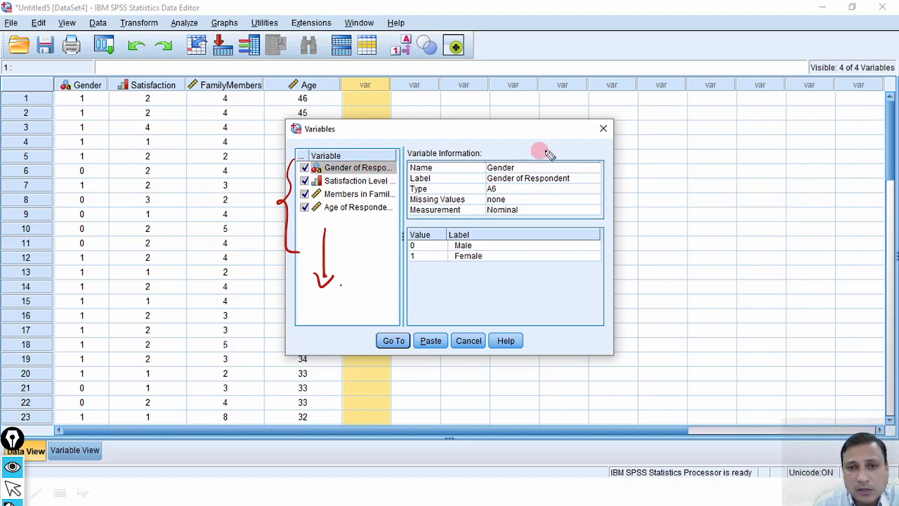
mouse_move(587, 163)
mouse_down()
mouse_move(594, 225)
mouse_move(562, 295)
mouse_up()
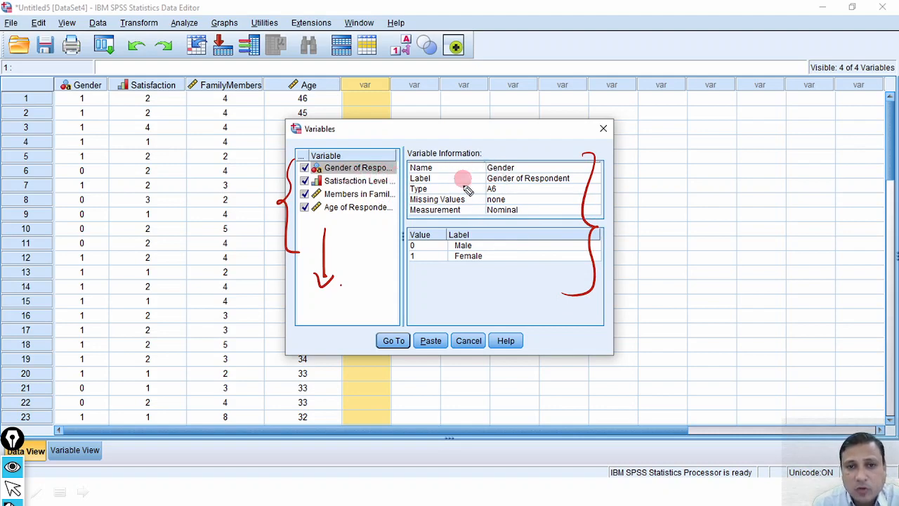
drag(511, 162, 540, 156)
drag(505, 238, 534, 233)
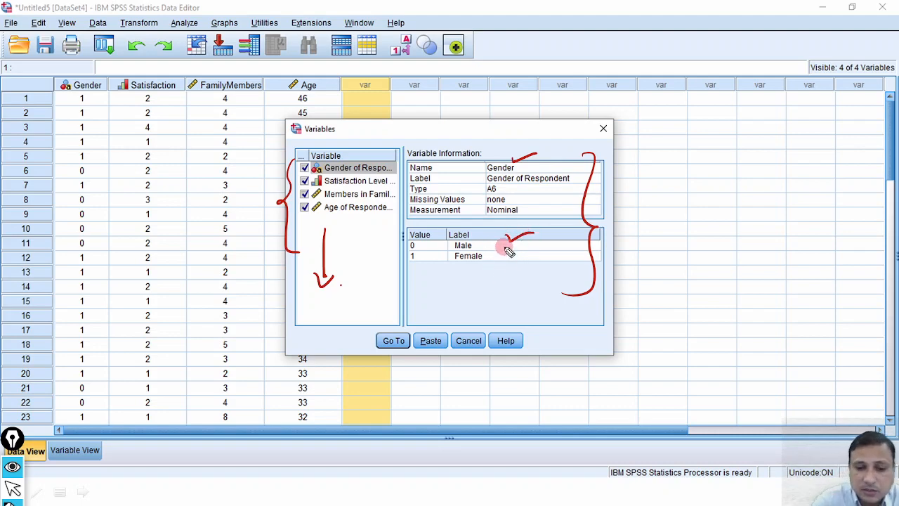
key(ctrl+shift+7)
key(ctrl+shift+2)
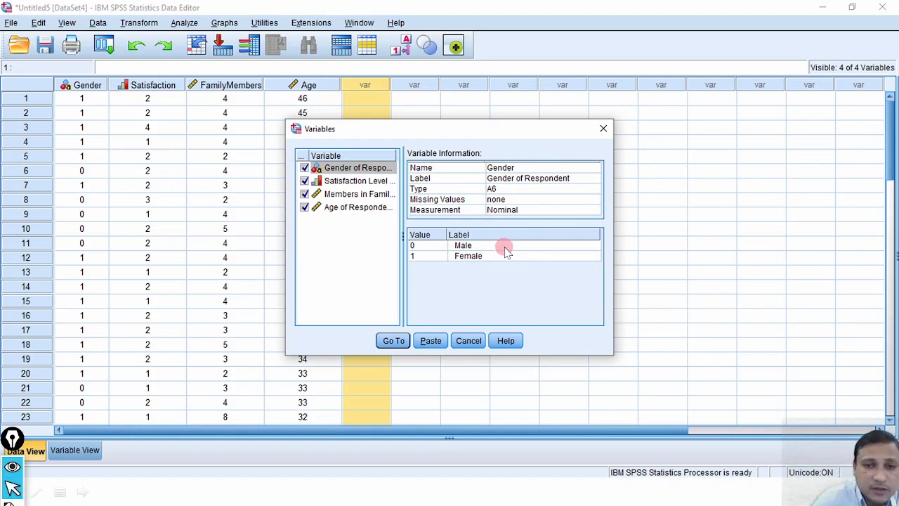
click(337, 181)
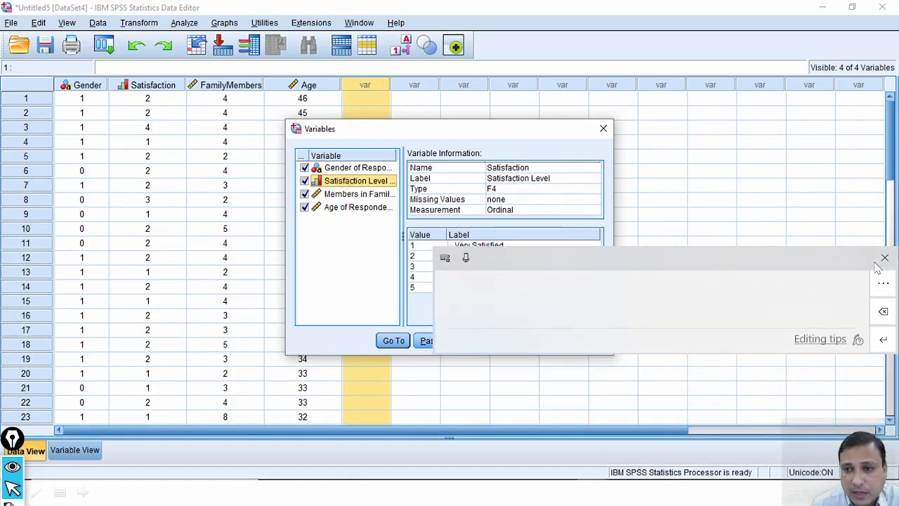
click(883, 259)
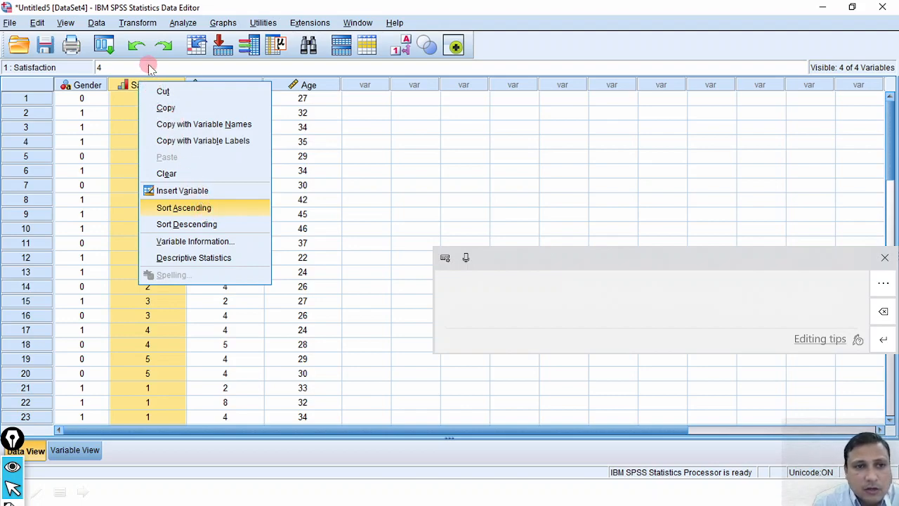
- Sort the cases by Satisfaction in ascending order and by Age in descending order
click(206, 209)
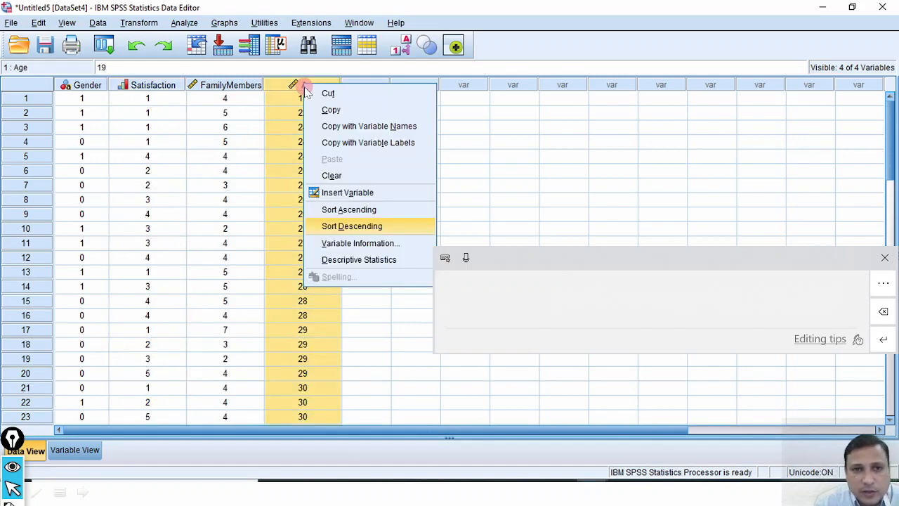
click(394, 226)
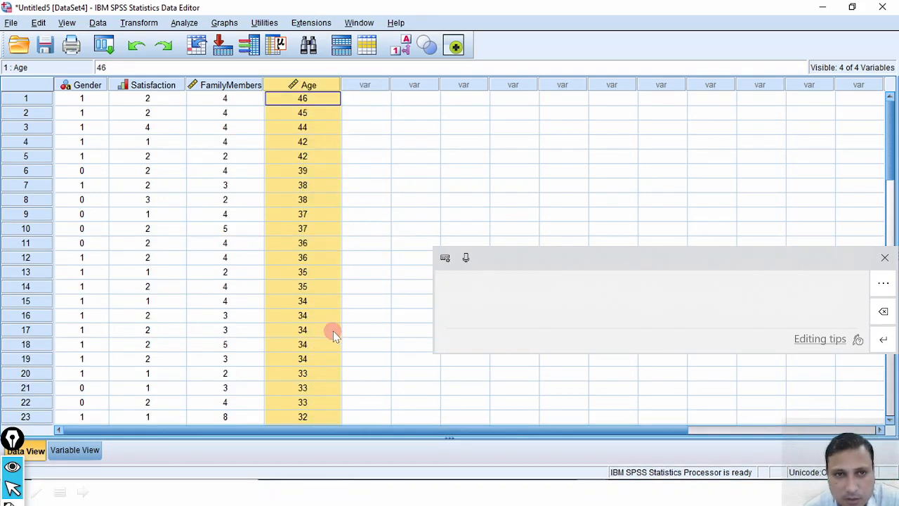
click(883, 258)
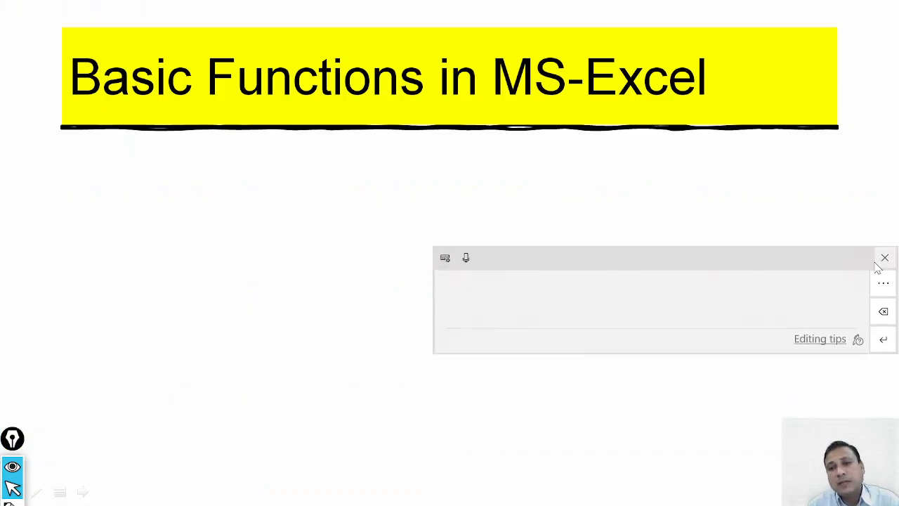
click(884, 257)
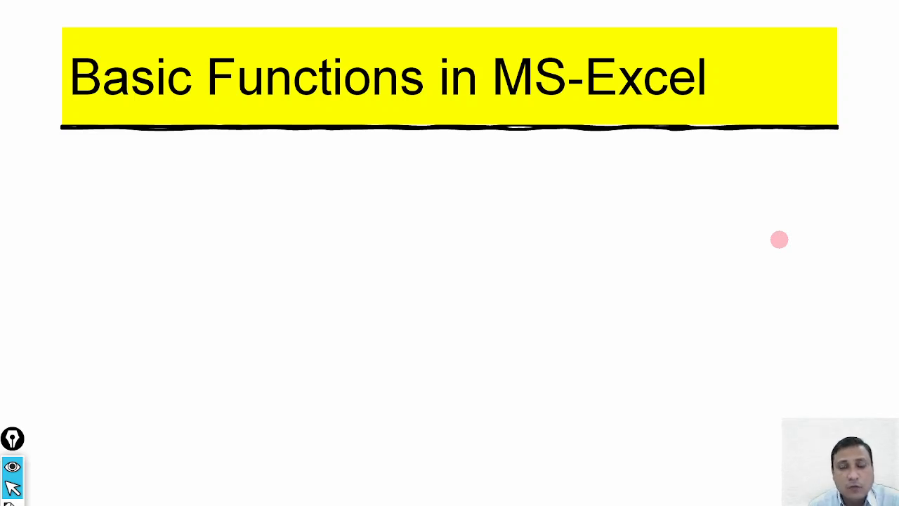
click(578, 239)
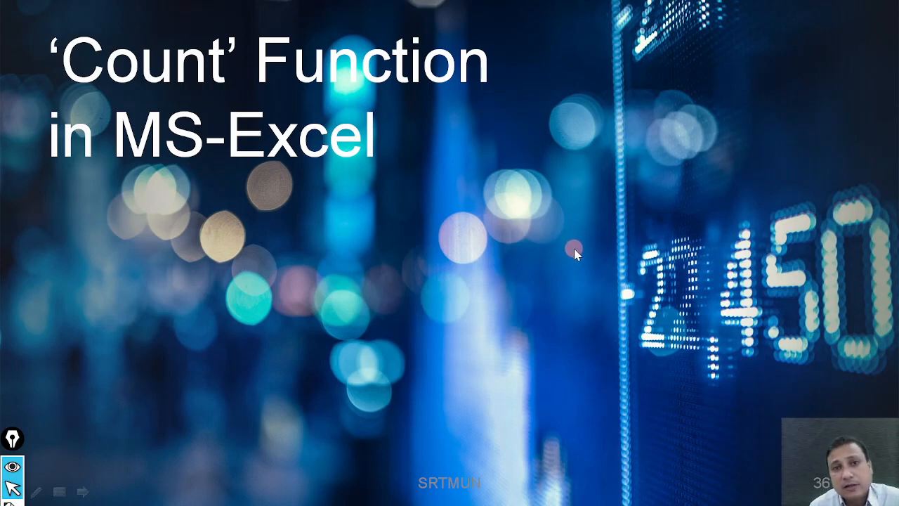
click(569, 272)
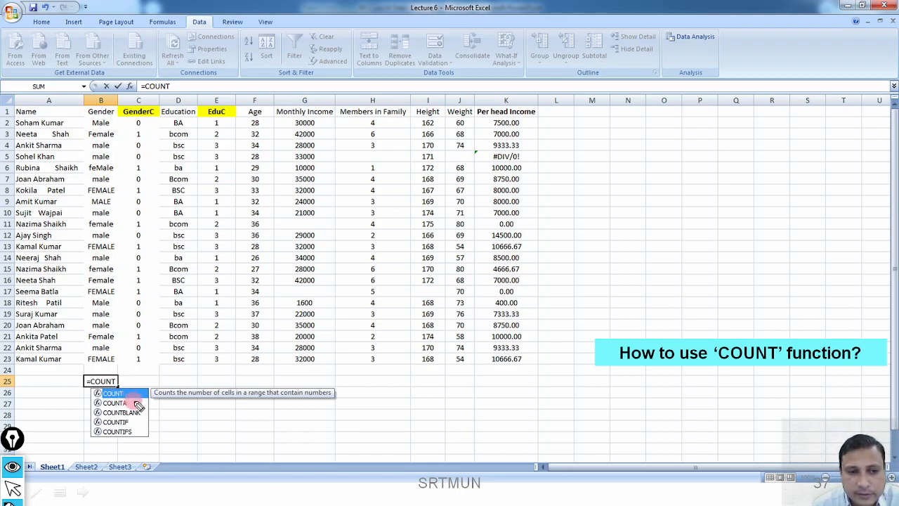
- Switch to Excel and enter =COUNT(B2:B23) in cell B25 to count numeric entries in the Gender column
drag(163, 407, 330, 405)
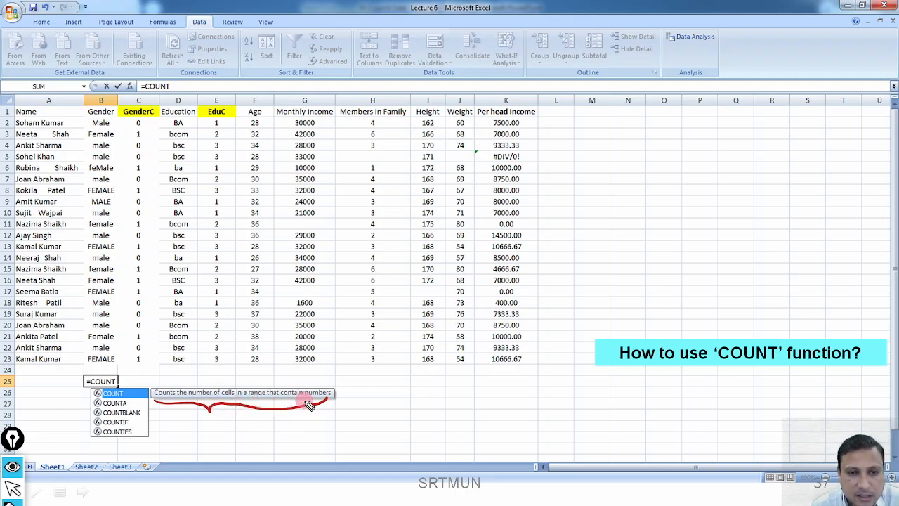
mouse_move(321, 391)
mouse_down()
mouse_move(293, 380)
mouse_move(275, 387)
mouse_move(302, 407)
mouse_move(333, 392)
mouse_move(295, 375)
mouse_up()
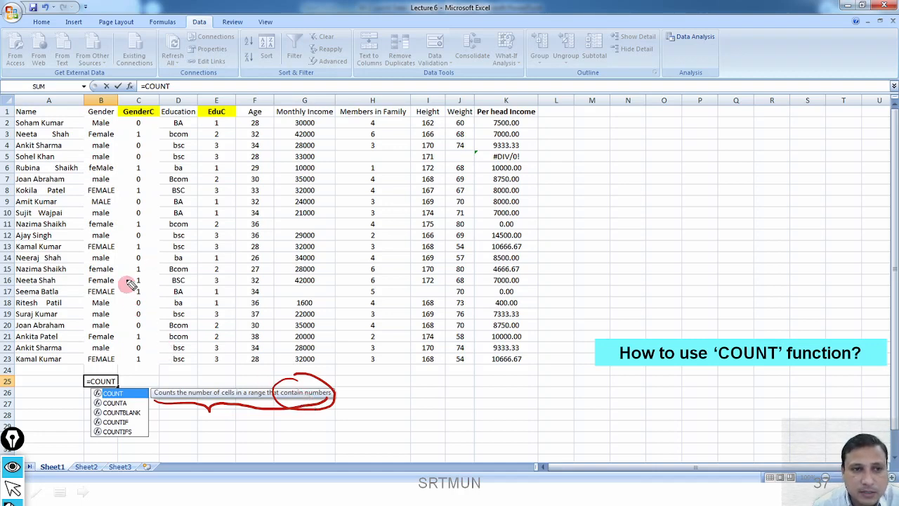
key(ctrl+shift+7)
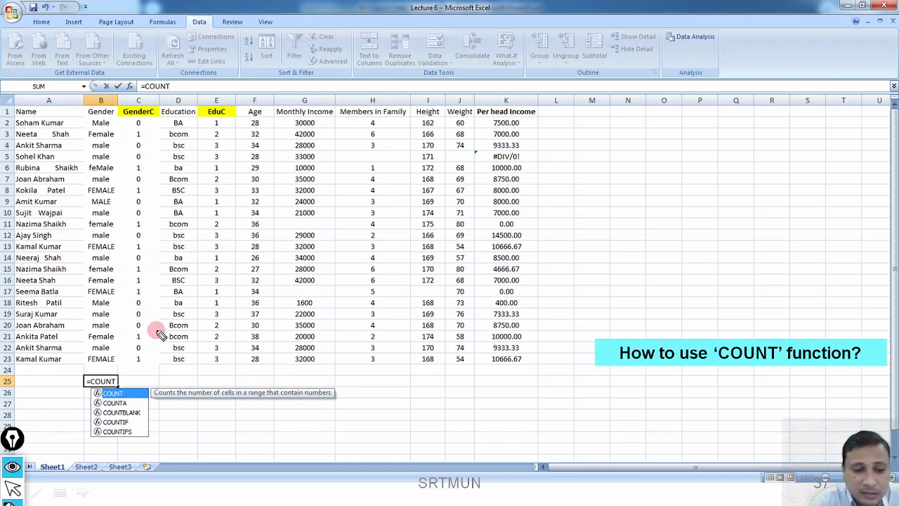
key(ctrl+shift+2)
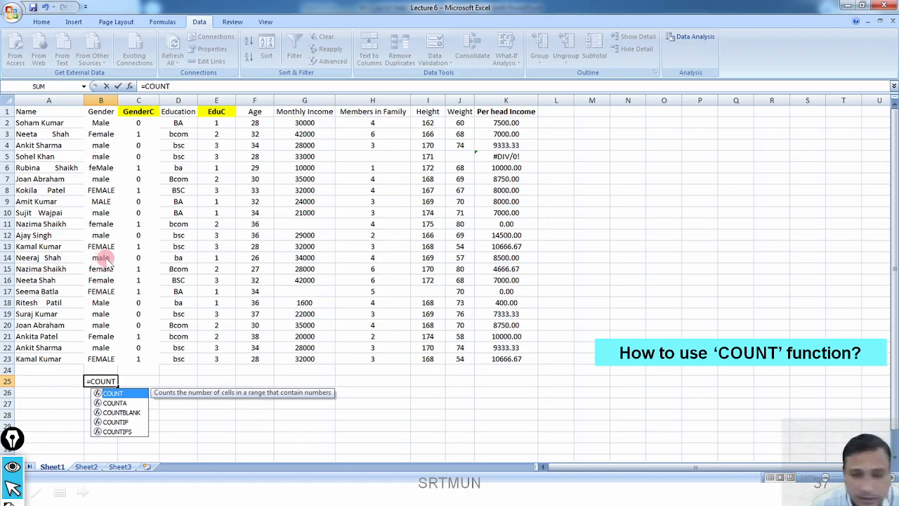
double_click(105, 394)
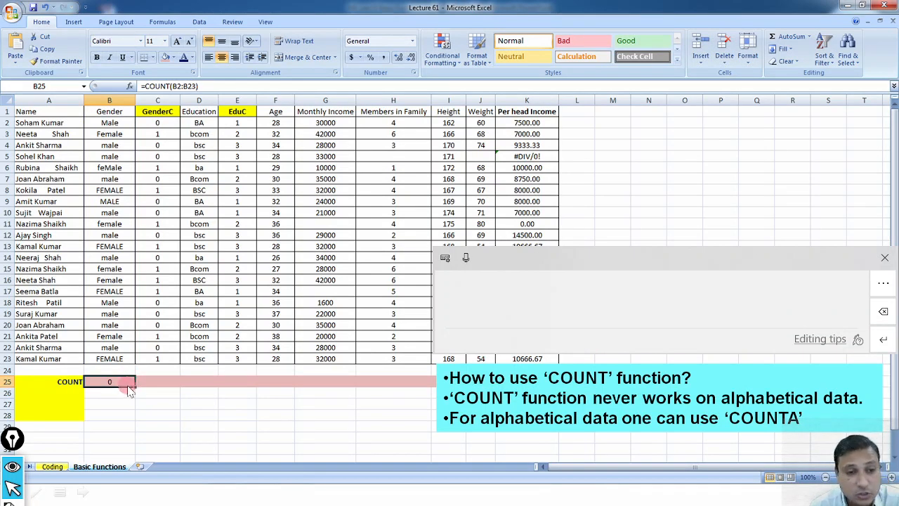
click(883, 257)
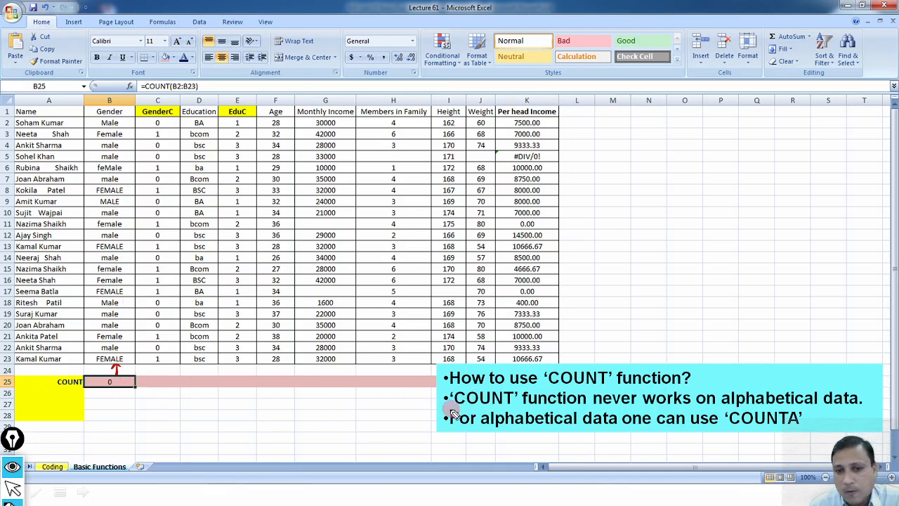
drag(419, 400, 441, 394)
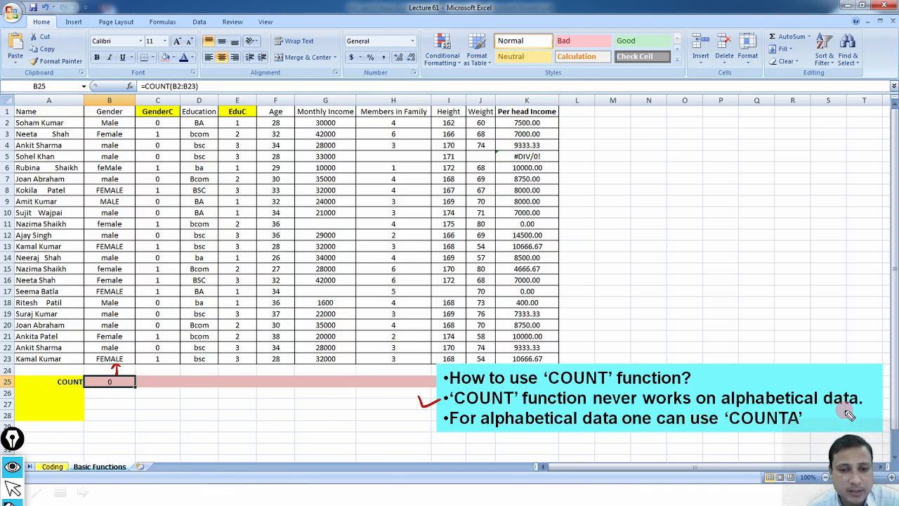
drag(424, 421, 458, 419)
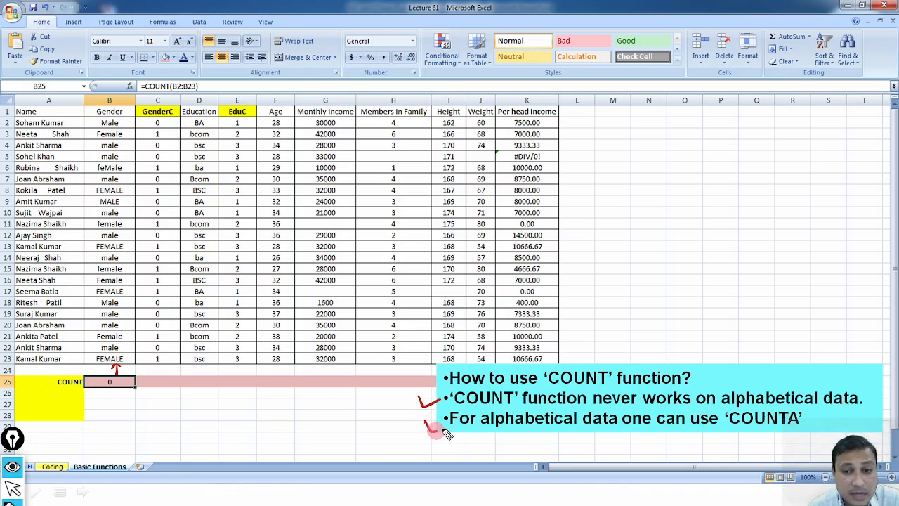
mouse_move(730, 430)
mouse_down()
mouse_move(791, 430)
mouse_move(752, 403)
mouse_move(758, 443)
mouse_move(804, 406)
mouse_move(794, 414)
mouse_up()
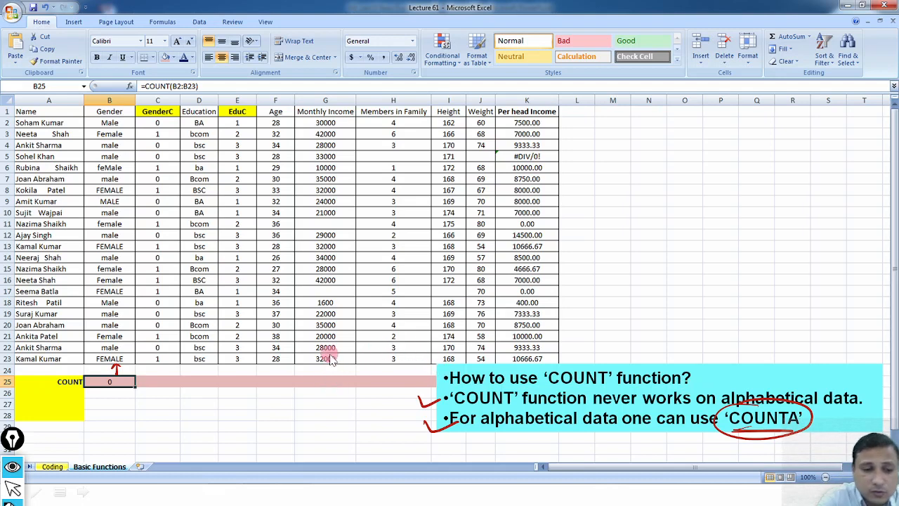
- Label cell A26 as COUNTA and enter =COUNTA(B2:B23) in B26 to count the non-empty Gender cells
text(COUNTA)
key(Tab)
text(=cou)
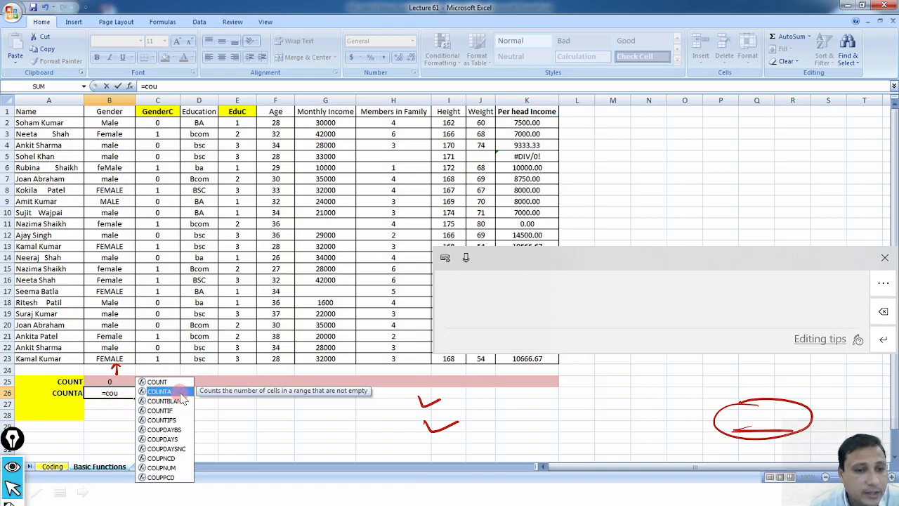
double_click(158, 391)
text(B2:B23))
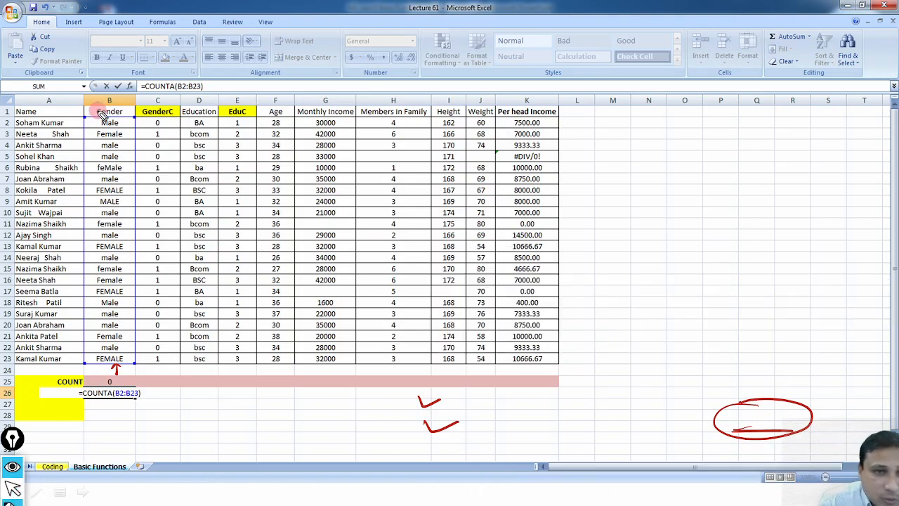
- Check that the COUNTA formula's range runs from the first Gender entry in B2 to the last in B23
drag(116, 94, 114, 95)
drag(2, 123, 15, 123)
mouse_move(116, 117)
mouse_down()
mouse_move(97, 128)
mouse_move(117, 116)
mouse_up()
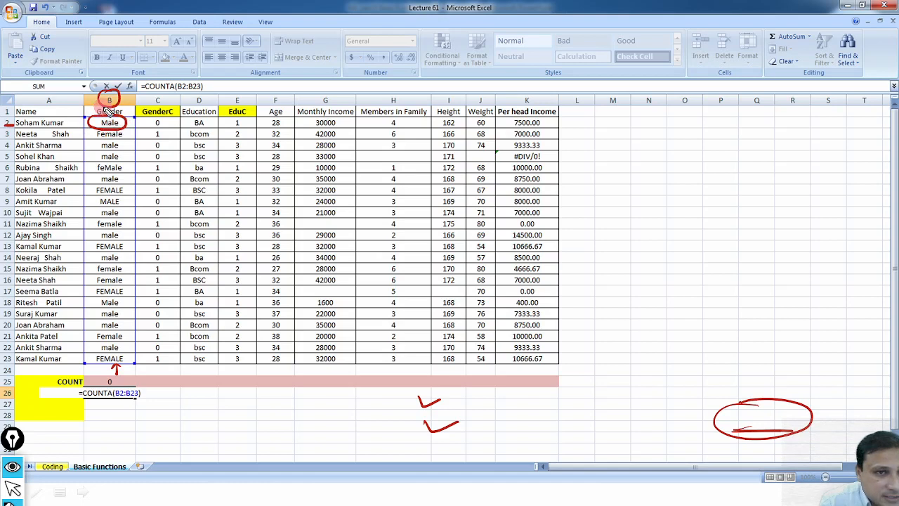
mouse_move(120, 353)
mouse_down()
mouse_move(101, 372)
mouse_move(111, 354)
mouse_up()
mouse_move(132, 408)
mouse_down()
mouse_move(131, 397)
mouse_move(137, 403)
mouse_move(122, 404)
mouse_up()
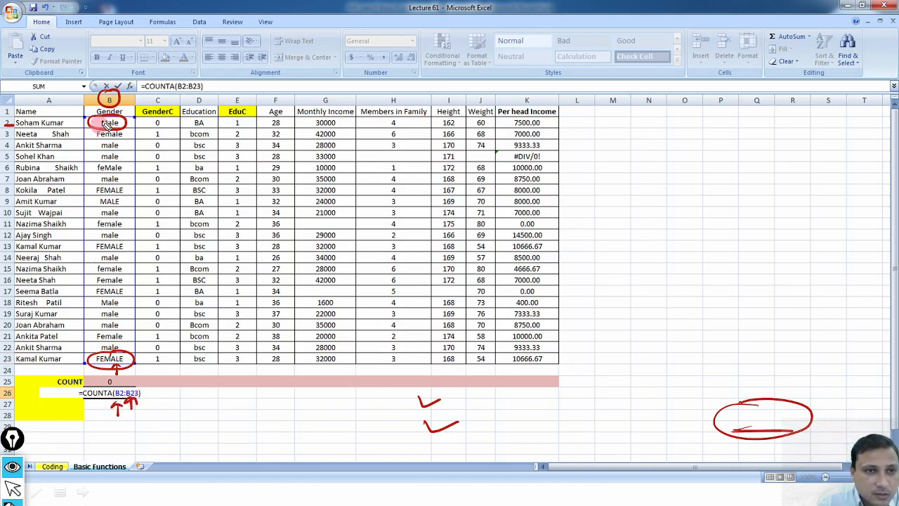
drag(9, 360, 31, 360)
mouse_move(25, 355)
mouse_down()
mouse_move(32, 360)
mouse_move(25, 364)
mouse_up()
mouse_move(132, 127)
mouse_down()
mouse_move(143, 228)
mouse_move(130, 340)
mouse_up()
key(ctrl+shift+7)
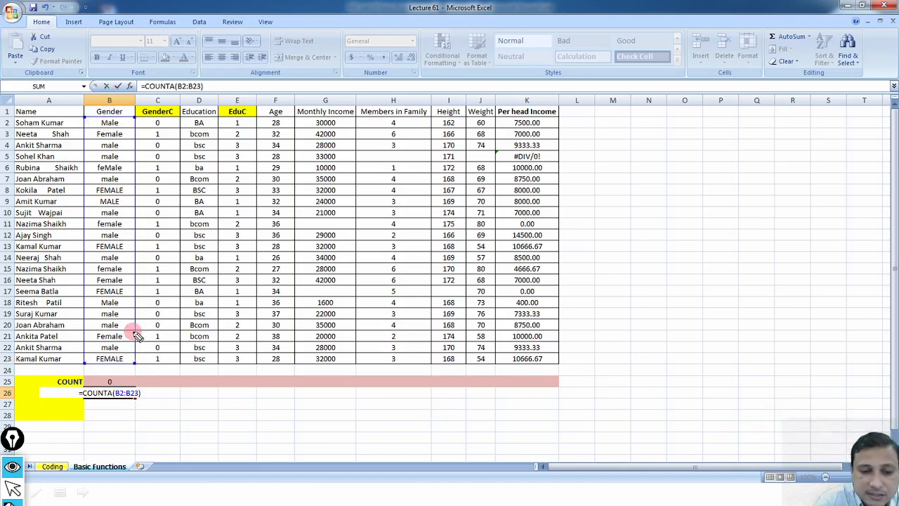
key(ctrl+shift+2)
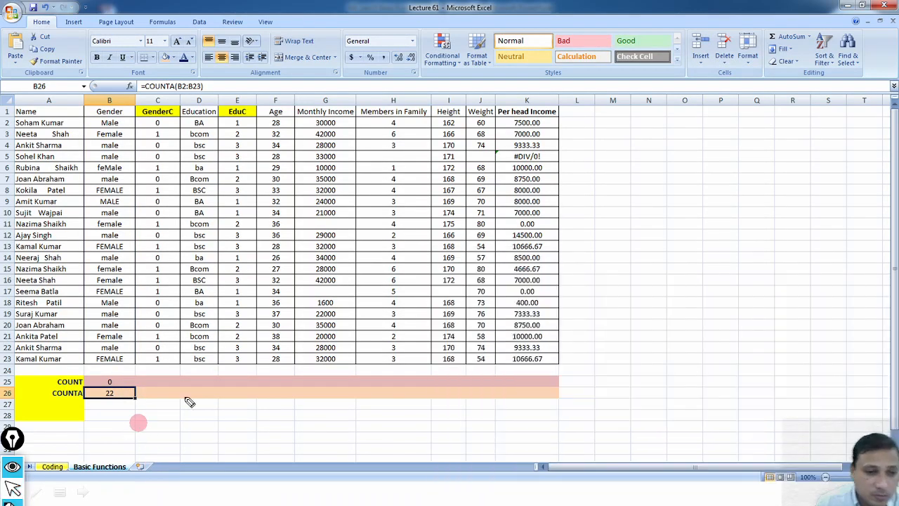
- Compare the COUNT and COUNTA results for Gender and look over the remaining columns from GenderC to Per head Income
mouse_move(109, 404)
mouse_down()
mouse_move(129, 399)
mouse_move(128, 378)
mouse_up()
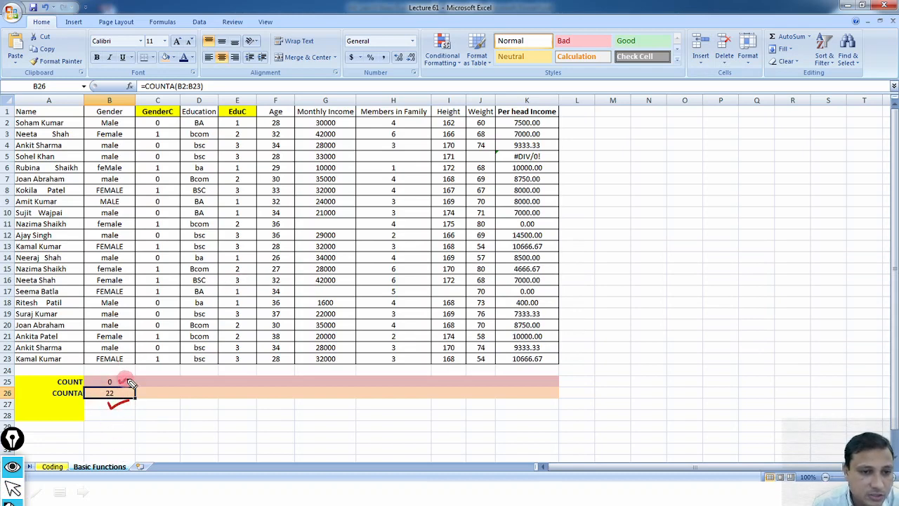
drag(86, 380, 93, 384)
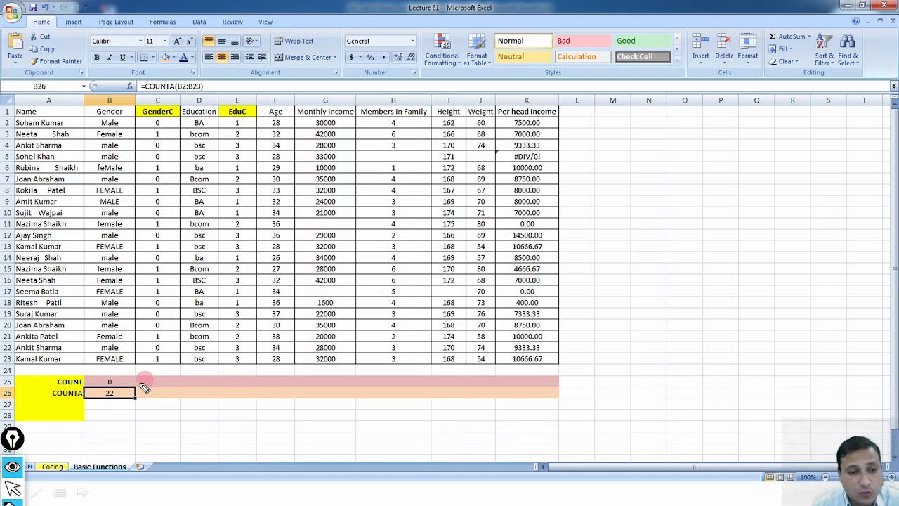
drag(149, 117, 227, 102)
drag(564, 126, 585, 116)
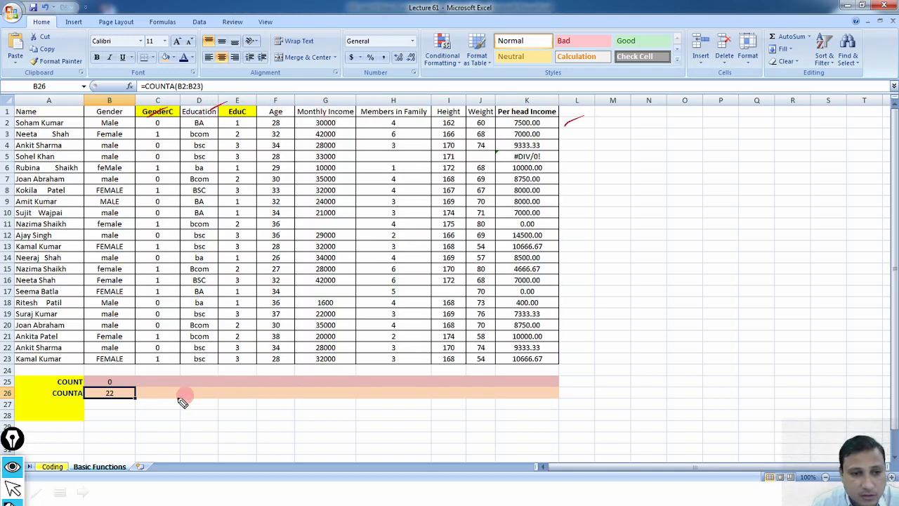
- Mark the Gender COUNT and COUNTA results and the adjoining columns up to Per head Income on screen, and clear the markings
mouse_move(83, 373)
mouse_down()
mouse_move(106, 392)
mouse_move(133, 379)
mouse_move(92, 374)
mouse_move(161, 388)
mouse_move(267, 390)
mouse_move(305, 376)
mouse_move(307, 390)
mouse_up()
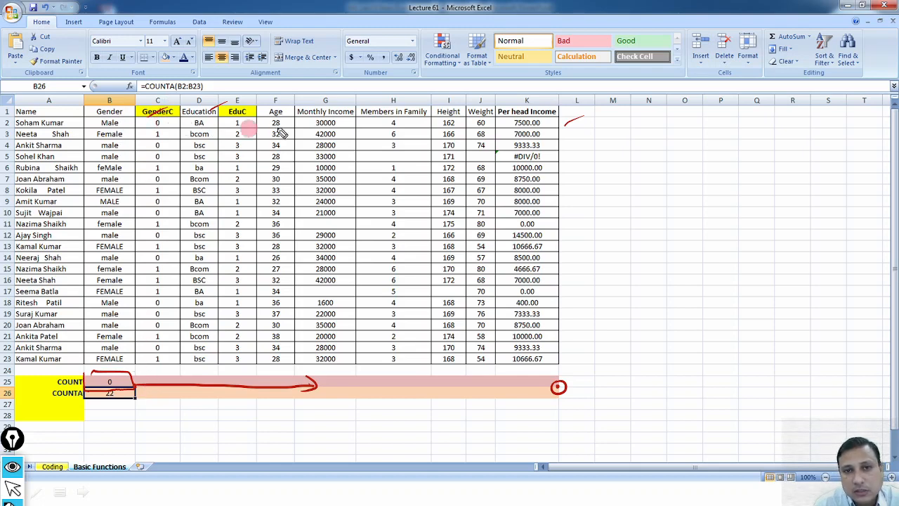
mouse_move(160, 376)
mouse_down()
mouse_move(160, 362)
mouse_move(205, 364)
mouse_up()
drag(200, 368, 210, 368)
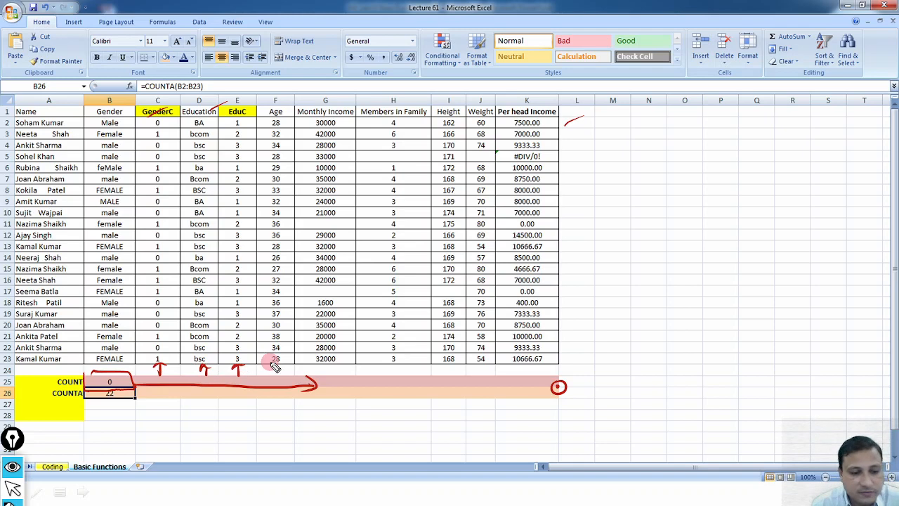
key(ctrl+shift+7)
key(ctrl+shift+2)
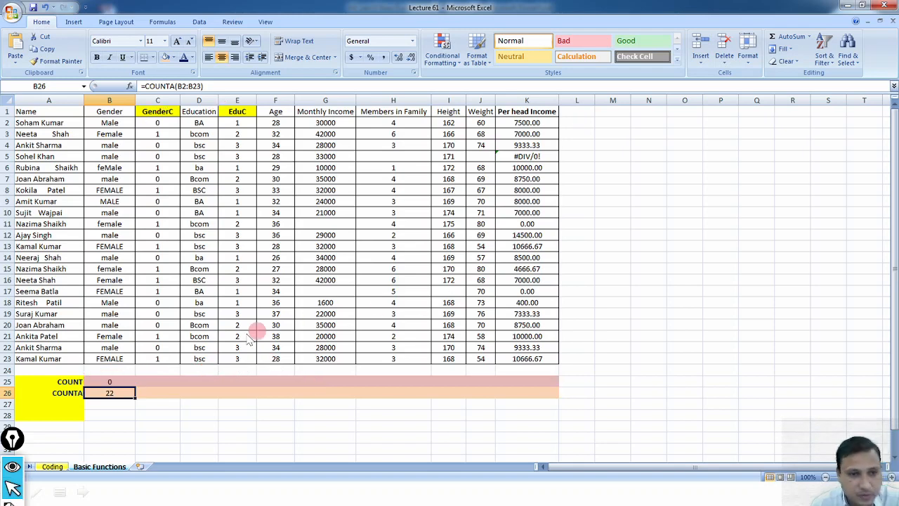
- Fill the COUNT formula in B25 and the COUNTA formula in B26 across to column K, Per head Income
click(129, 385)
drag(135, 386, 137, 390)
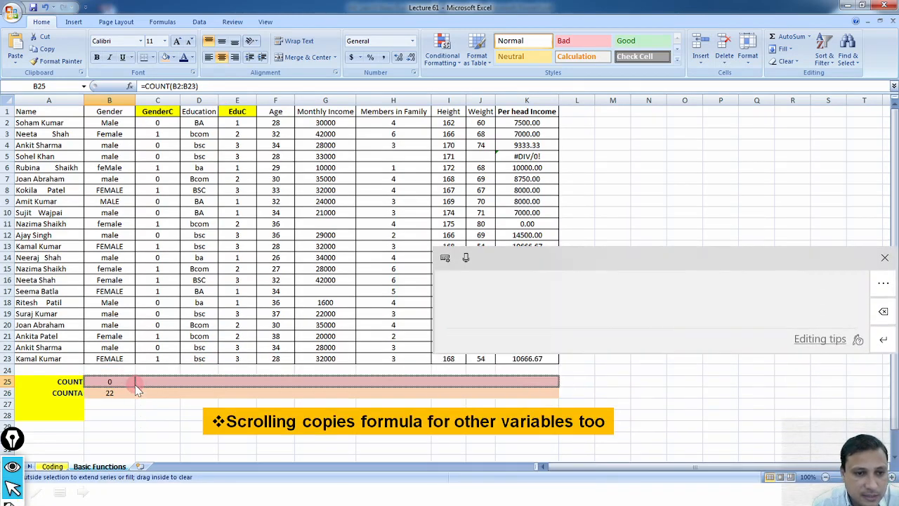
drag(139, 390, 576, 377)
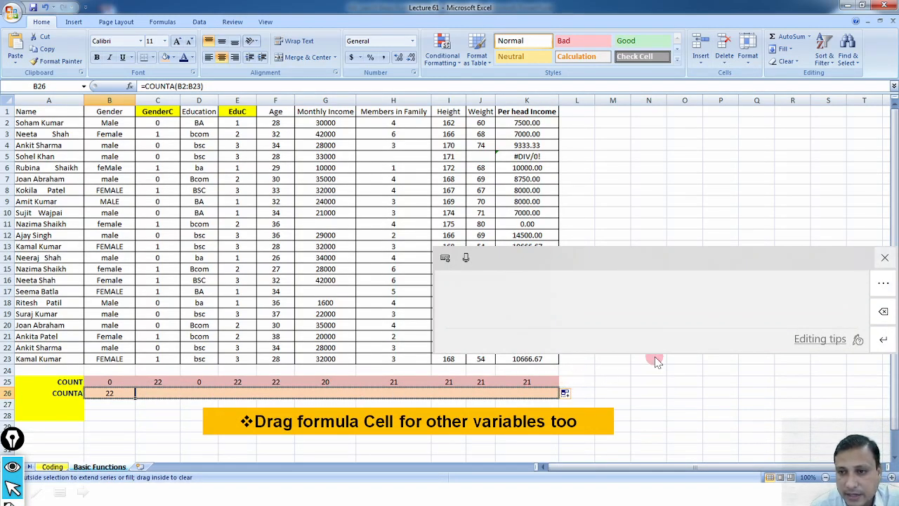
click(884, 257)
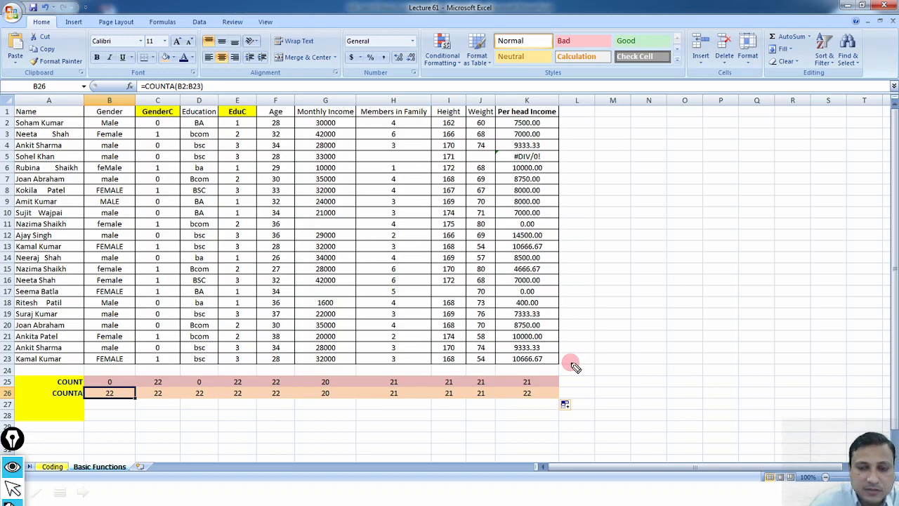
- Compare the COUNT and COUNTA results for Gender, Education and Members in Family with on-screen marks, and clear the markings
mouse_move(627, 379)
mouse_down()
mouse_move(705, 358)
mouse_move(701, 371)
mouse_up()
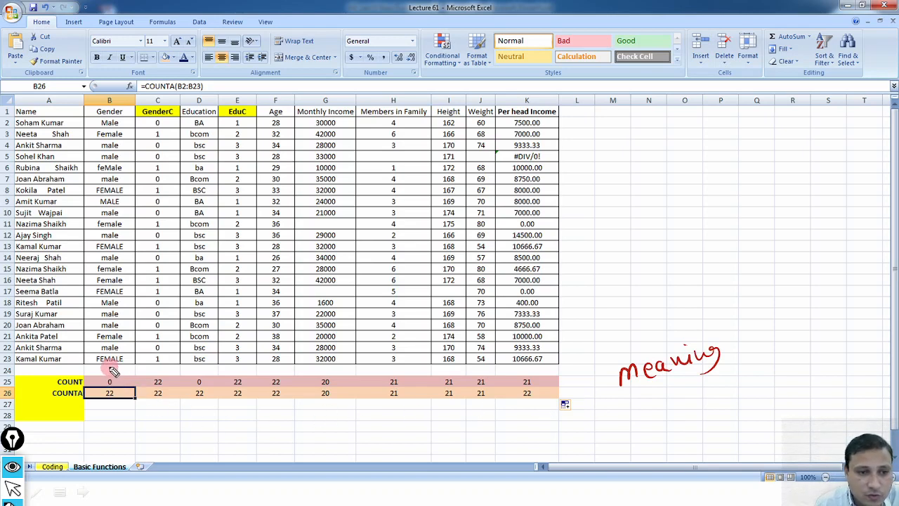
drag(109, 374, 109, 361)
mouse_move(120, 118)
mouse_down()
mouse_move(91, 119)
mouse_move(106, 123)
mouse_up()
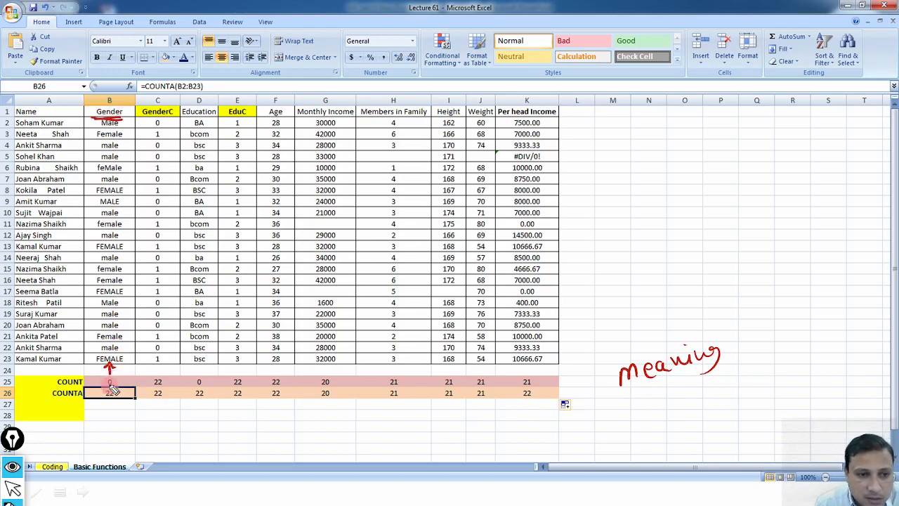
mouse_move(99, 380)
mouse_down()
mouse_move(104, 373)
mouse_move(102, 392)
mouse_up()
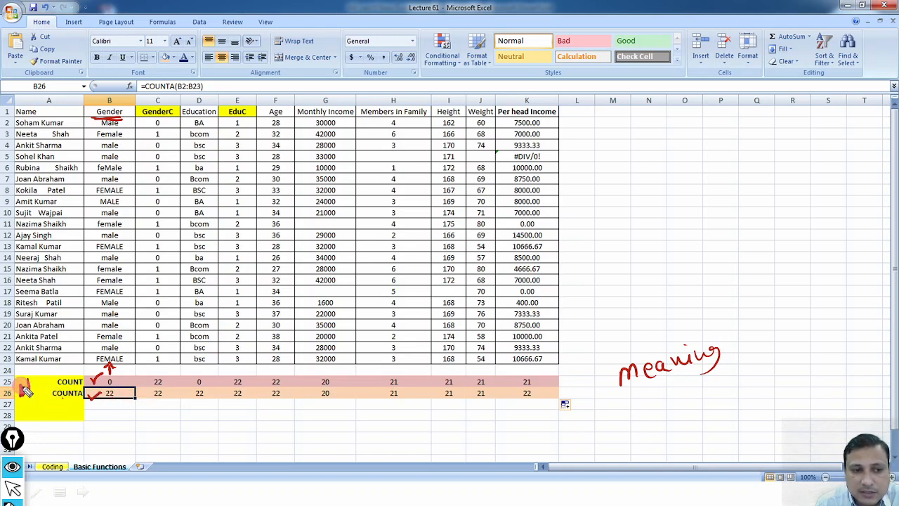
drag(30, 390, 41, 387)
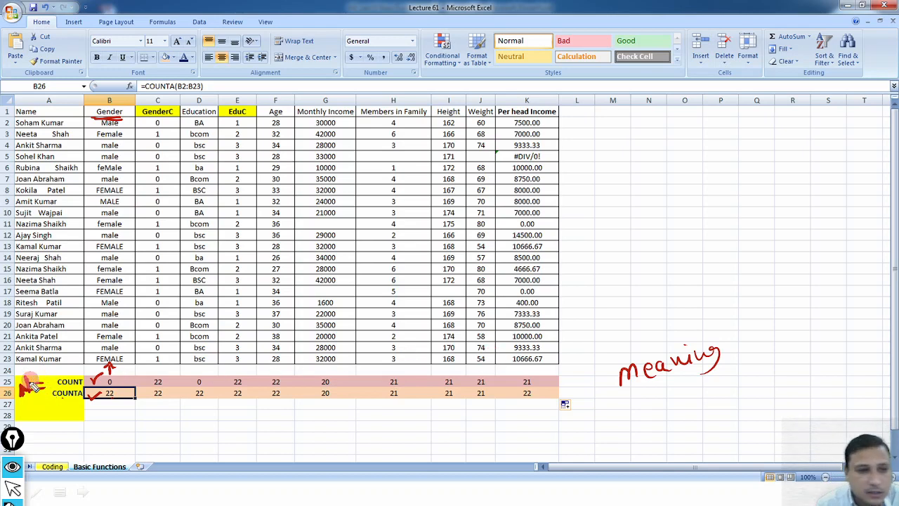
mouse_move(29, 370)
mouse_down()
mouse_move(42, 398)
mouse_move(25, 366)
mouse_up()
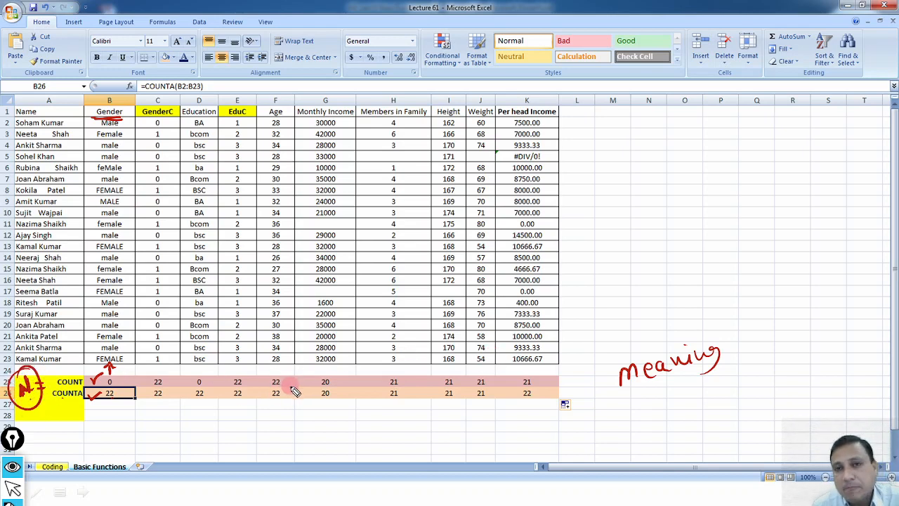
mouse_move(194, 391)
mouse_down()
mouse_move(195, 375)
mouse_move(215, 388)
mouse_up()
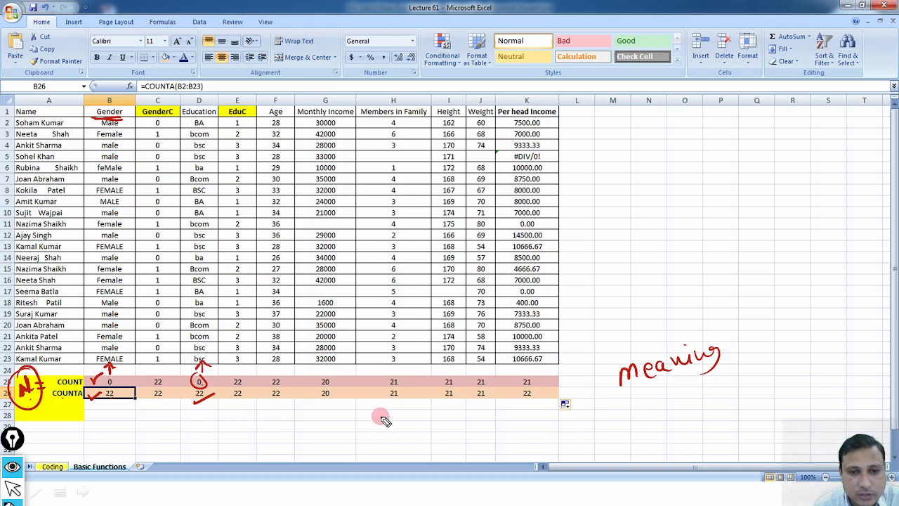
mouse_move(402, 378)
mouse_down()
mouse_move(409, 376)
mouse_move(415, 393)
mouse_up()
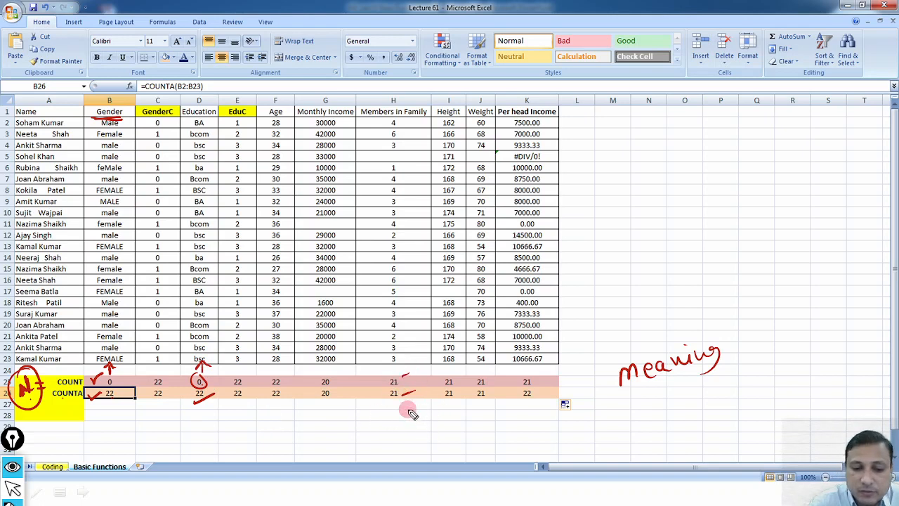
key(ctrl+shift+7)
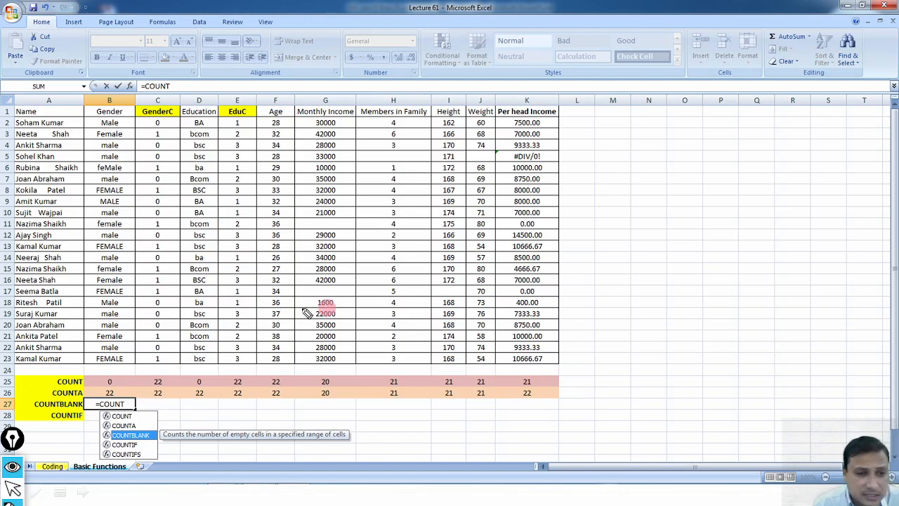
- Examine the COUNTA and COUNTBLANK entries and the COUNTBLANK description in the function suggestions, and clear the on-screen markings
drag(45, 377, 57, 373)
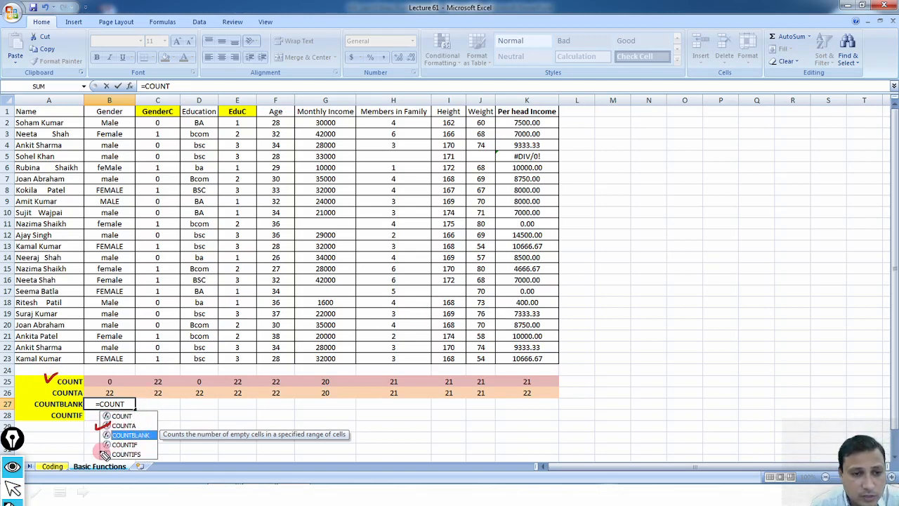
drag(90, 436, 110, 423)
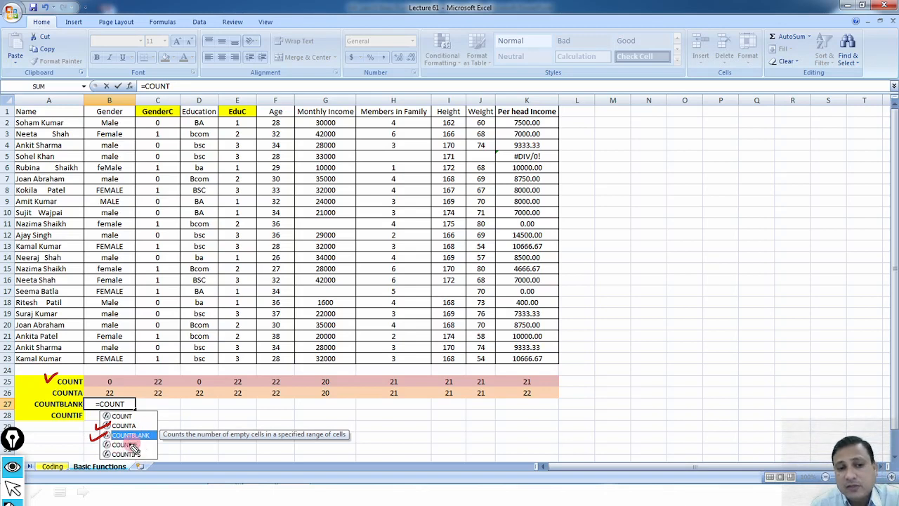
mouse_move(160, 440)
mouse_down()
mouse_move(277, 452)
mouse_move(344, 443)
mouse_up()
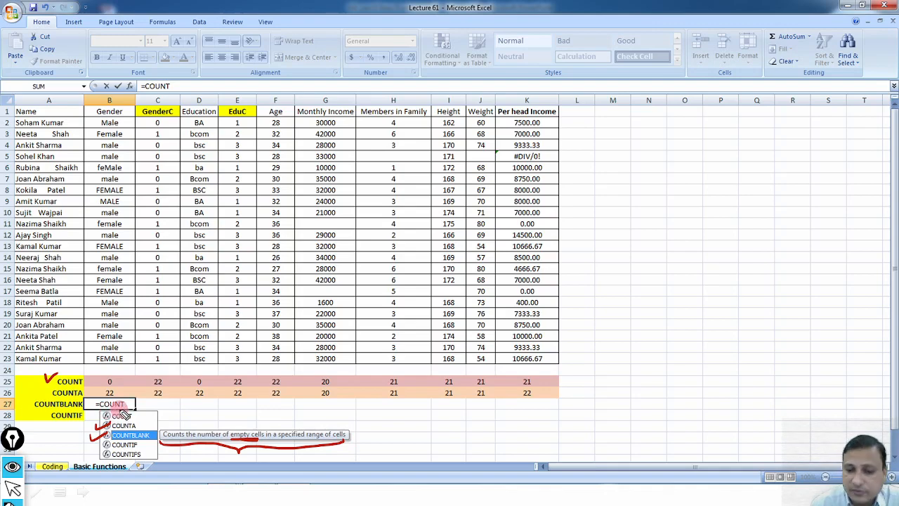
key(ctrl+shift+7)
key(ctrl+shift+2)
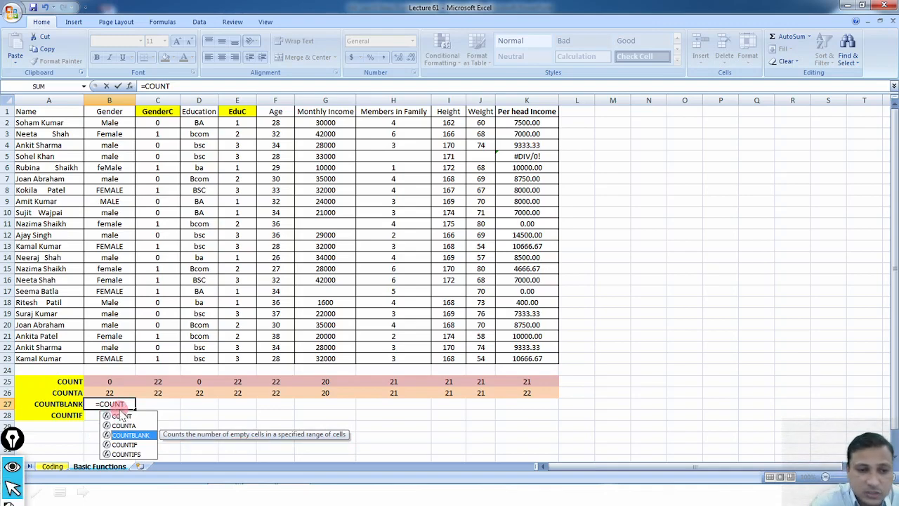
- End the slide show, minimize PowerPoint and switch to the Lect 9.xlsx workbook in Excel
click(332, 232)
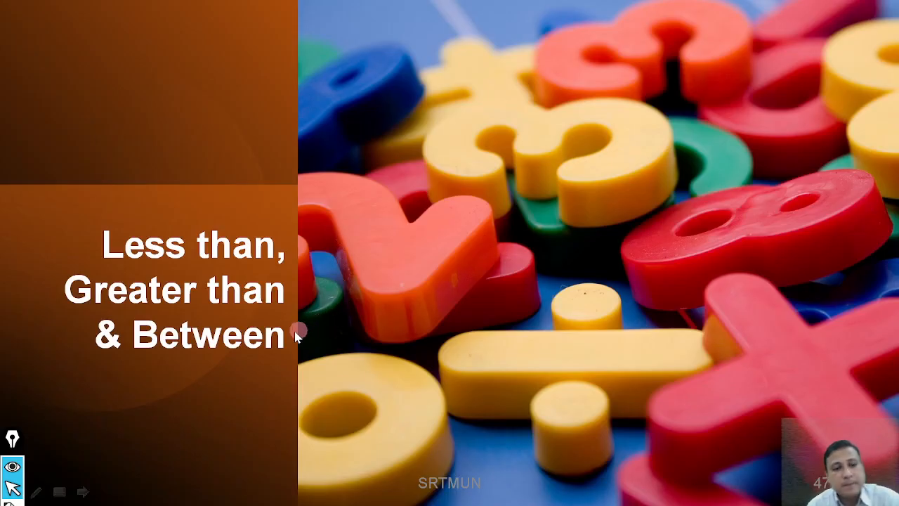
key(Escape)
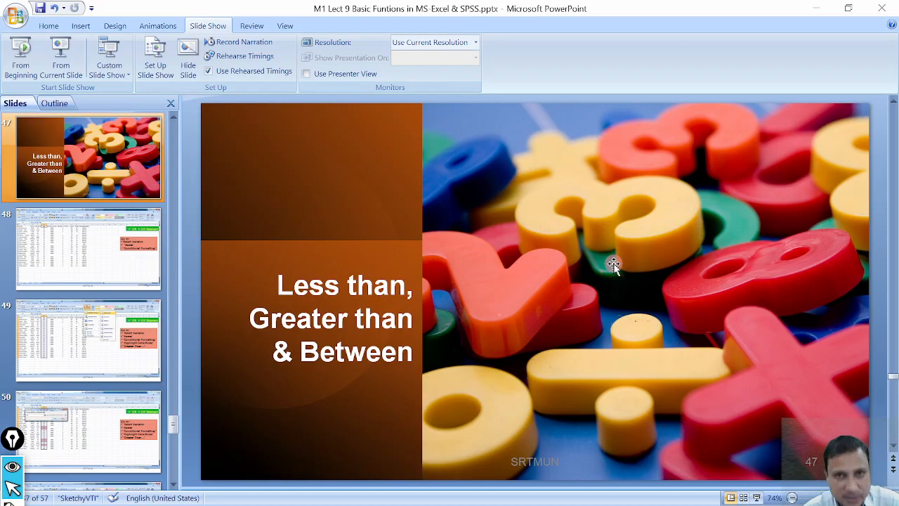
click(814, 8)
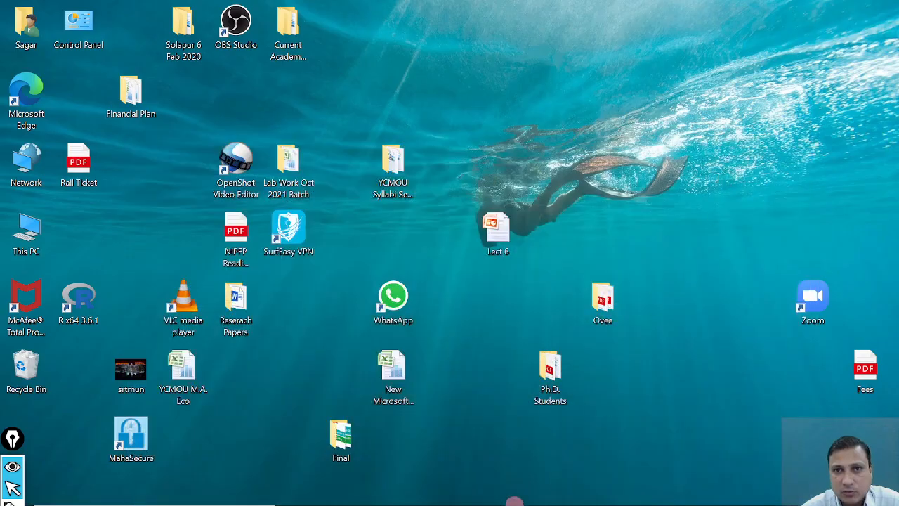
click(507, 492)
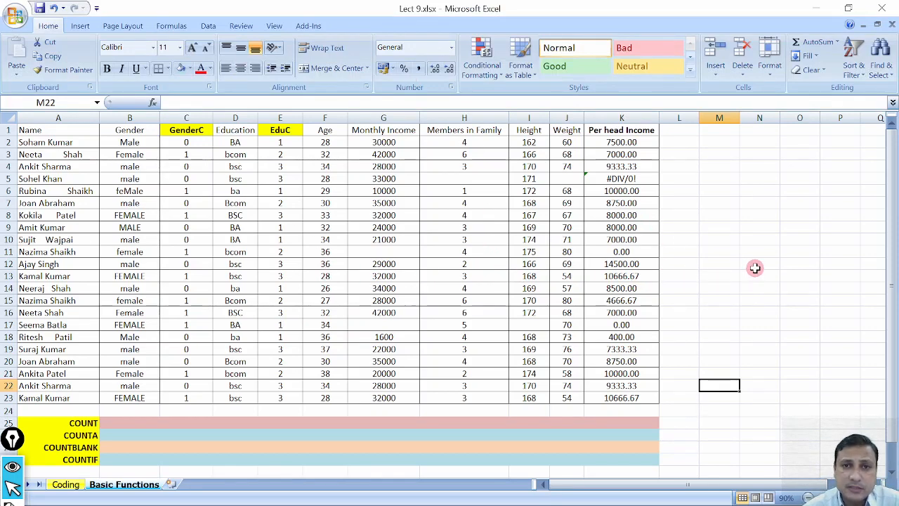
- Enter =COUNT(B2:B23) in cell B25 to count the numeric entries in the Gender column
click(112, 423)
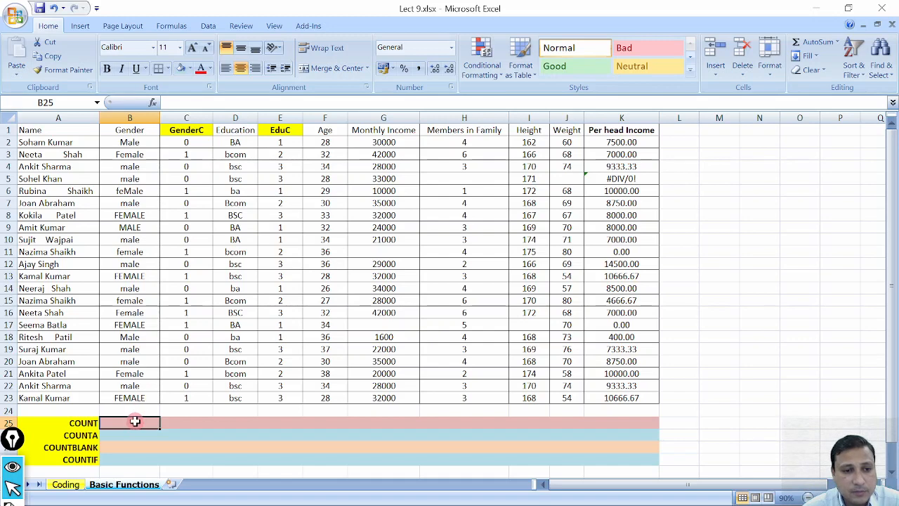
text(=)
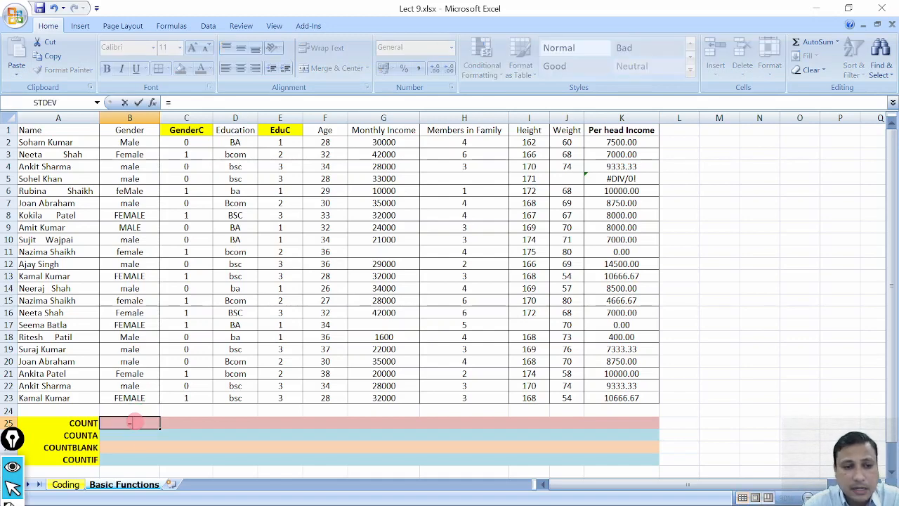
text(count)
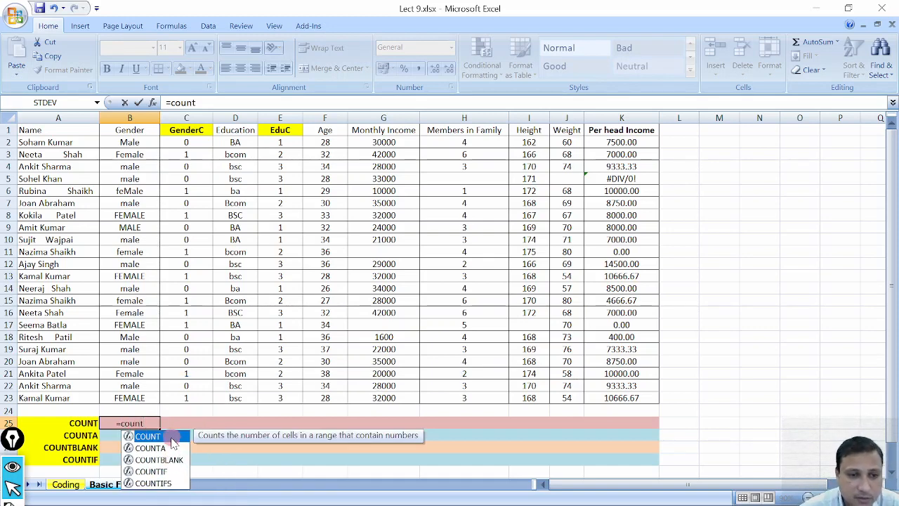
double_click(175, 436)
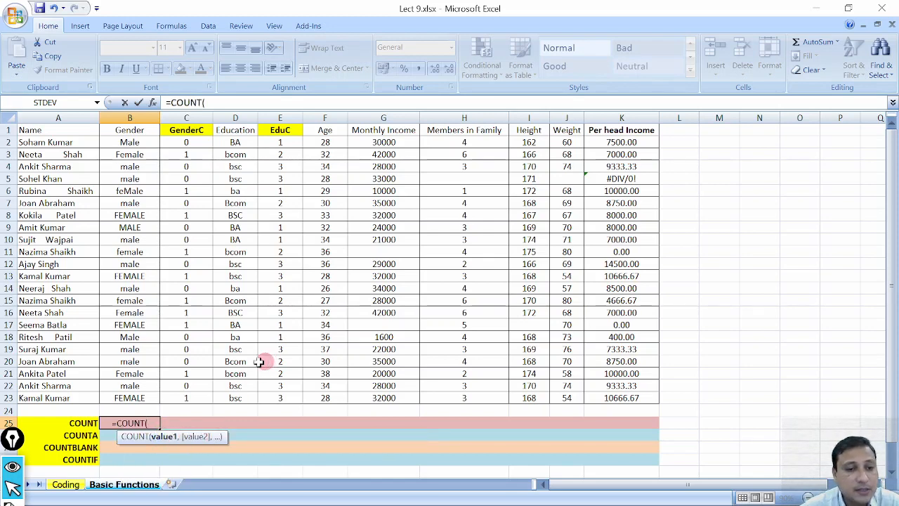
drag(141, 144, 150, 397)
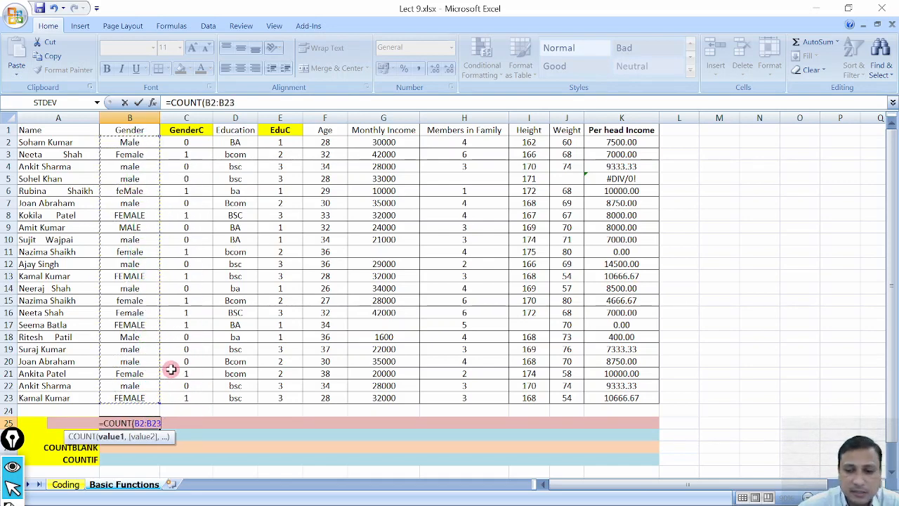
text())
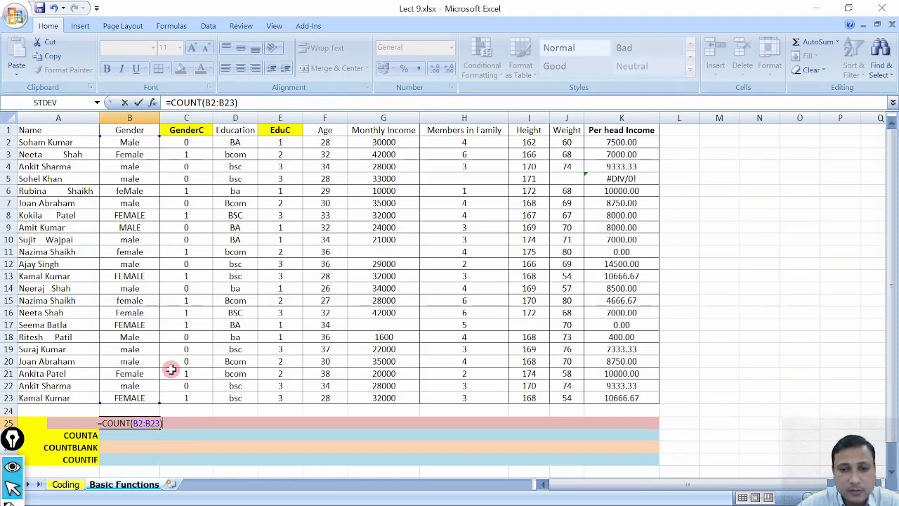
key(Return)
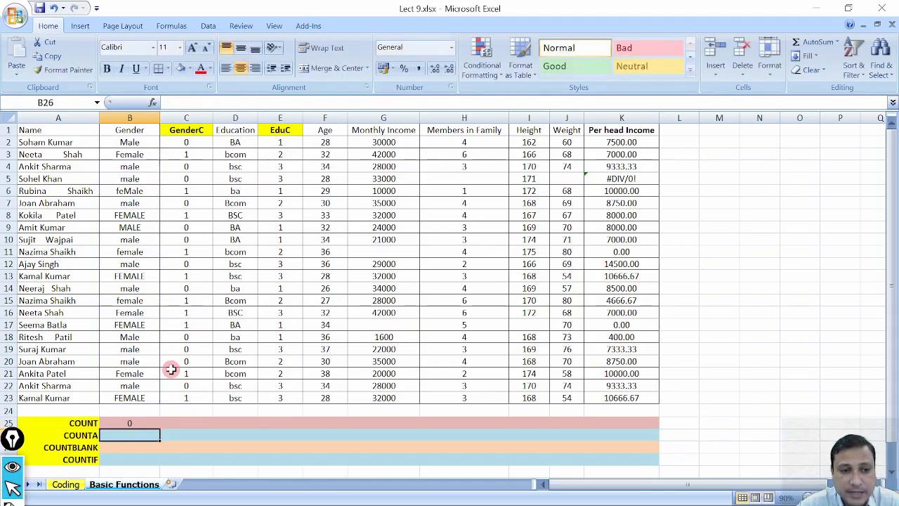
- Copy the COUNT formula from B25 across the row to K25, the Per head Income column
click(148, 422)
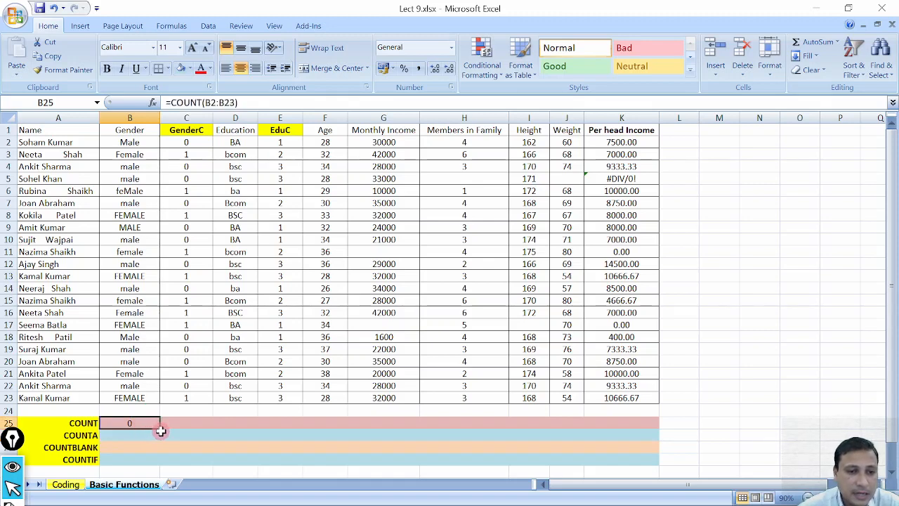
drag(162, 430, 657, 431)
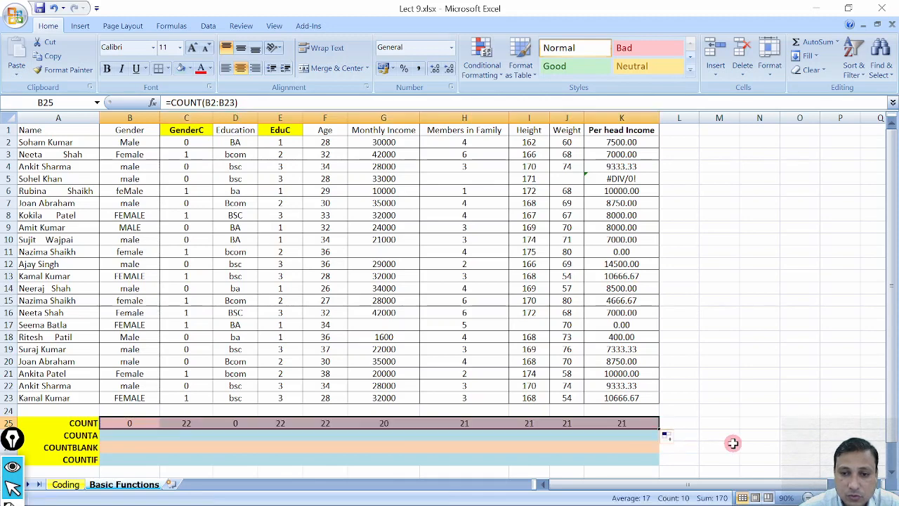
click(733, 438)
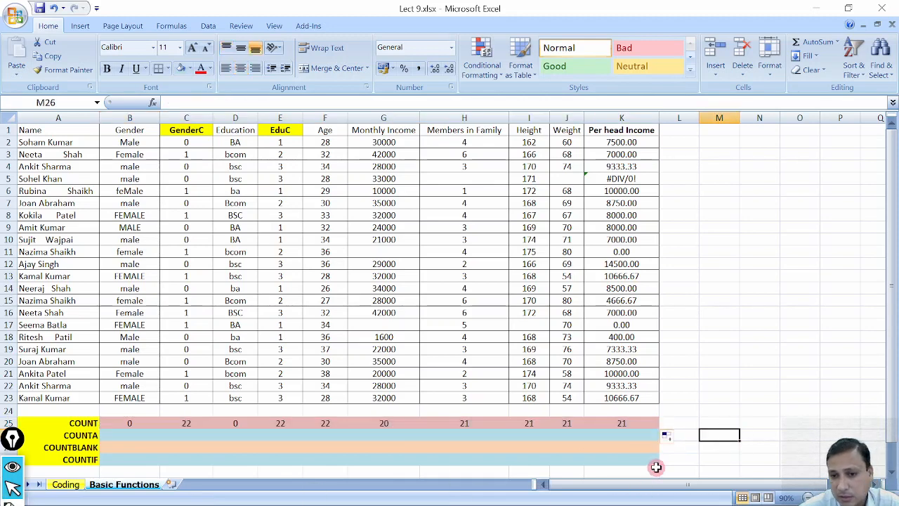
- Enter =COUNTA(B2:B23) in cell B26 and copy it across the COUNTA row to K26
click(141, 435)
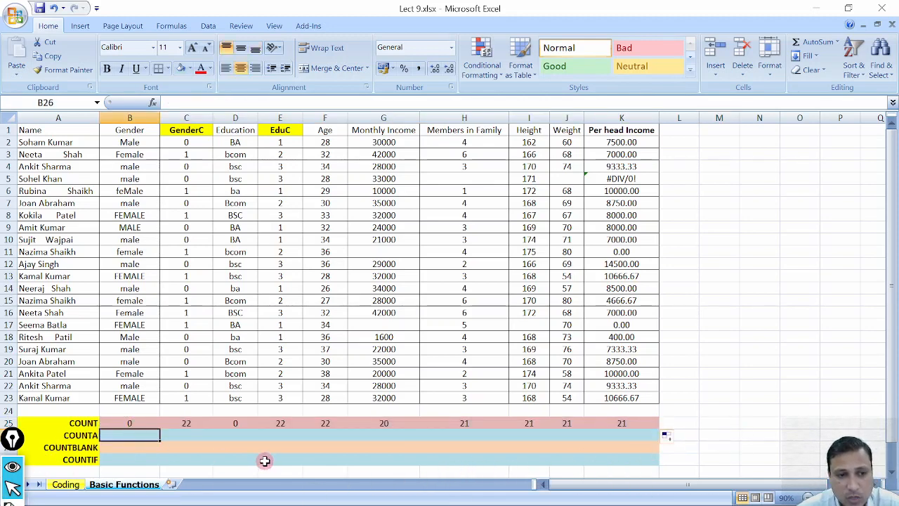
text(=count)
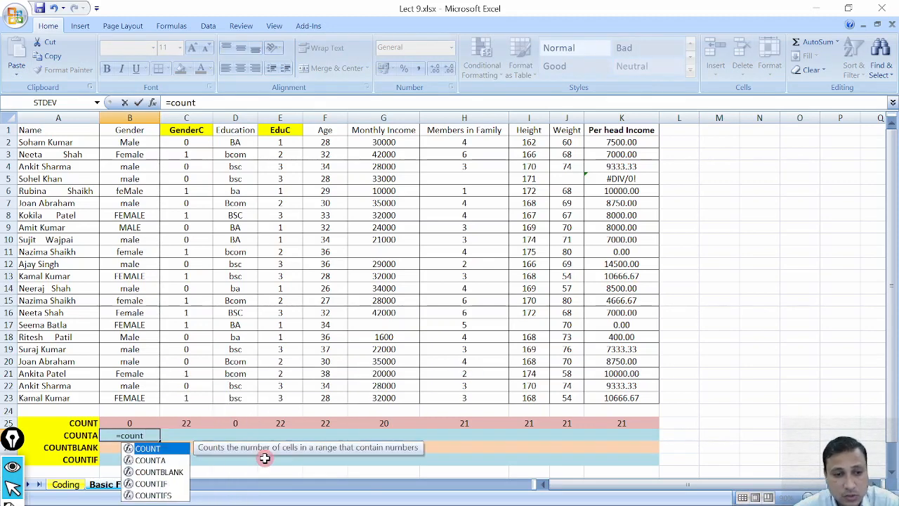
double_click(165, 461)
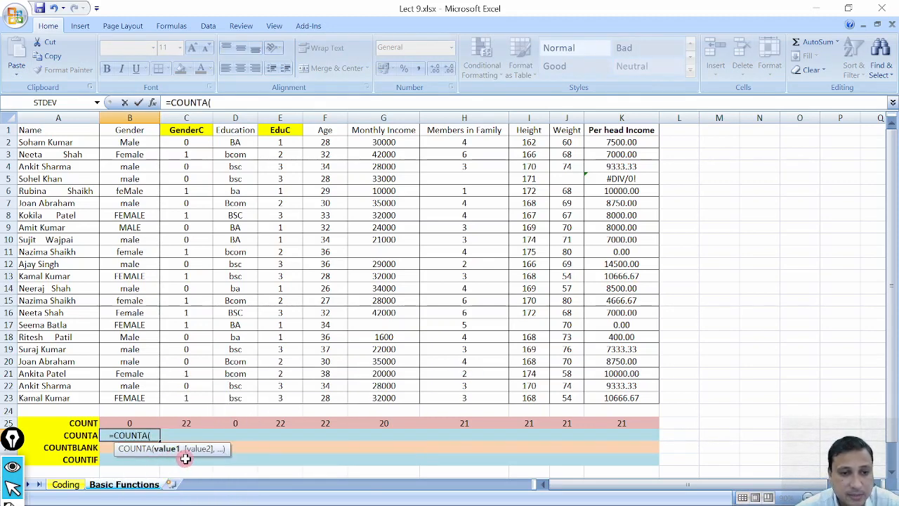
drag(138, 144, 139, 394)
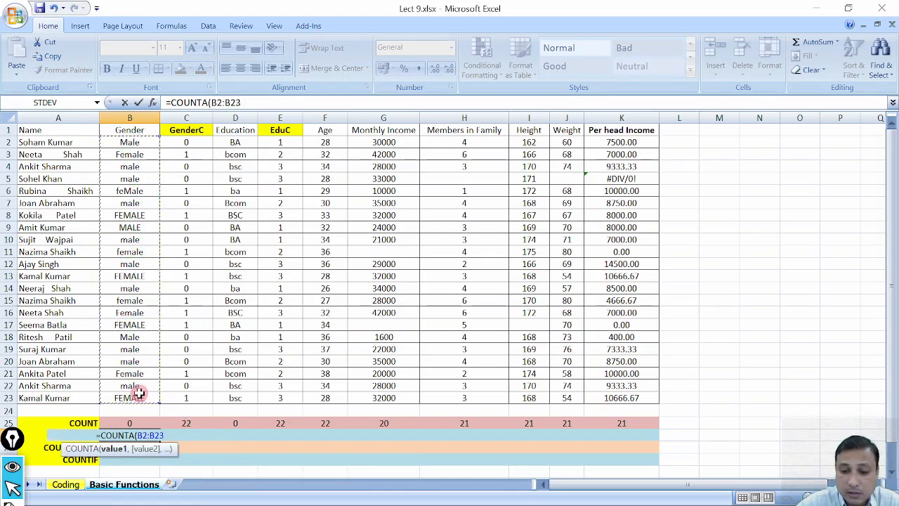
text())
key(Return)
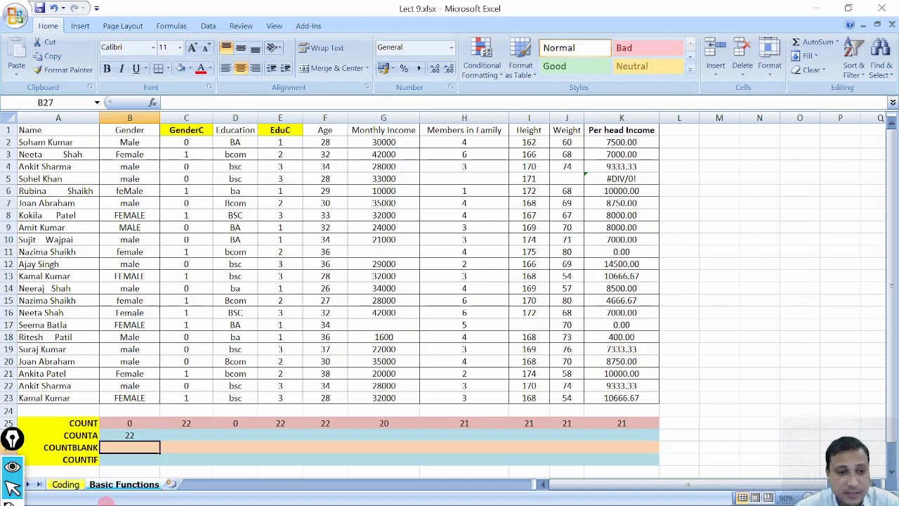
click(138, 434)
drag(161, 440, 638, 442)
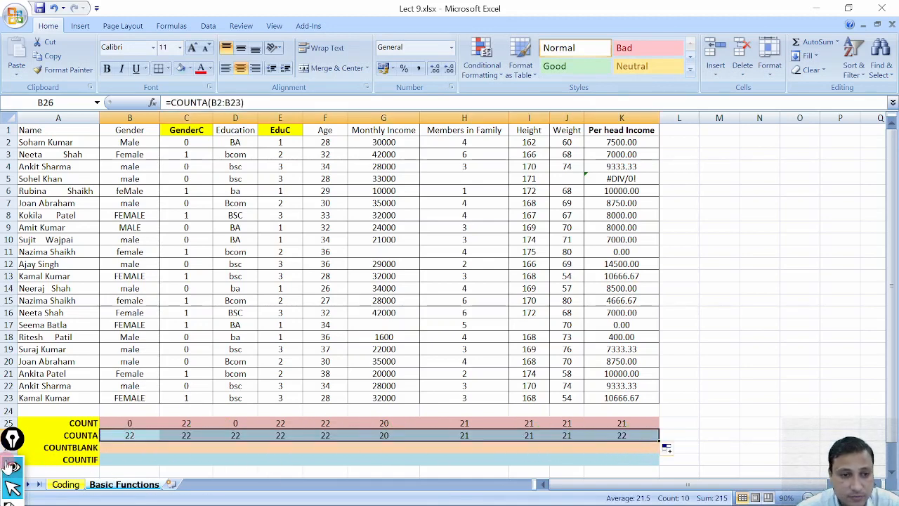
- Enter =COUNTBLANK(B2:B23) in cell B27 and copy it across the COUNTBLANK row to K27
click(119, 447)
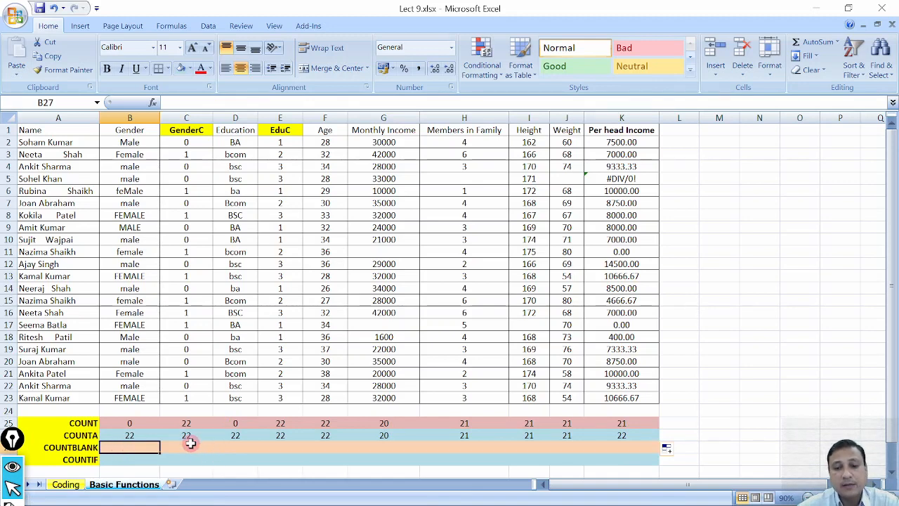
text(=)
text(ount)
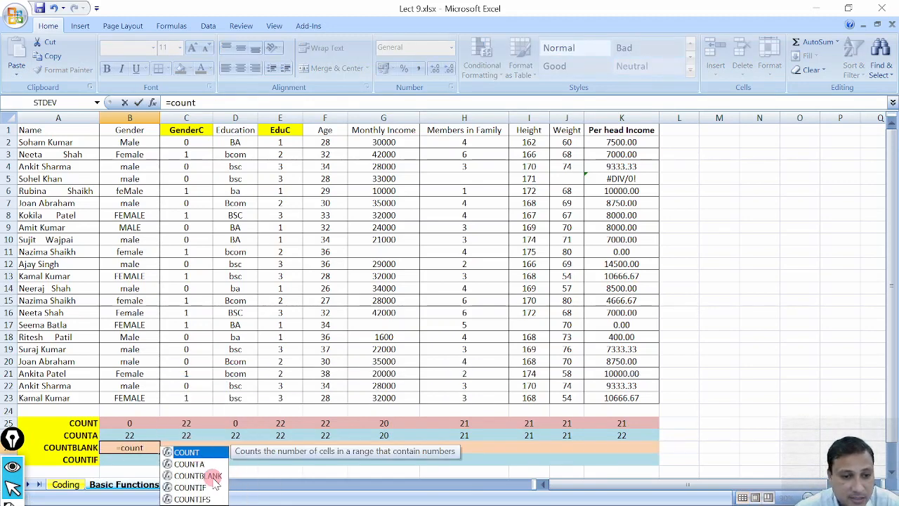
click(213, 476)
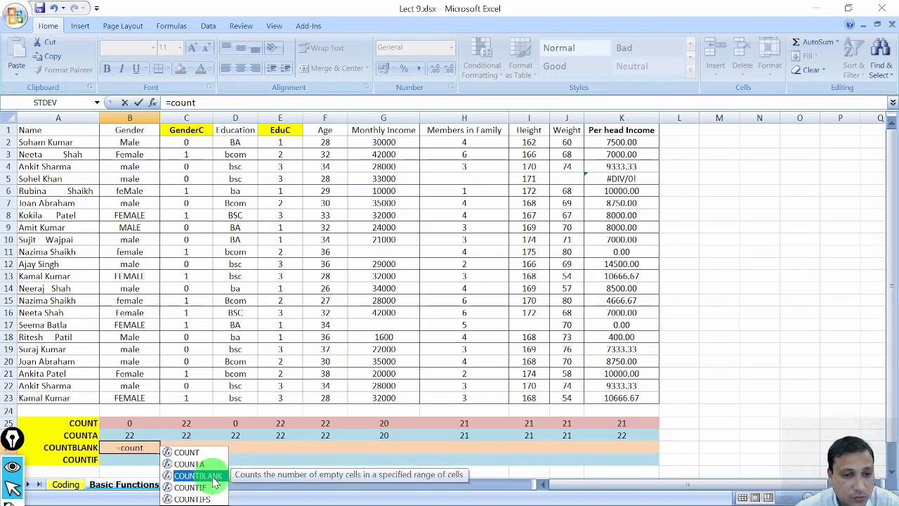
double_click(211, 476)
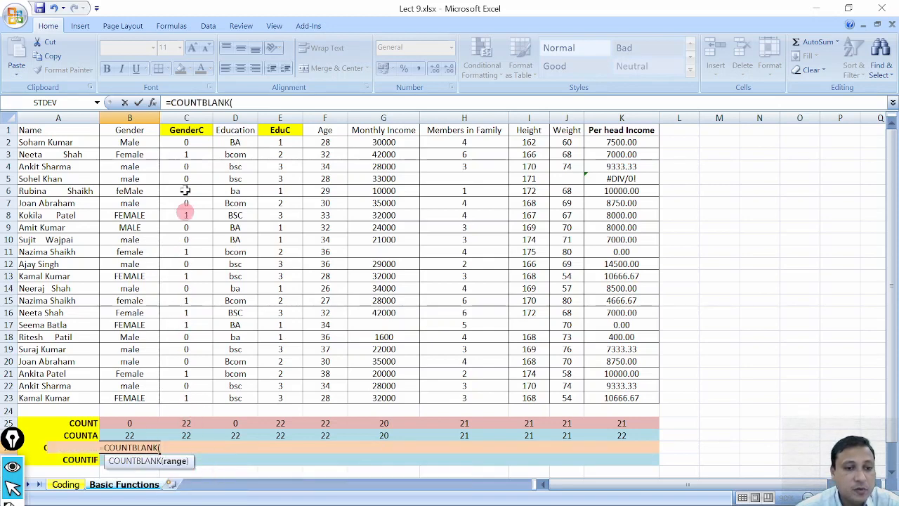
drag(133, 142, 146, 402)
text())
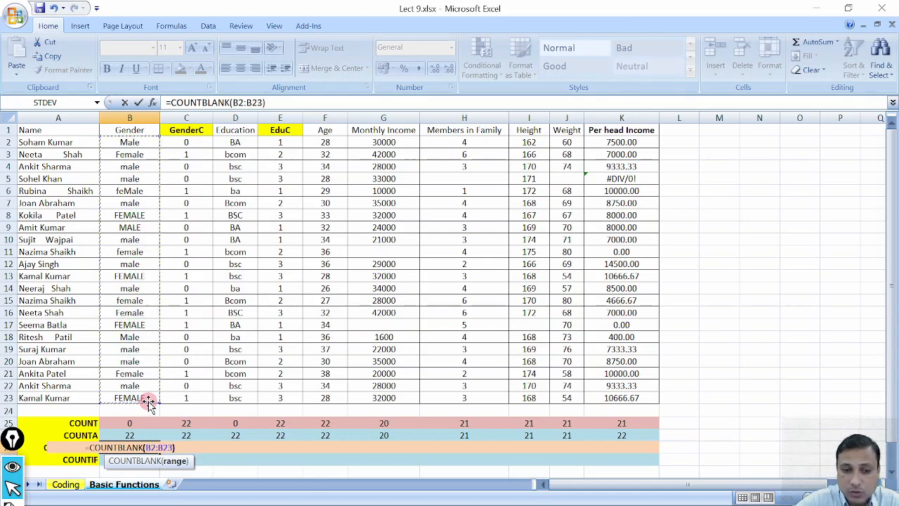
key(Return)
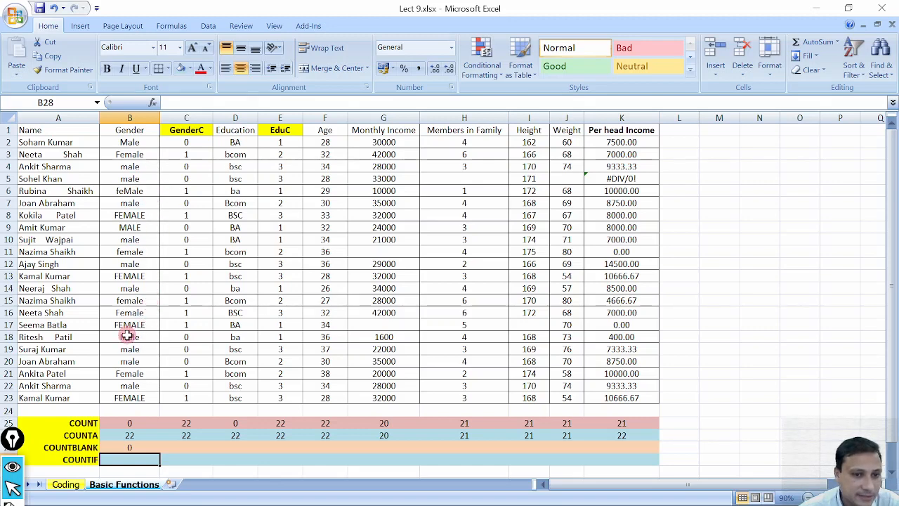
click(127, 448)
drag(160, 453, 640, 456)
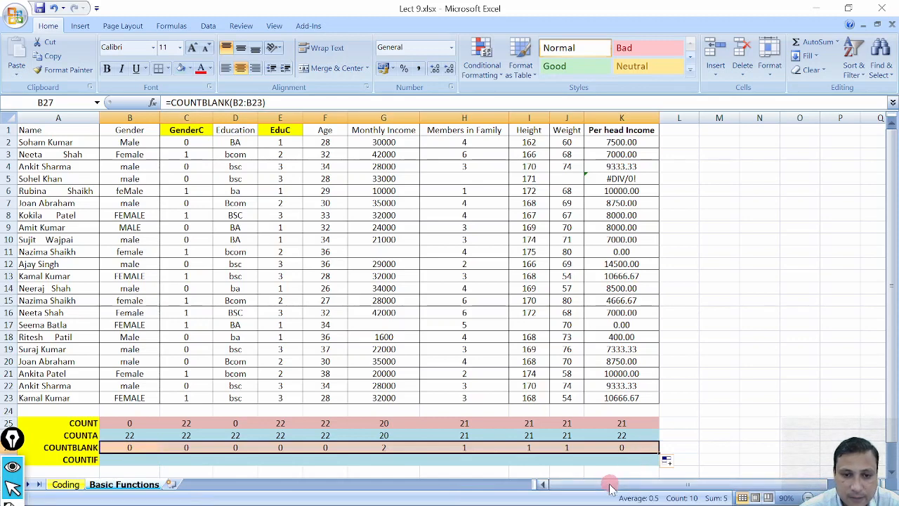
- Check the empty Monthly Income cell G11 against the COUNTBLANK formula in G27
click(395, 460)
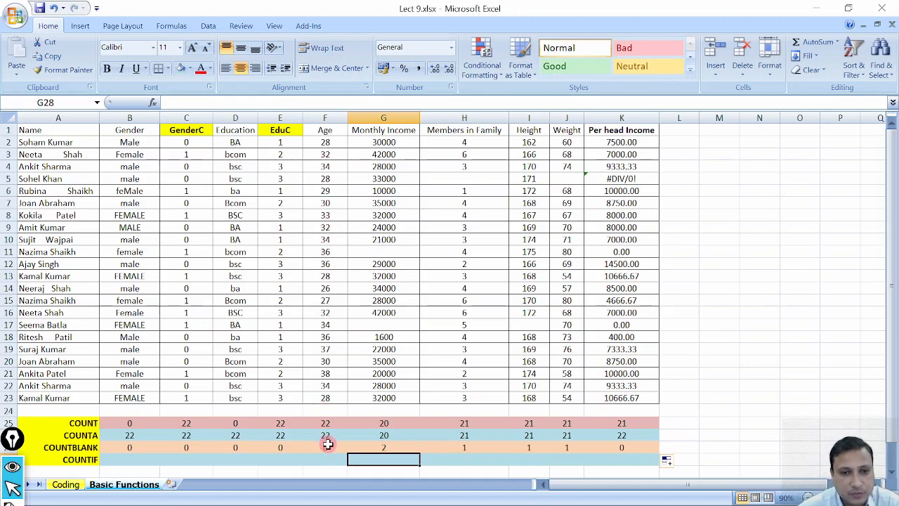
click(406, 250)
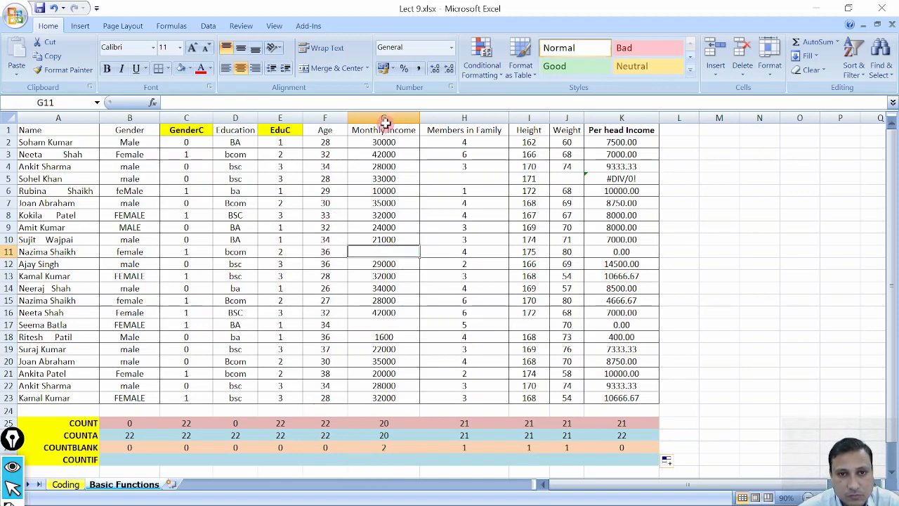
click(389, 448)
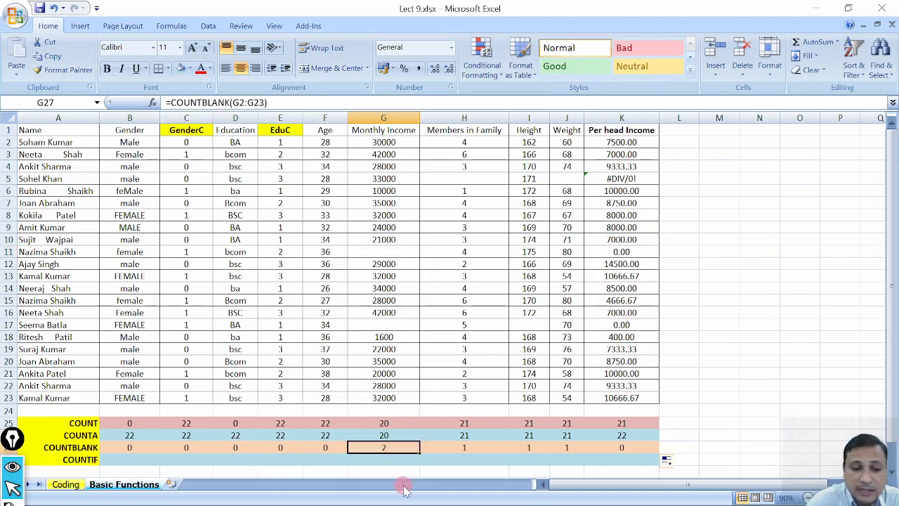
key(ctrl+shift+3)
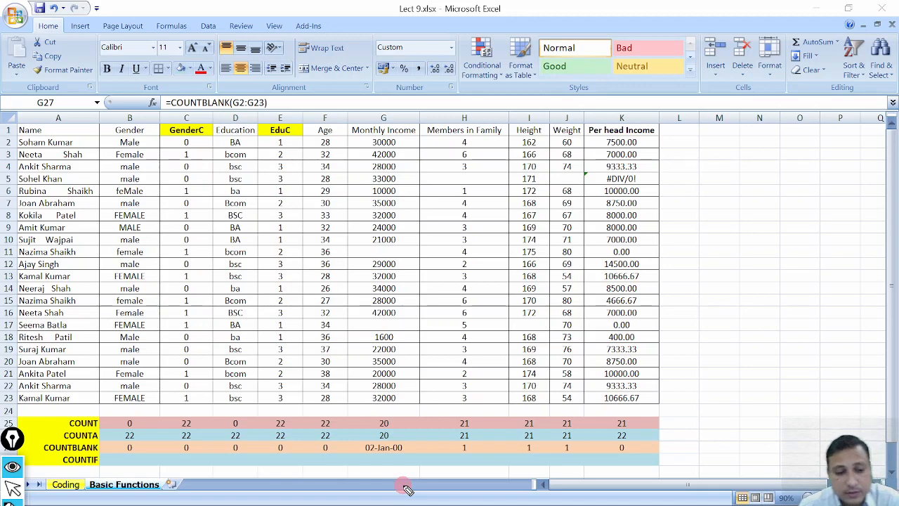
key(ctrl+shift+6)
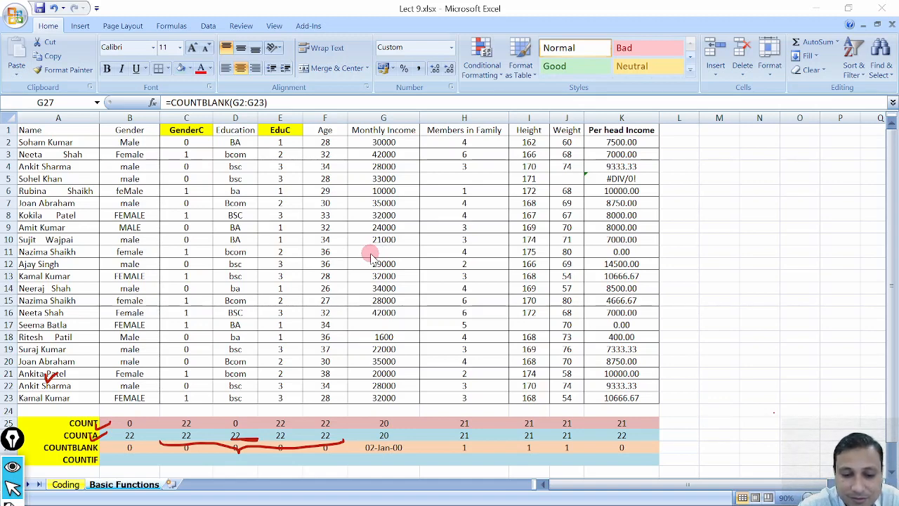
key(ctrl+shift+7)
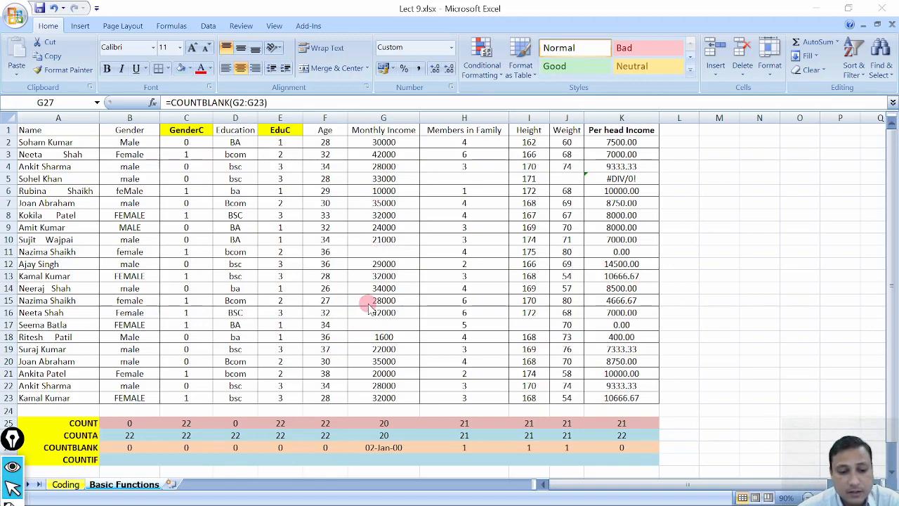
click(54, 9)
click(55, 9)
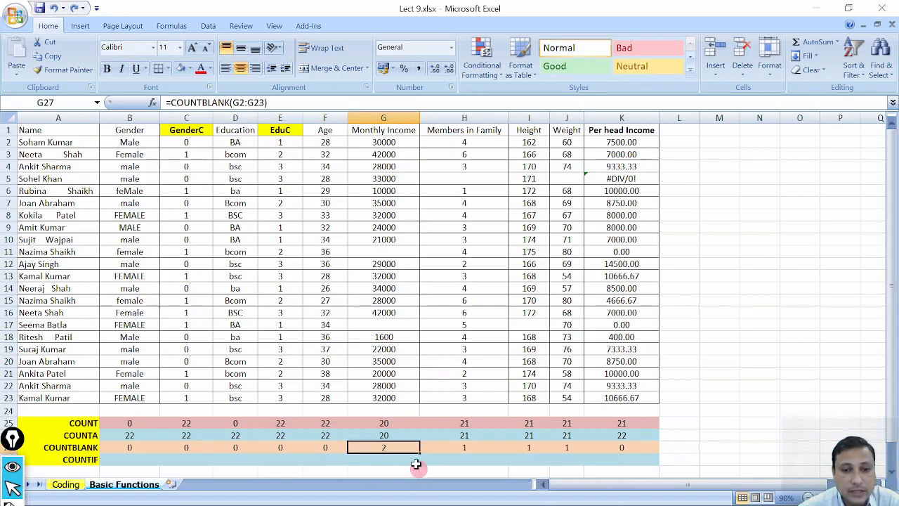
- Compare the COUNTBLANK results in G27 and H27 with the empty cells G11, G17 and H5 in their columns
click(744, 435)
click(394, 447)
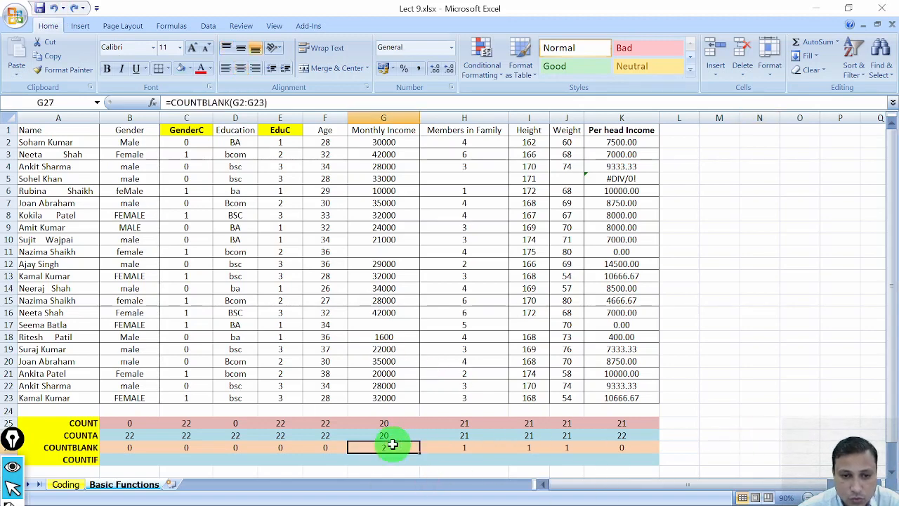
click(373, 252)
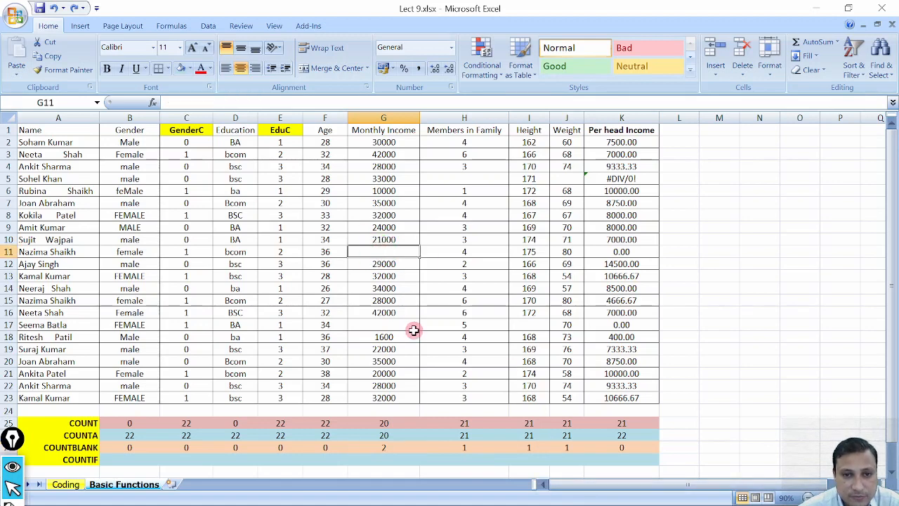
click(404, 325)
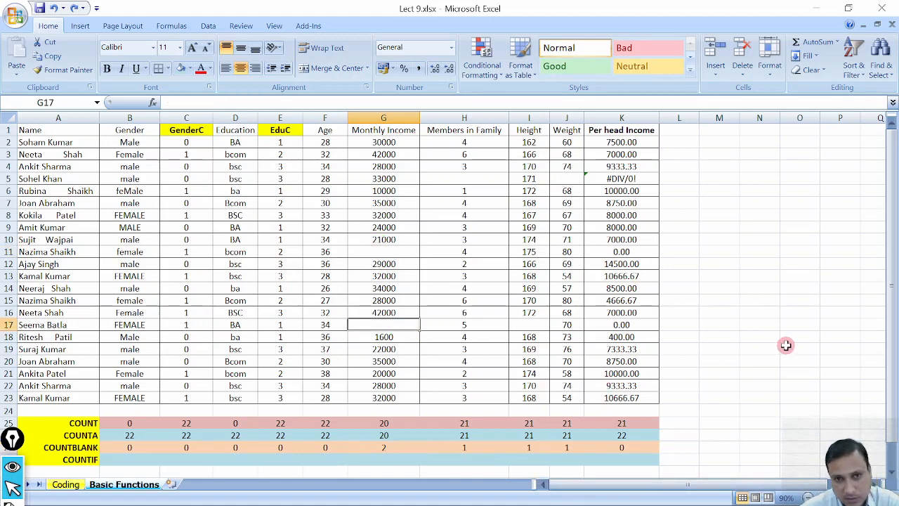
click(465, 447)
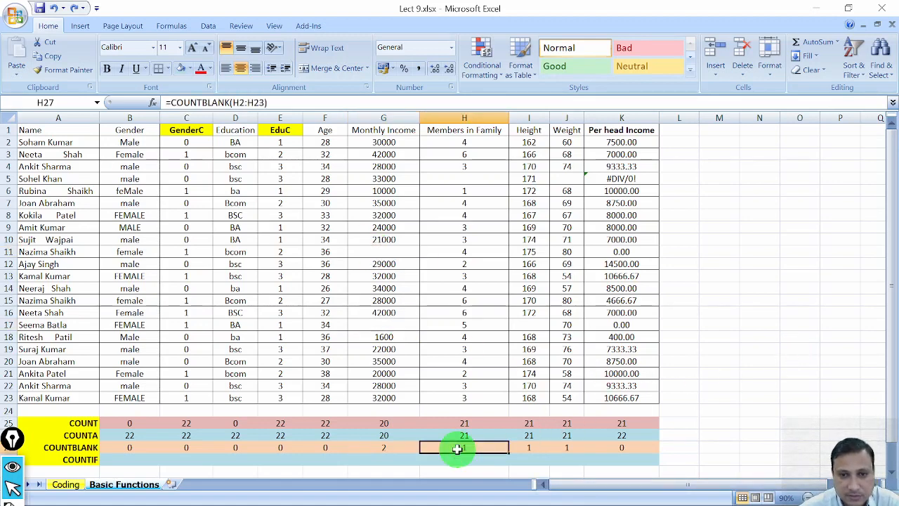
click(467, 177)
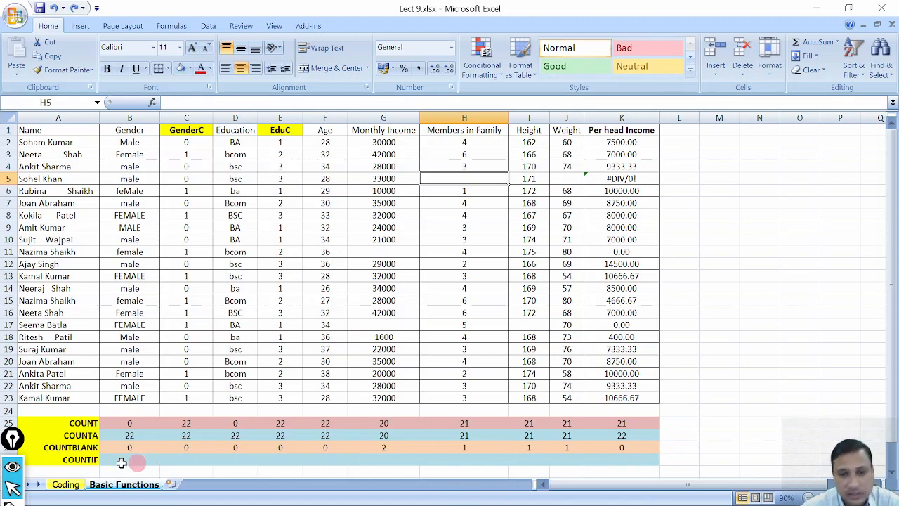
- Widen the Age column to make room for a COUNTIF formula in cell F28
click(81, 460)
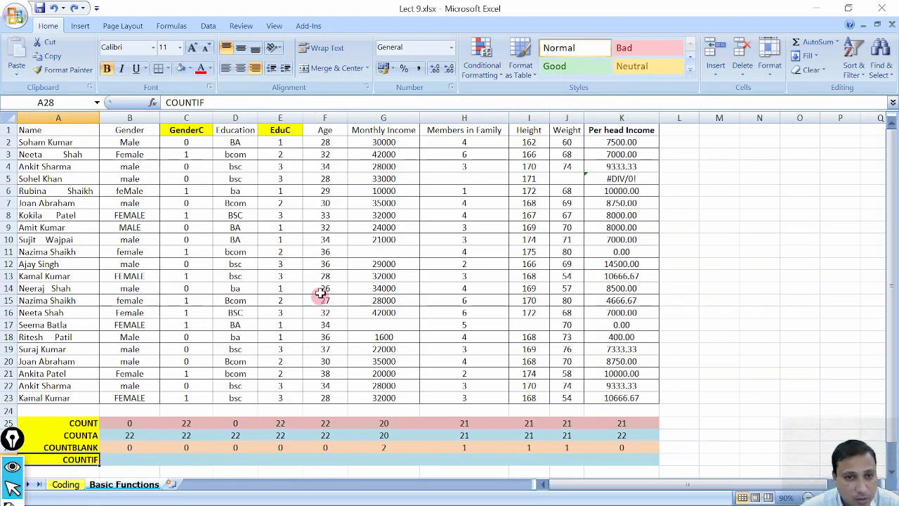
click(331, 459)
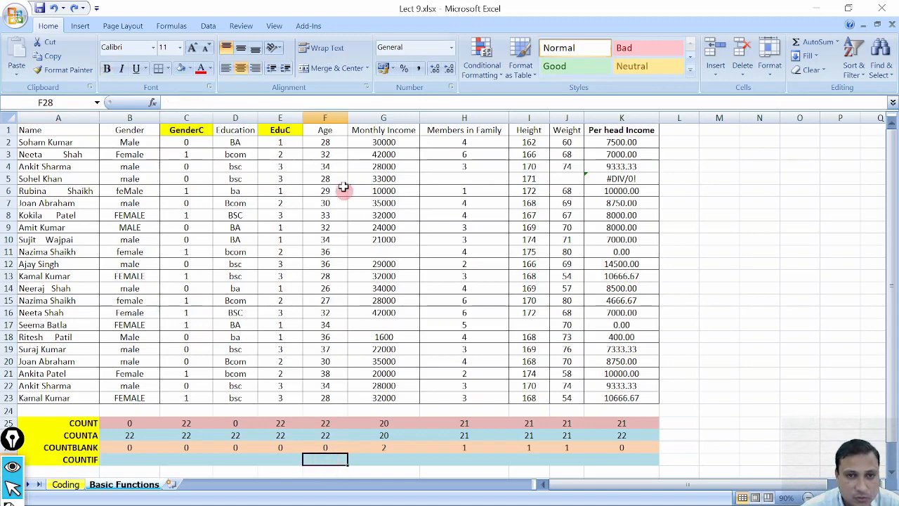
drag(348, 117, 372, 128)
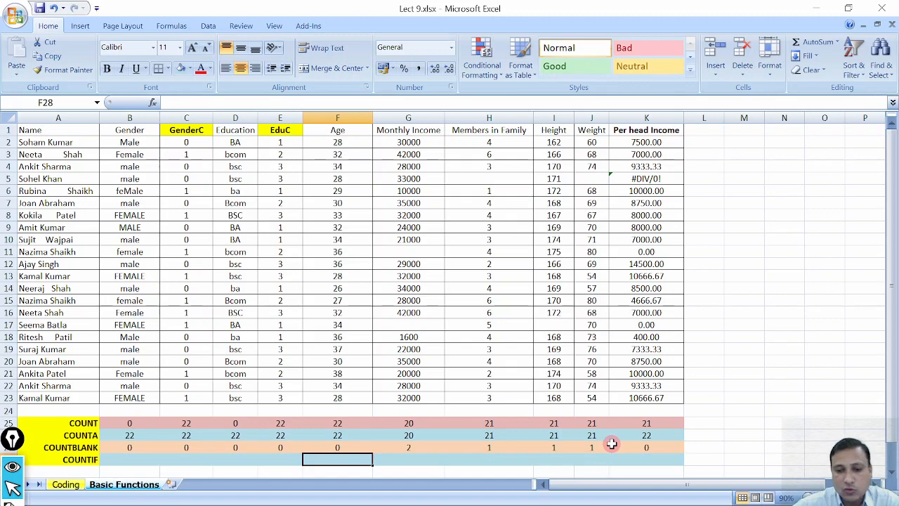
- Enter =COUNTIF(F2:F23,"<30") in cell F28 to count the ages below 30
text(=)
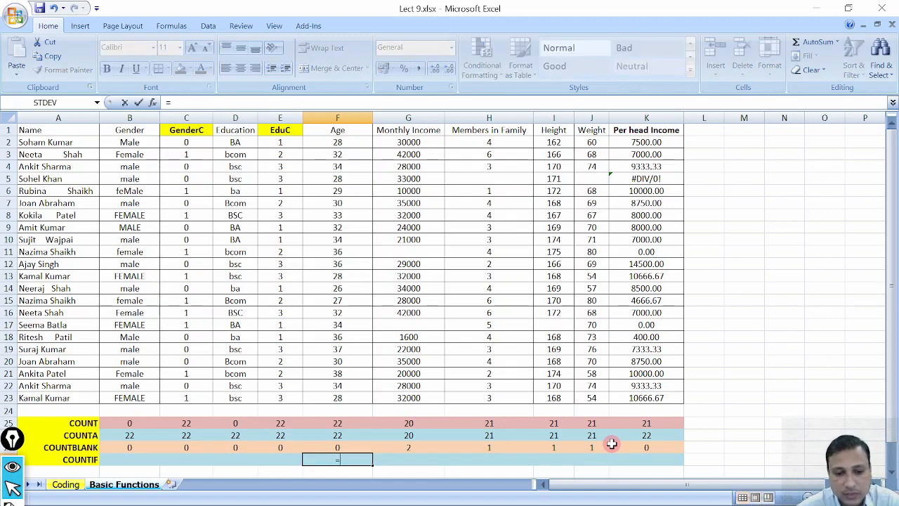
text(count)
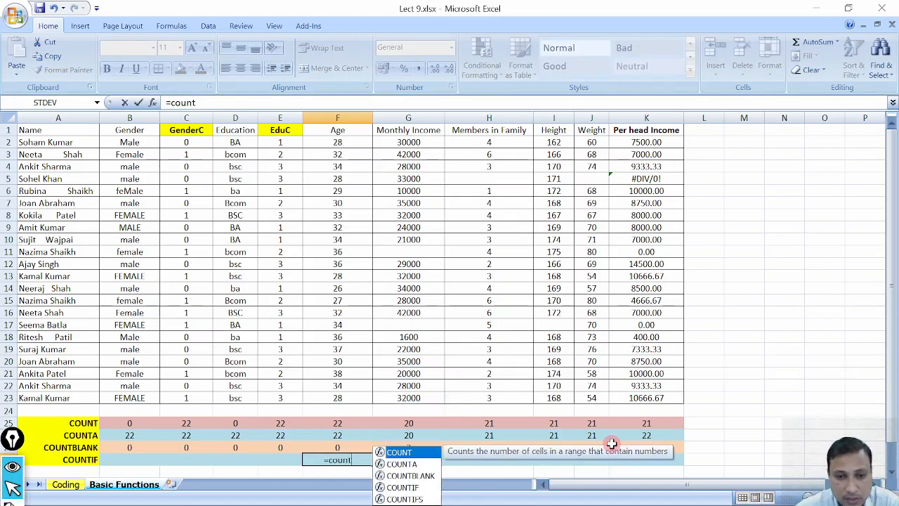
double_click(415, 487)
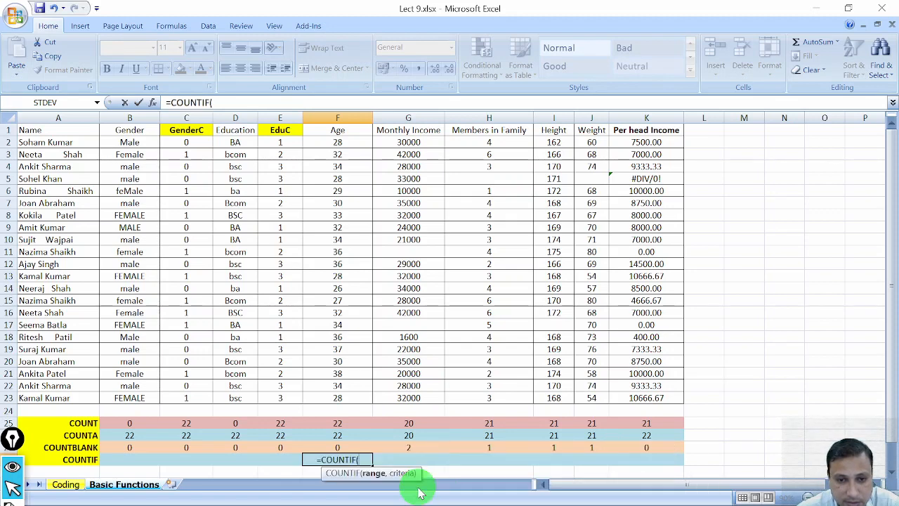
drag(354, 146, 357, 395)
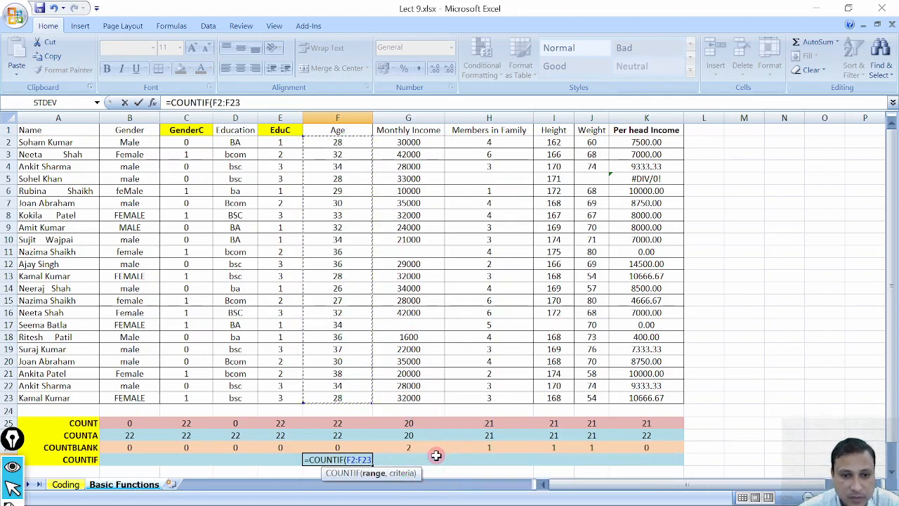
text(,)
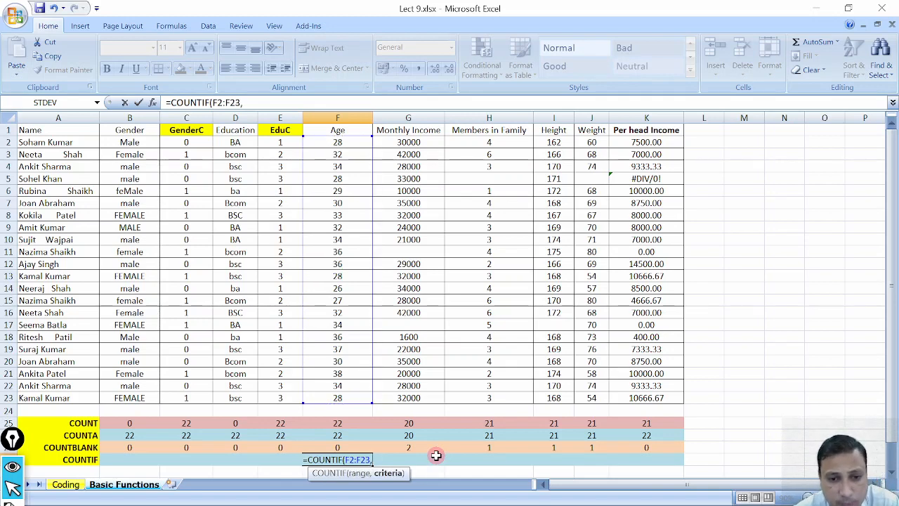
text(")
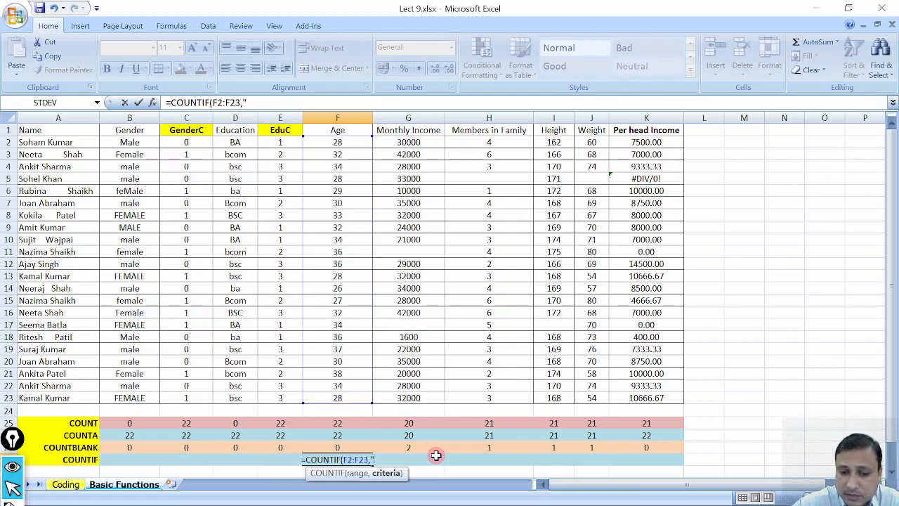
text(<)
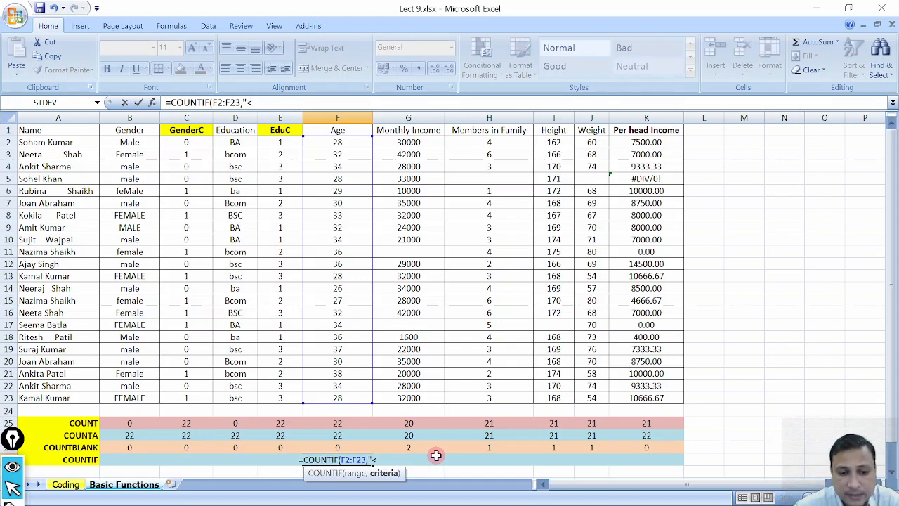
text(30)
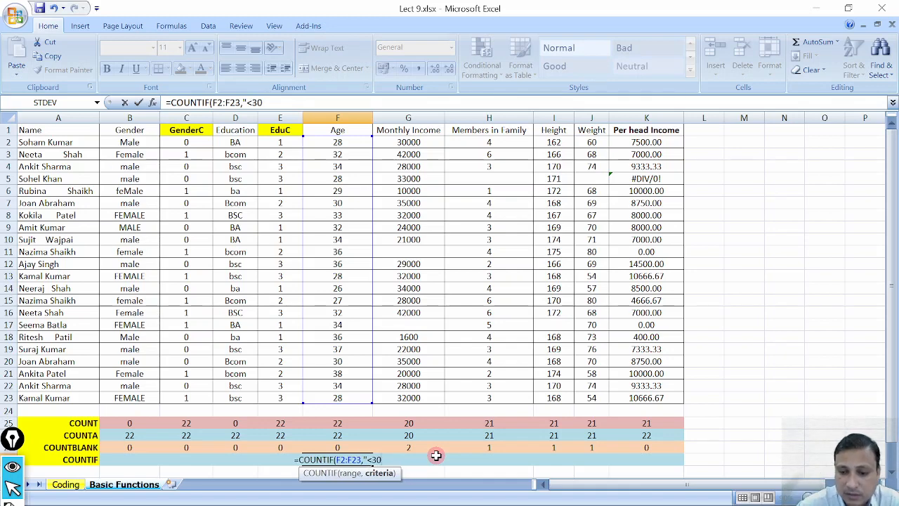
text(")
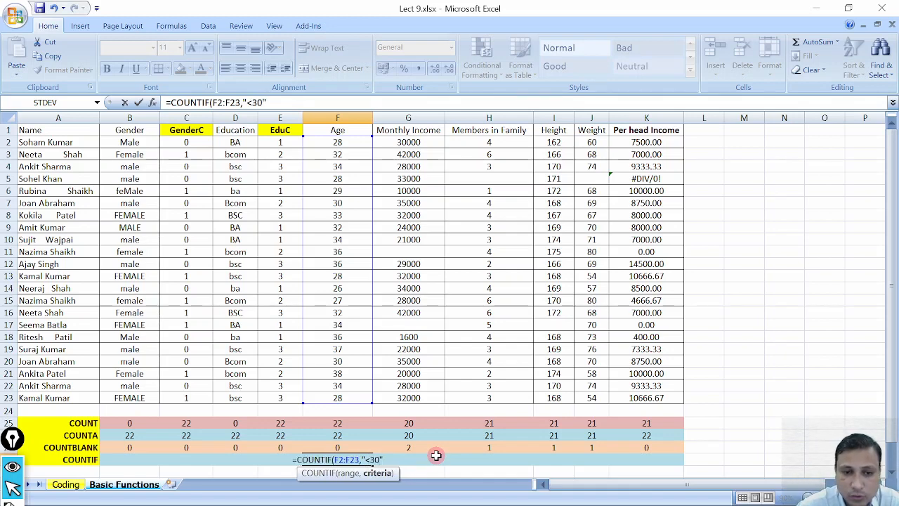
text())
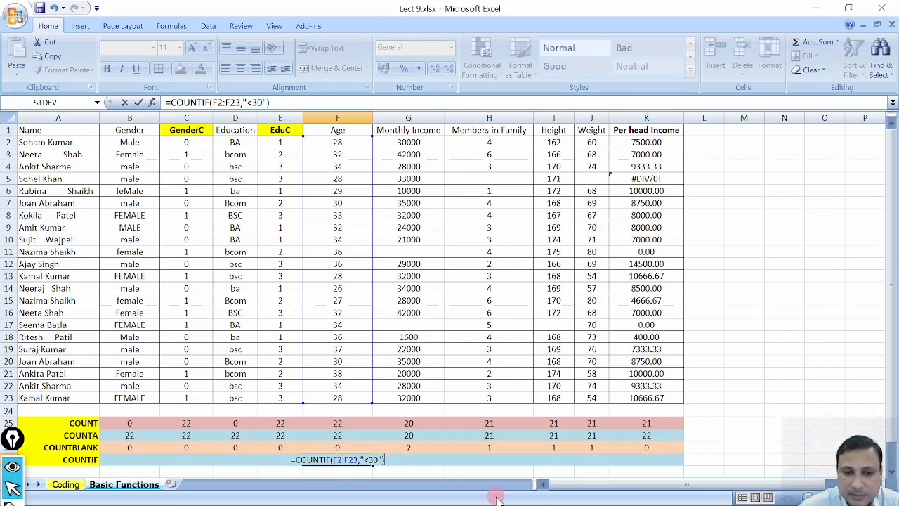
key(Return)
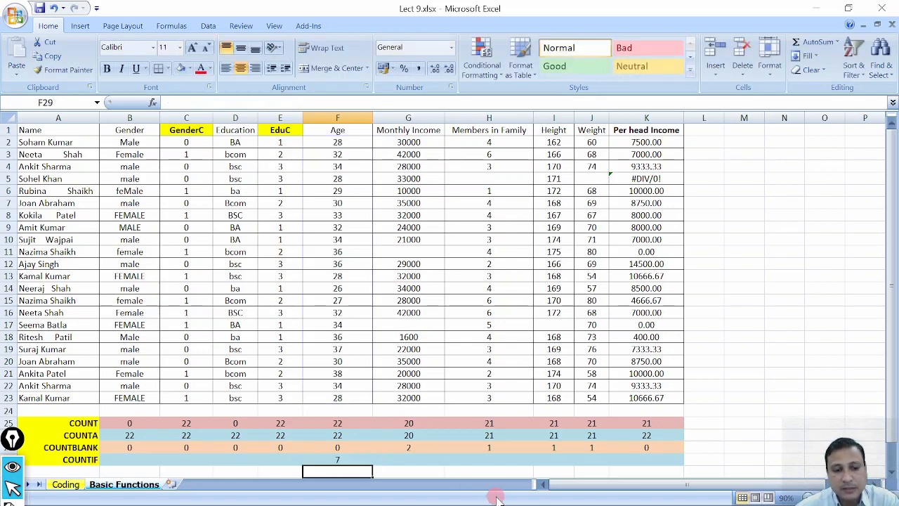
- Circle the COUNTIF result in F28 with the annotation pen and write its underlined condition <30 beside the table
click(777, 323)
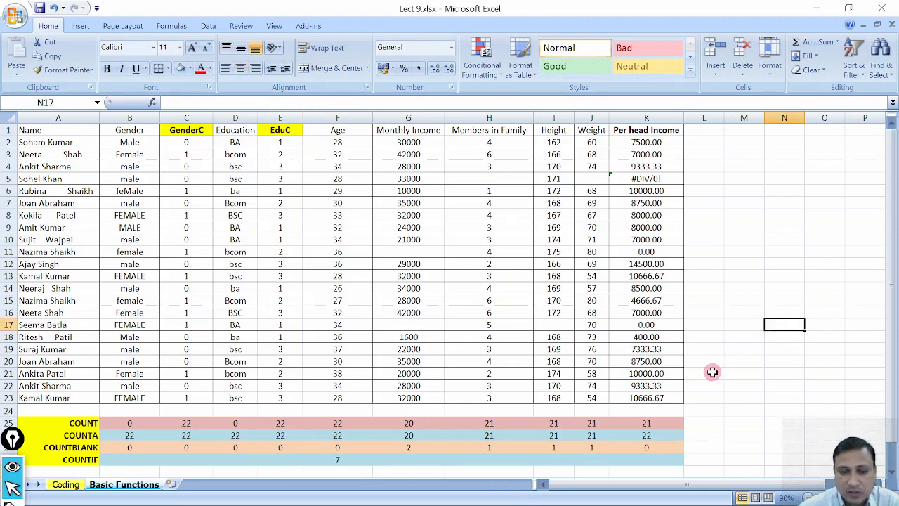
key(ctrl+shift+3)
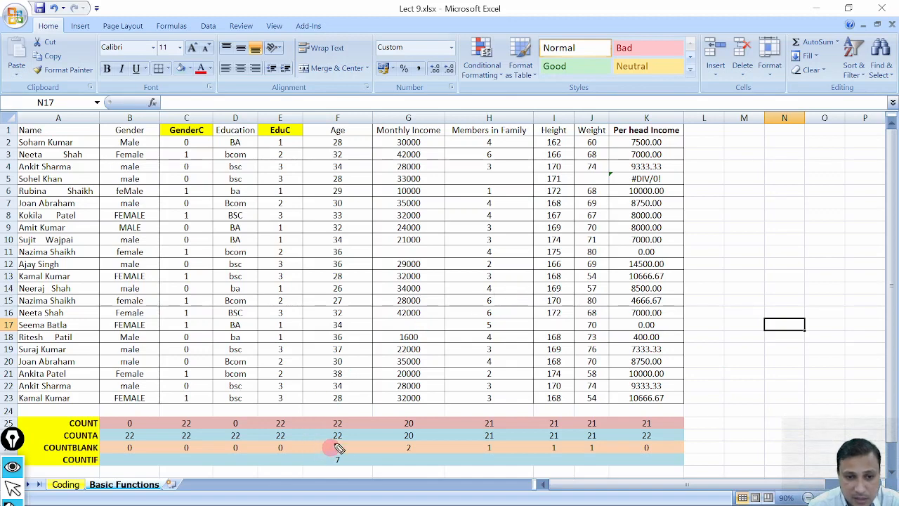
mouse_move(329, 451)
mouse_down()
mouse_move(330, 475)
mouse_move(355, 450)
mouse_move(336, 448)
mouse_up()
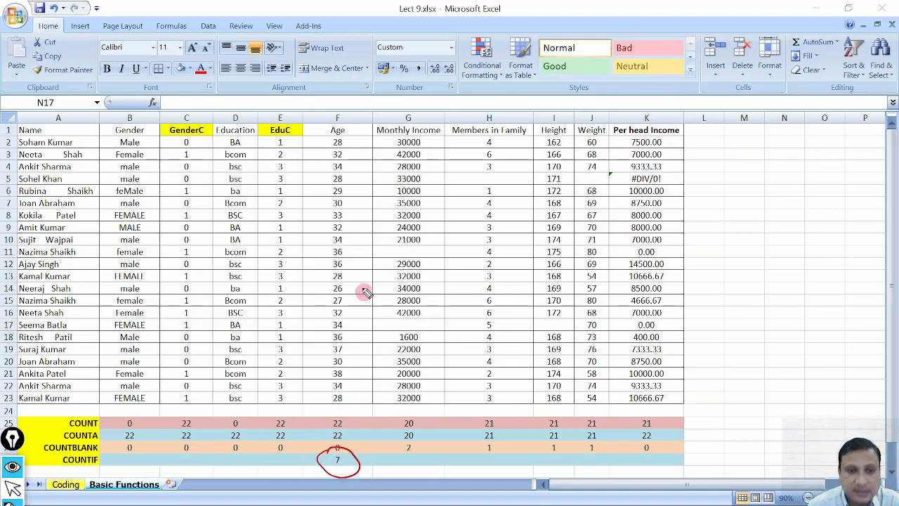
drag(812, 281, 788, 279)
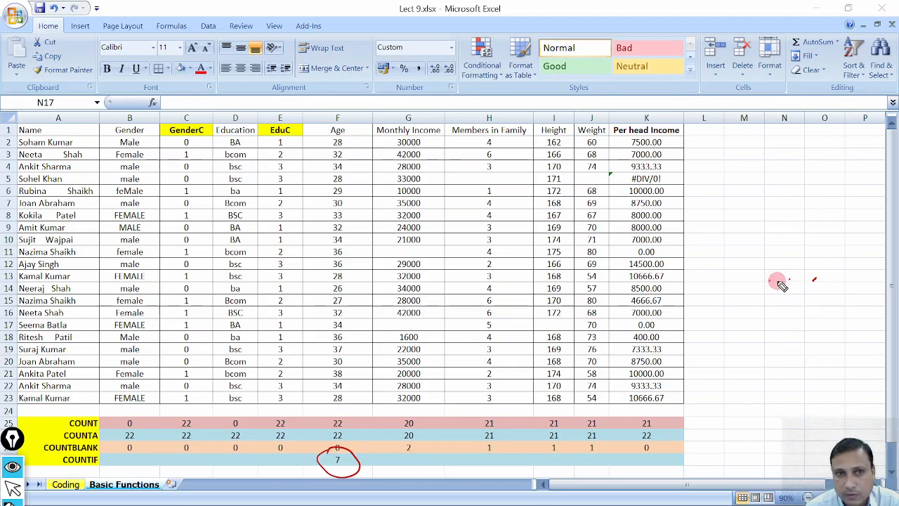
key(ctrl+shift+2)
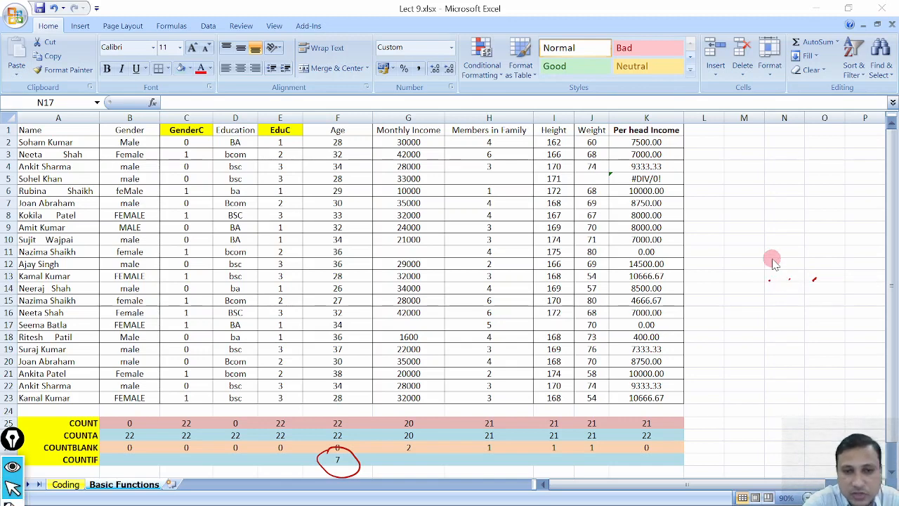
click(346, 461)
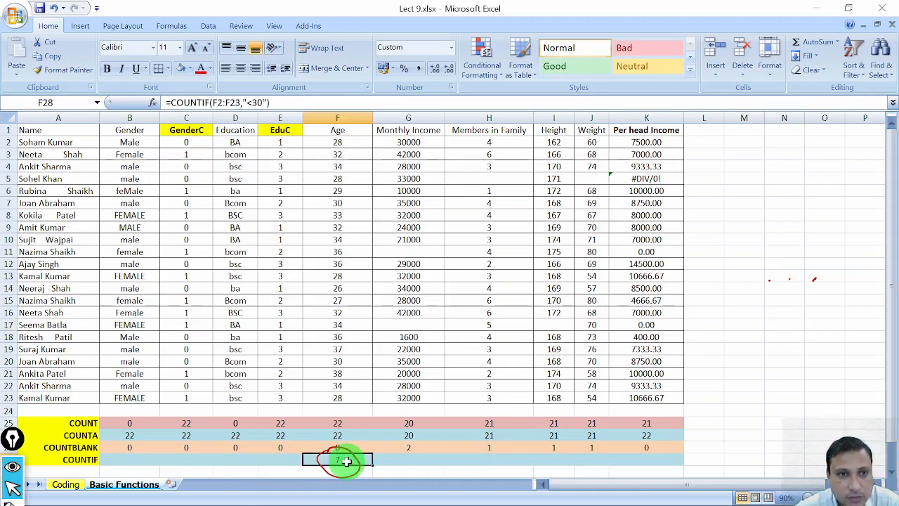
click(853, 363)
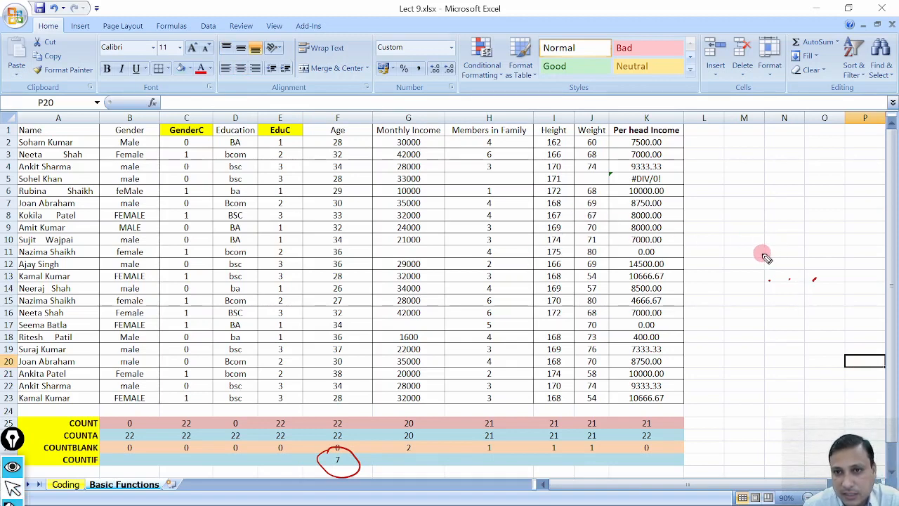
mouse_move(772, 238)
mouse_down()
mouse_move(776, 267)
mouse_move(808, 239)
mouse_up()
drag(757, 291, 830, 270)
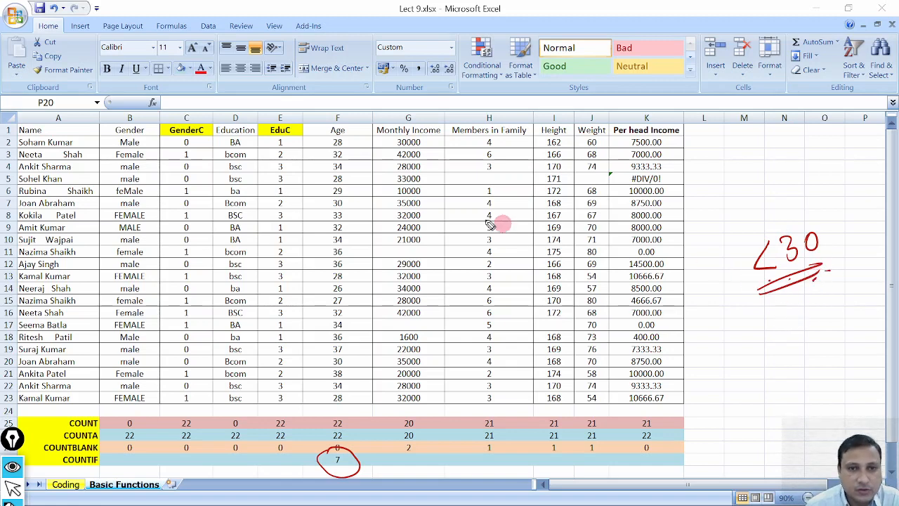
- Mark the ages below 30 in the Age column to check the COUNTIF result, and clear all pen annotations
mouse_move(340, 137)
mouse_down()
mouse_move(343, 146)
mouse_move(343, 138)
mouse_up()
mouse_move(357, 143)
mouse_down()
mouse_move(374, 152)
mouse_move(337, 177)
mouse_move(367, 181)
mouse_up()
mouse_move(338, 186)
mouse_down()
mouse_move(332, 195)
mouse_move(343, 188)
mouse_move(351, 200)
mouse_up()
mouse_move(343, 266)
mouse_down()
mouse_move(330, 278)
mouse_move(344, 268)
mouse_up()
drag(354, 267, 365, 279)
drag(368, 319, 368, 330)
drag(370, 350, 370, 355)
mouse_move(705, 198)
mouse_down()
mouse_move(724, 195)
mouse_move(713, 219)
mouse_move(724, 184)
mouse_up()
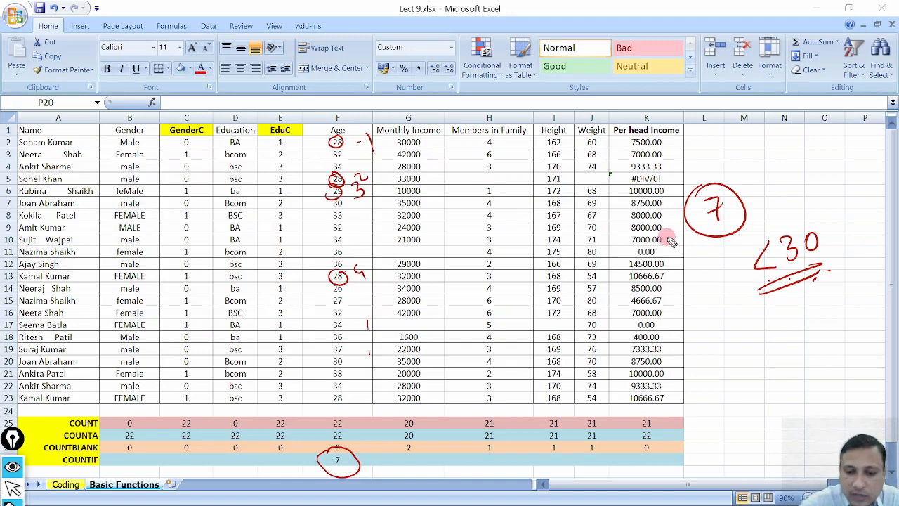
key(ctrl+shift+7)
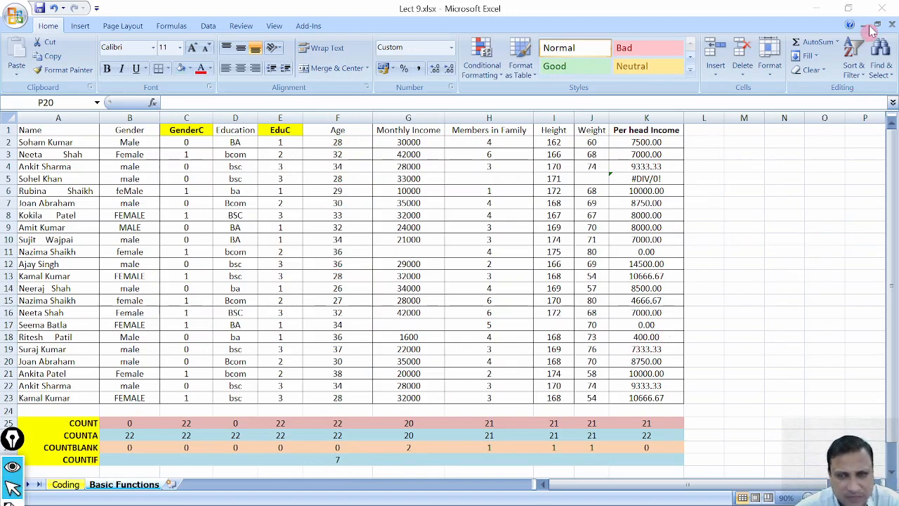
- Switch to the PowerPoint lecture and present the Less than, Greater than & Between slides from slide 47 through slide 52
click(815, 9)
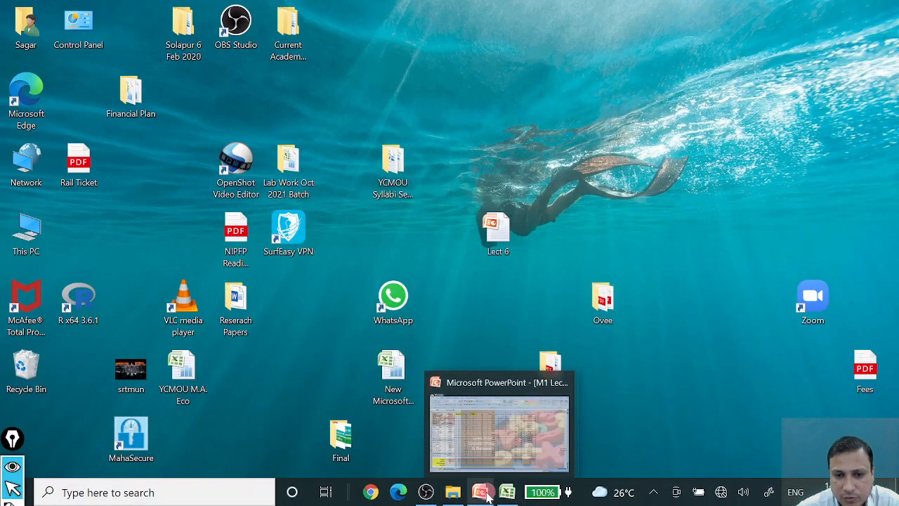
click(481, 492)
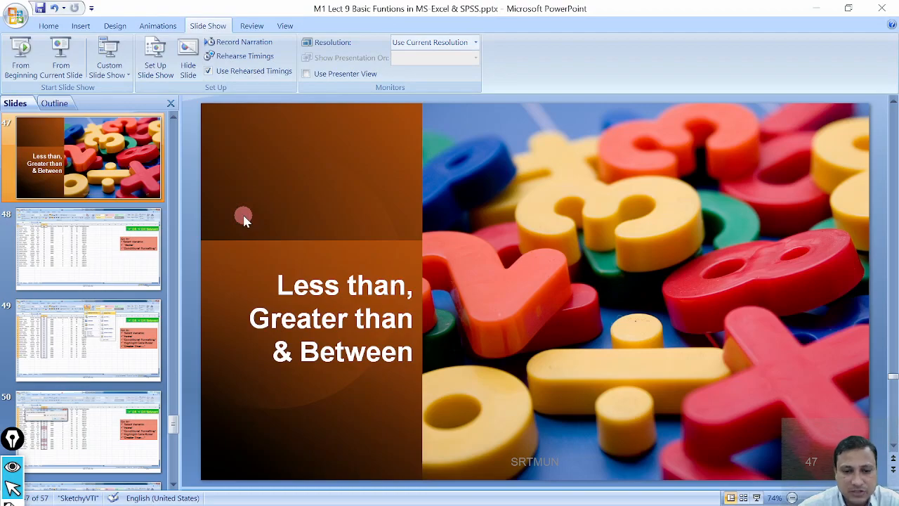
key(shift+F5)
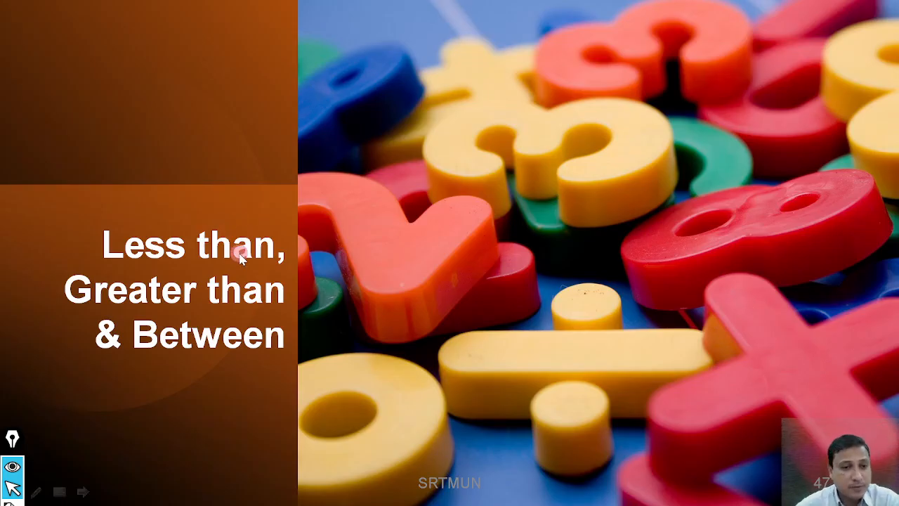
click(221, 387)
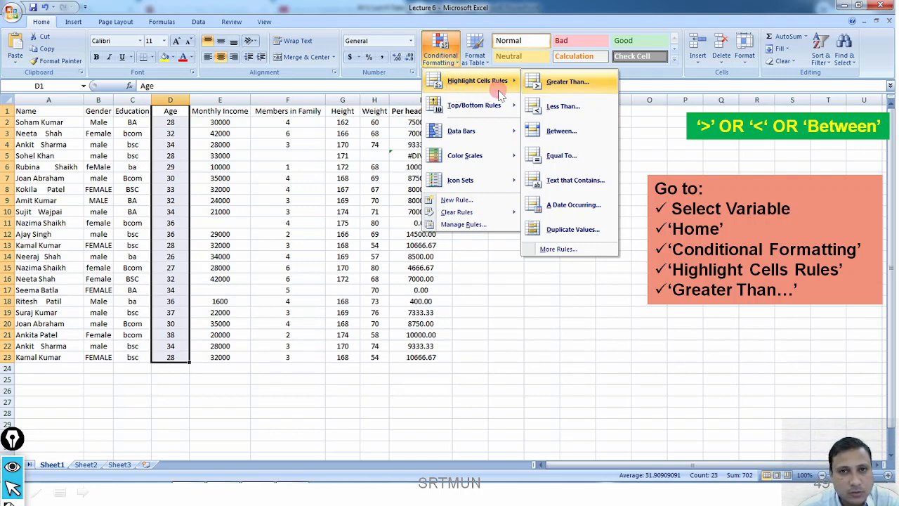
click(577, 82)
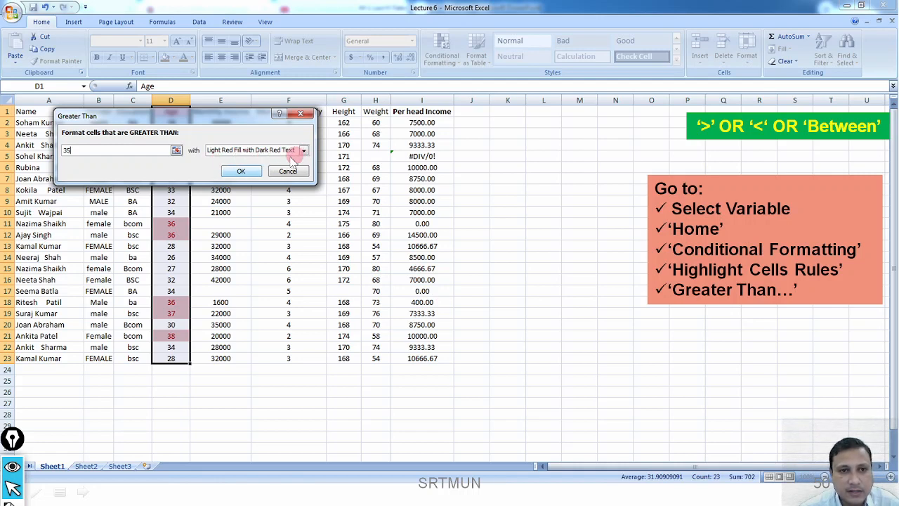
click(244, 173)
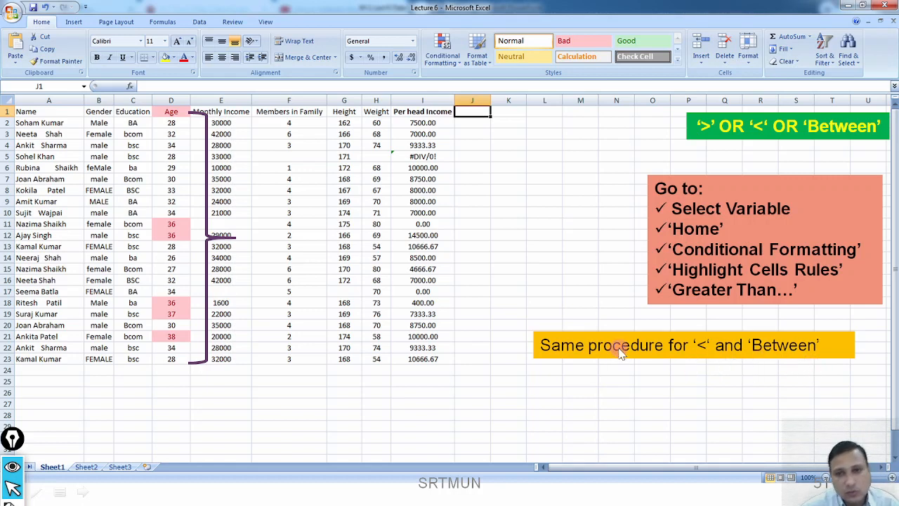
click(593, 335)
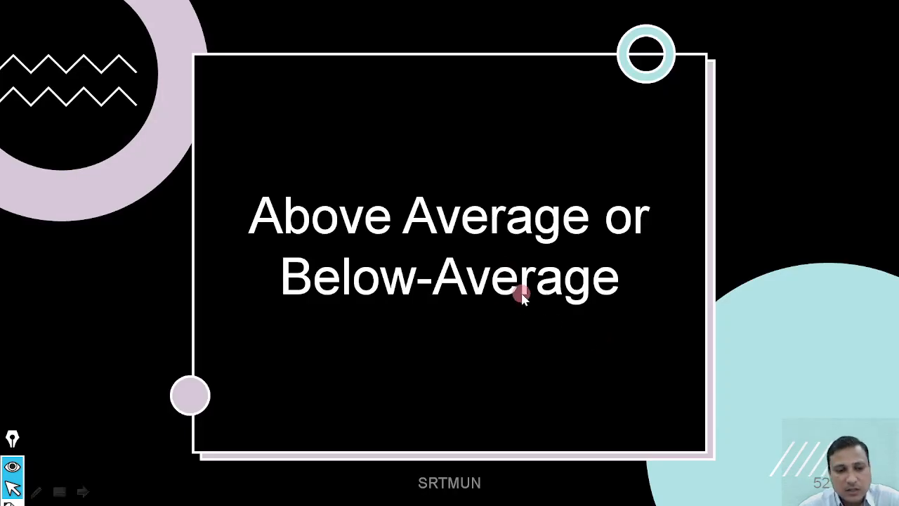
key(Escape)
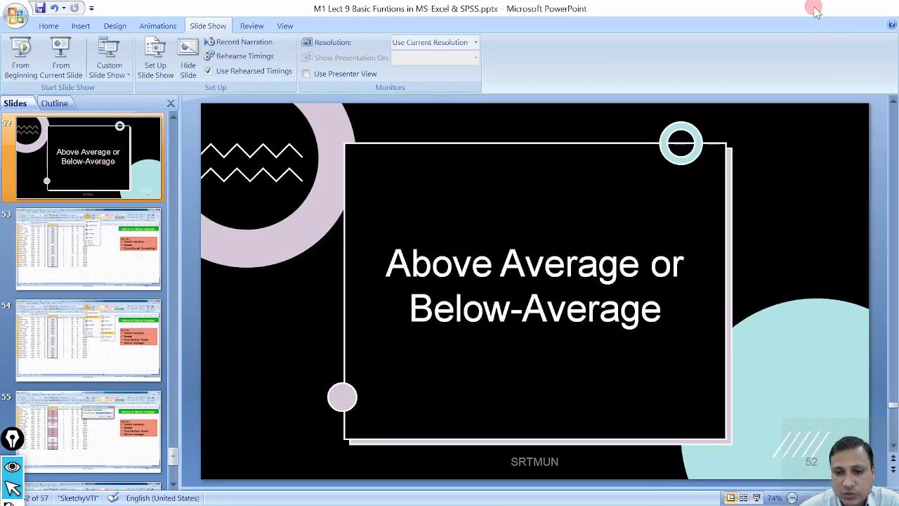
- Switch to the Lect 9.xlsx workbook and highlight ages greater than 35 in F2:F23 with Green Fill with Dark Green Text
click(817, 8)
click(510, 494)
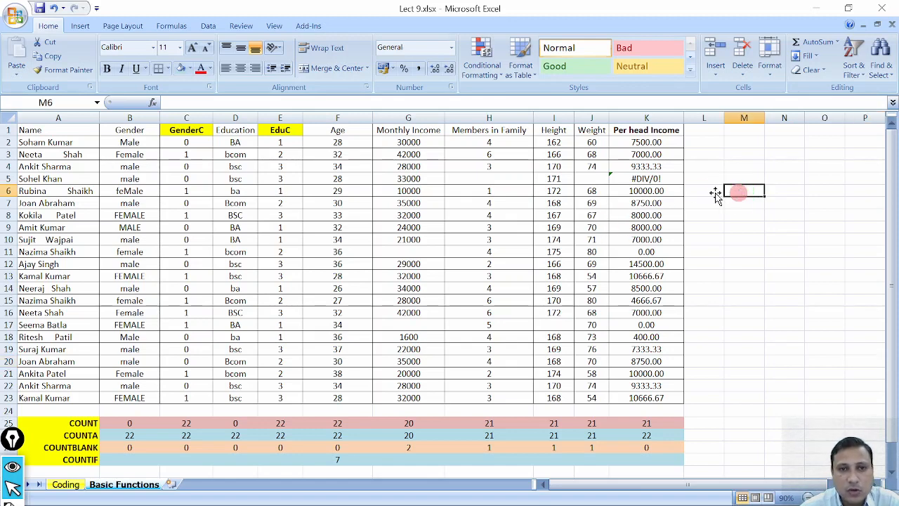
drag(337, 144, 341, 398)
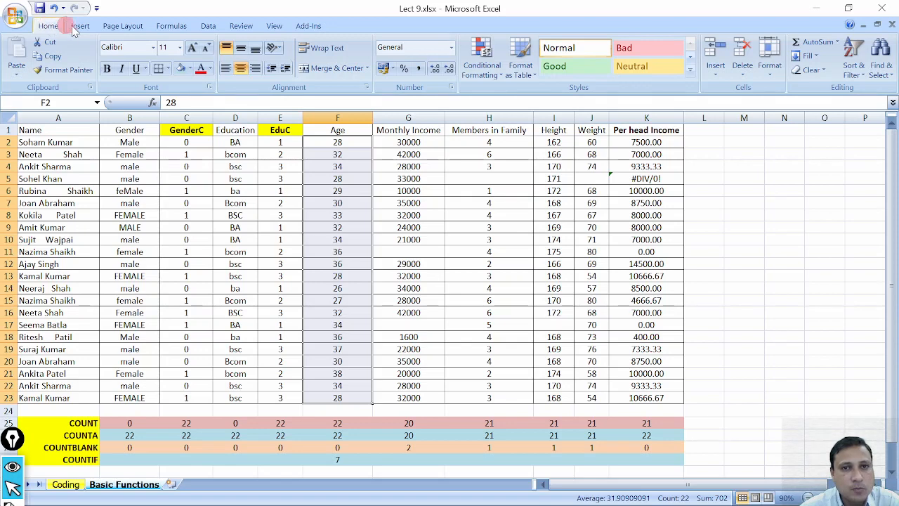
click(501, 82)
mouse_move(483, 99)
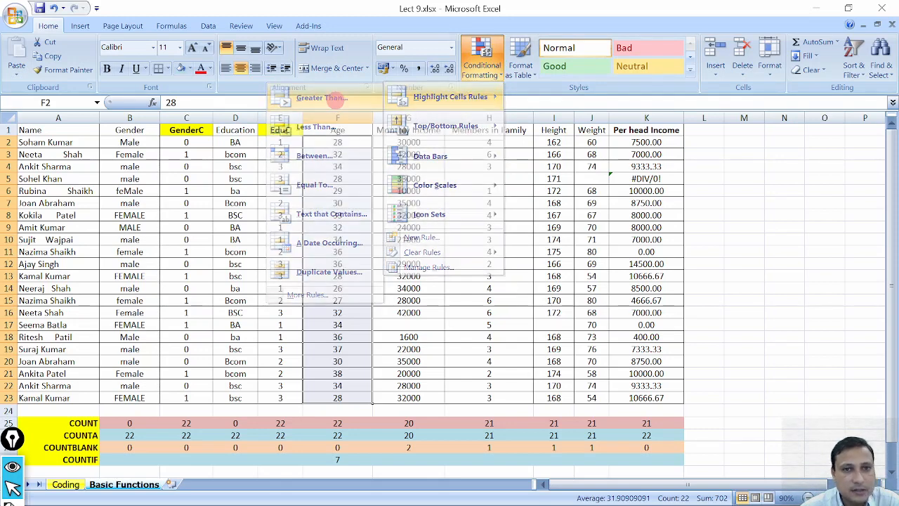
click(338, 103)
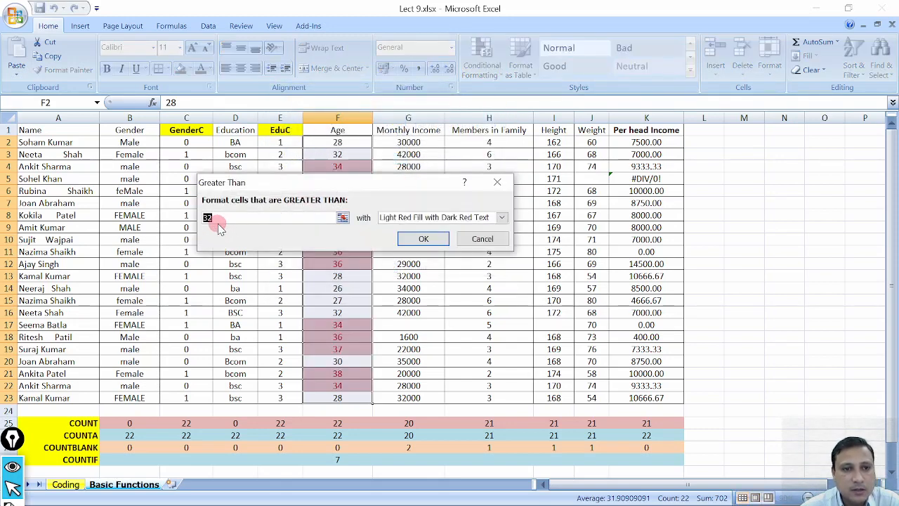
text(35)
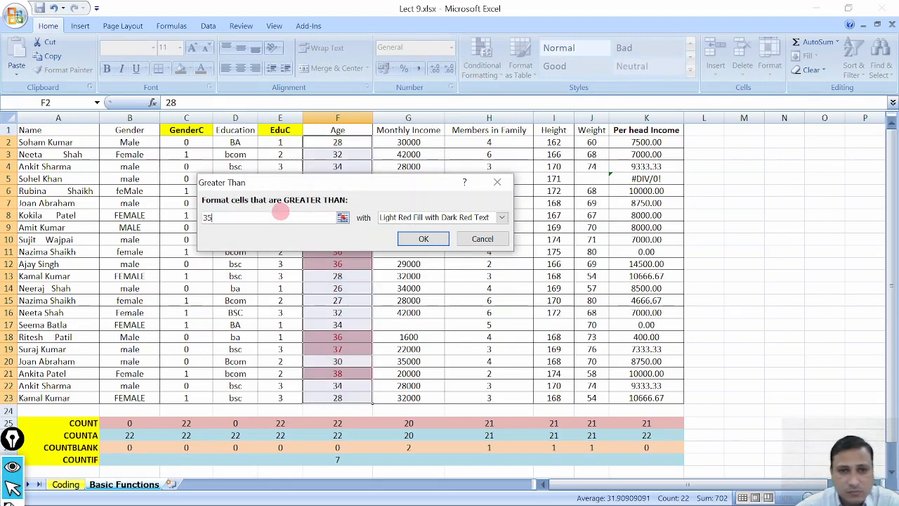
click(502, 217)
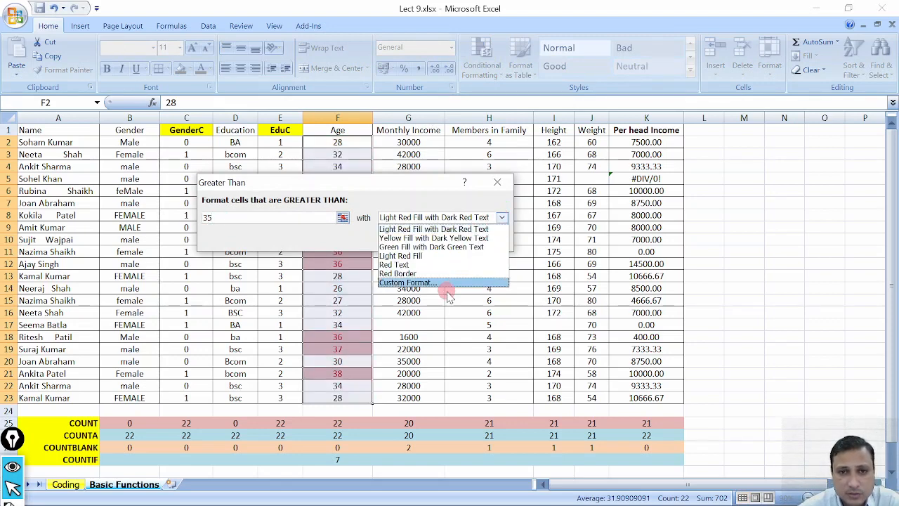
click(439, 248)
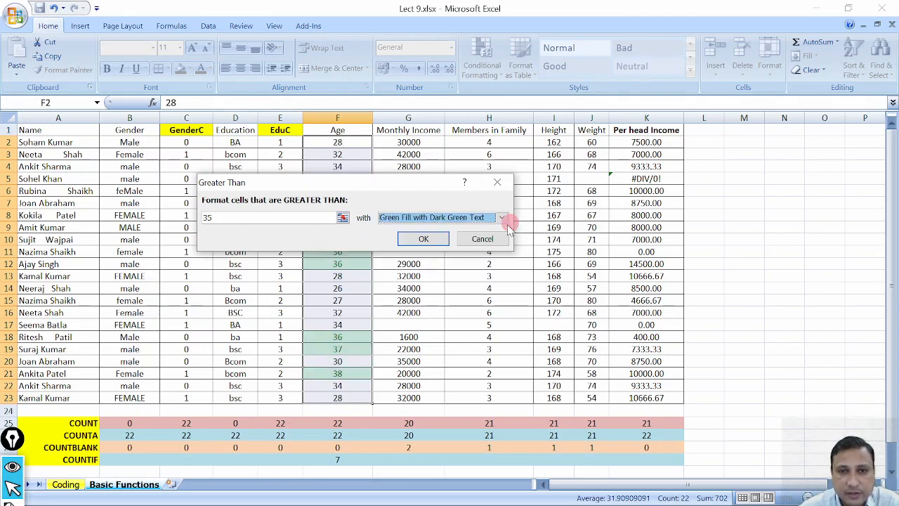
click(427, 238)
click(755, 240)
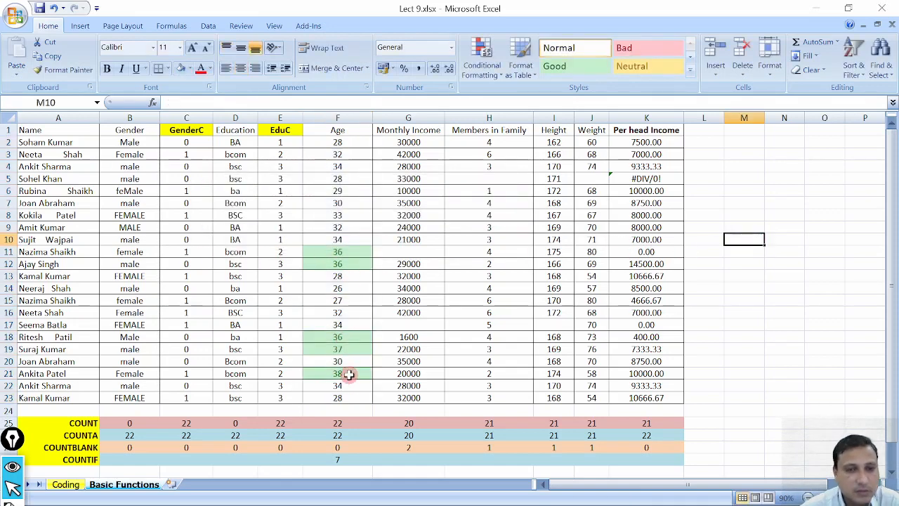
- Add a Between rule to ages F2:F23 that formats values from 25 to 35 with Yellow Fill with Dark Yellow Text
drag(342, 141, 350, 397)
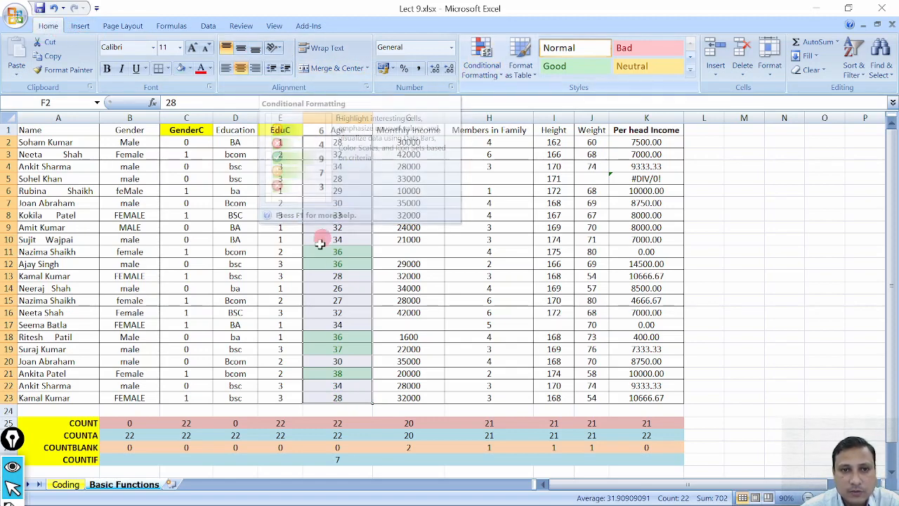
click(498, 78)
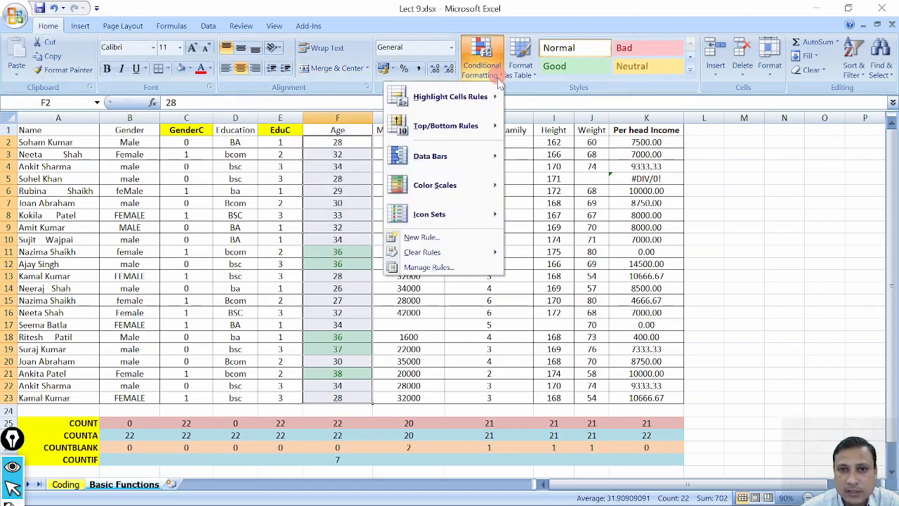
click(467, 98)
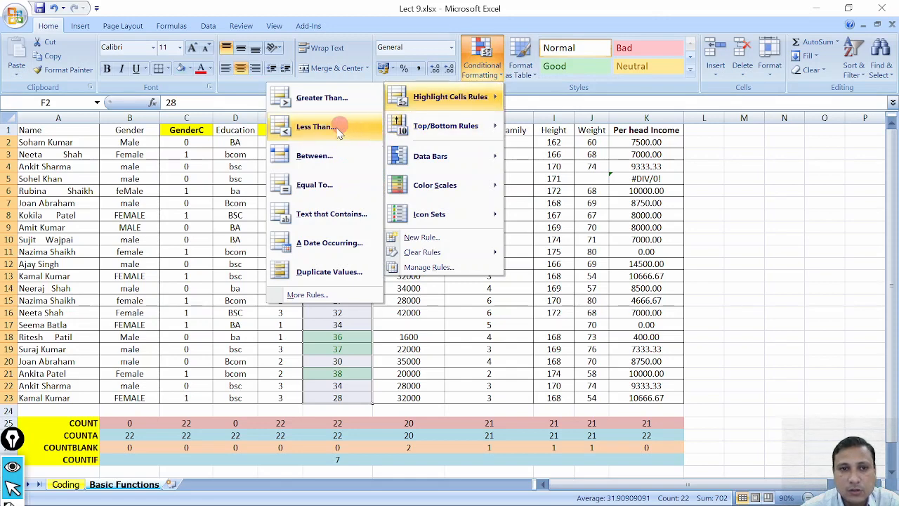
click(328, 156)
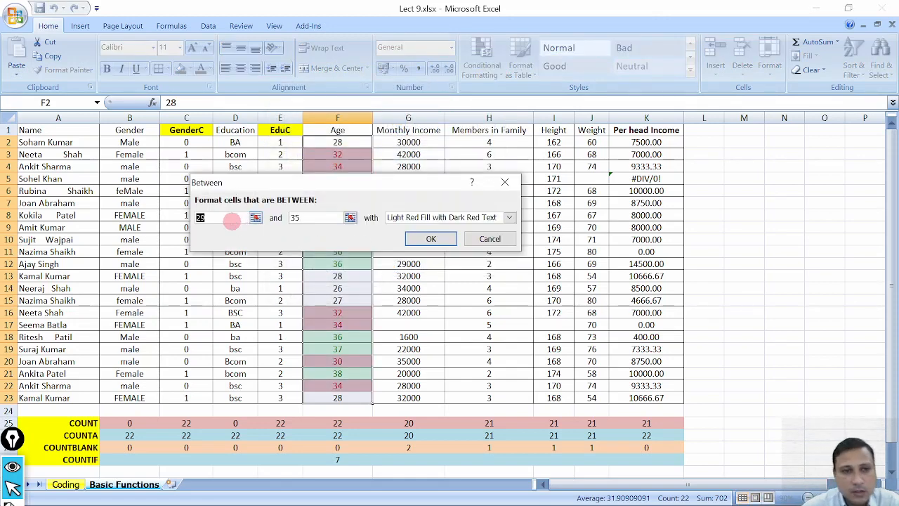
text(2)
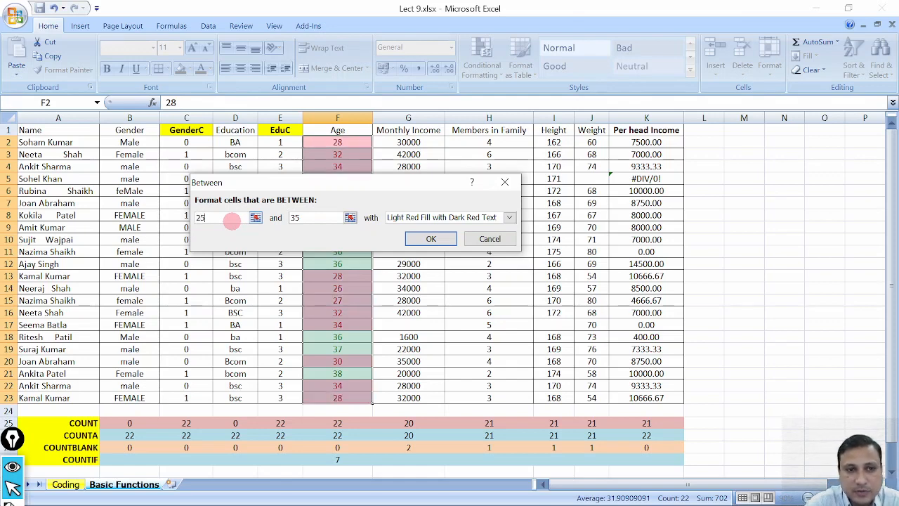
click(308, 218)
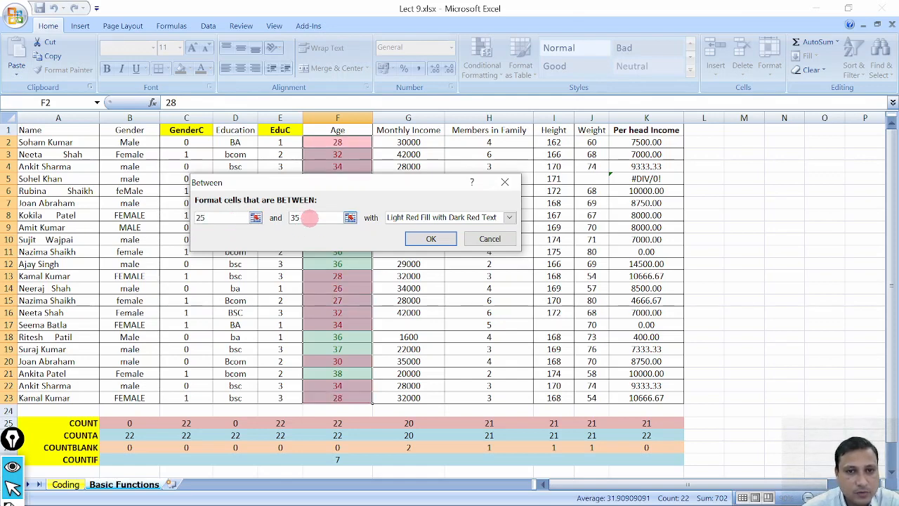
click(509, 217)
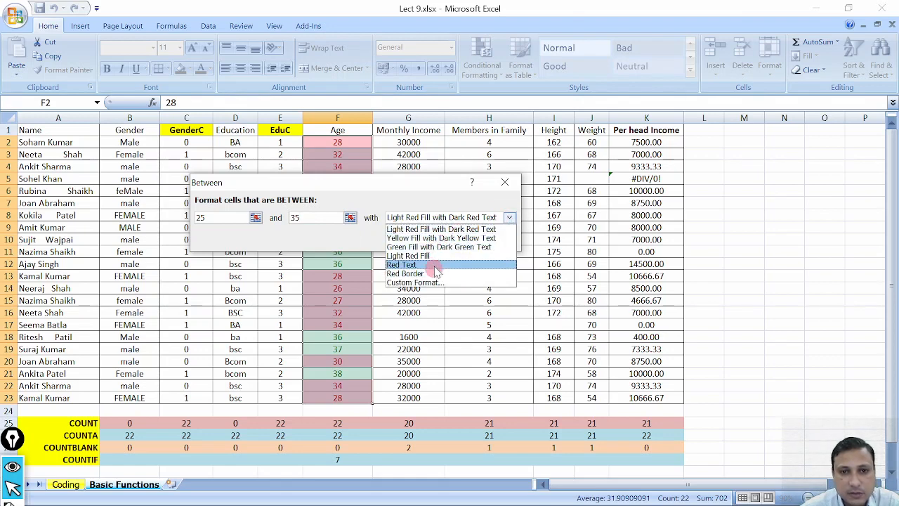
click(460, 238)
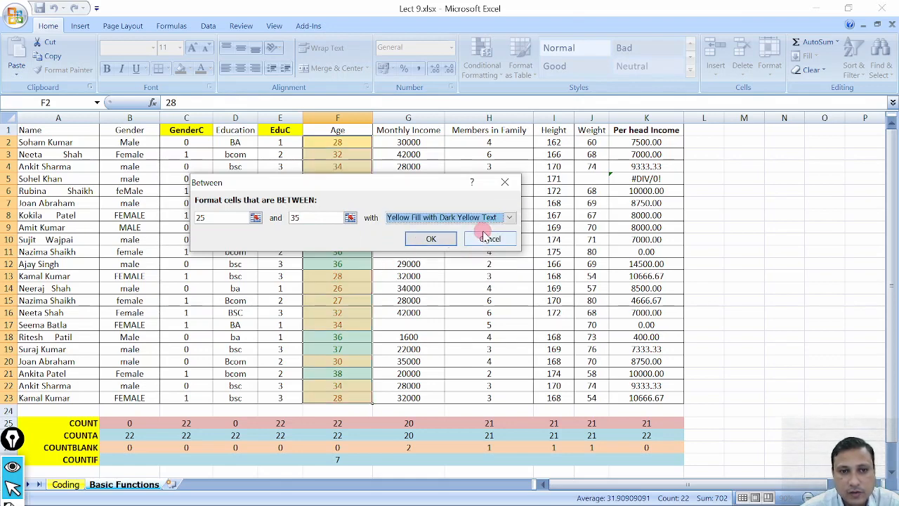
click(441, 237)
click(702, 239)
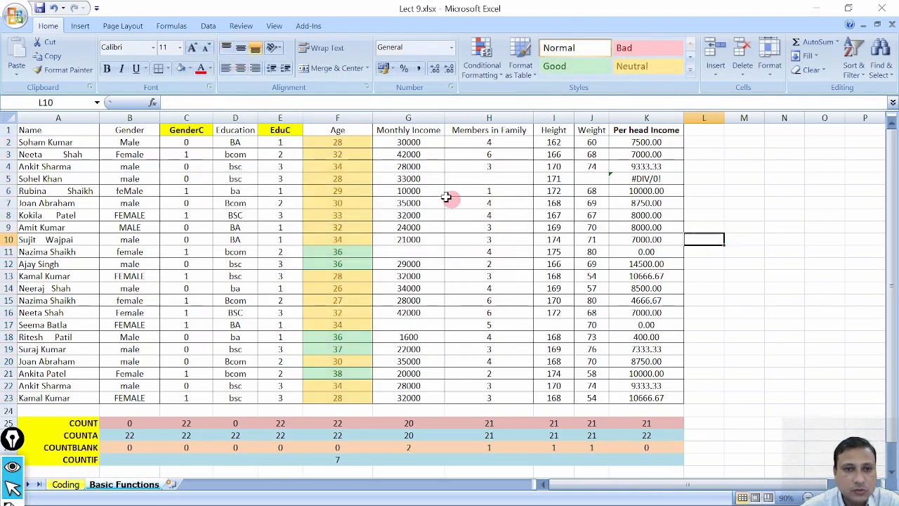
- Add another Between rule to the Age values that formats 25 to 30 with Light Red Fill with Dark Red Text
drag(340, 143, 363, 397)
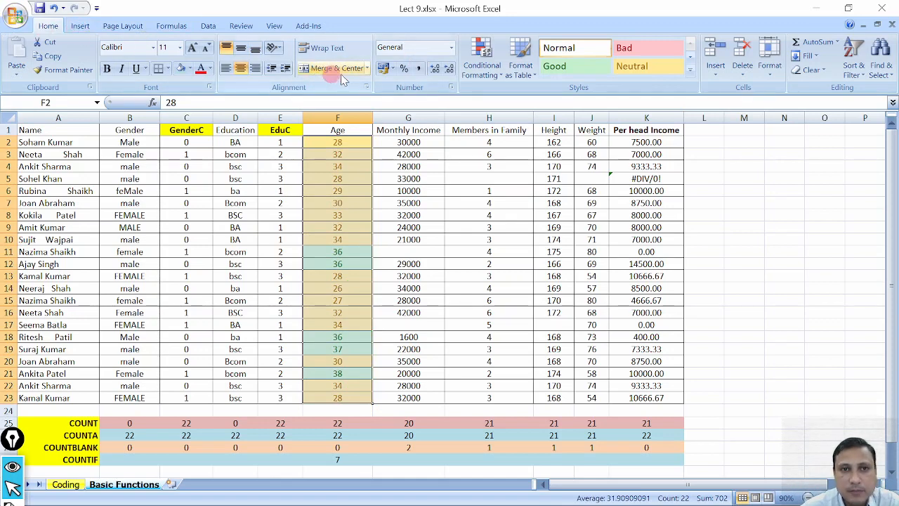
click(494, 74)
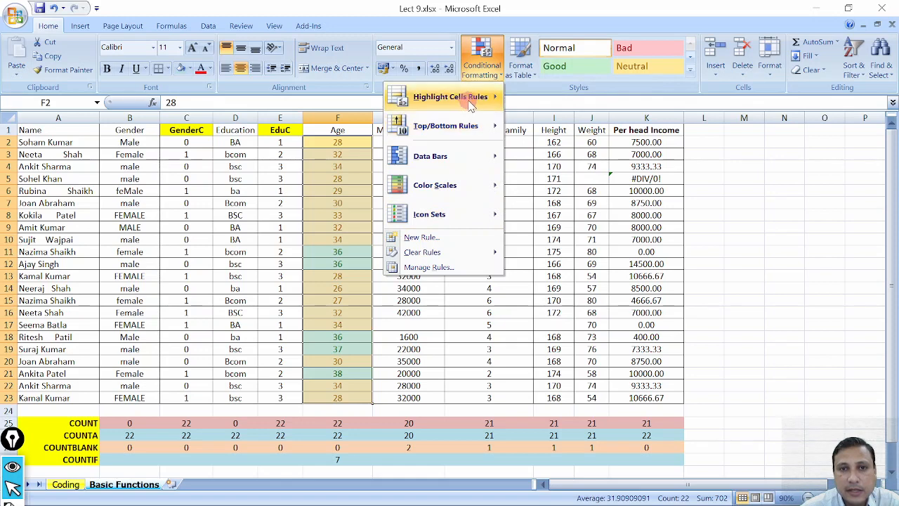
mouse_move(463, 97)
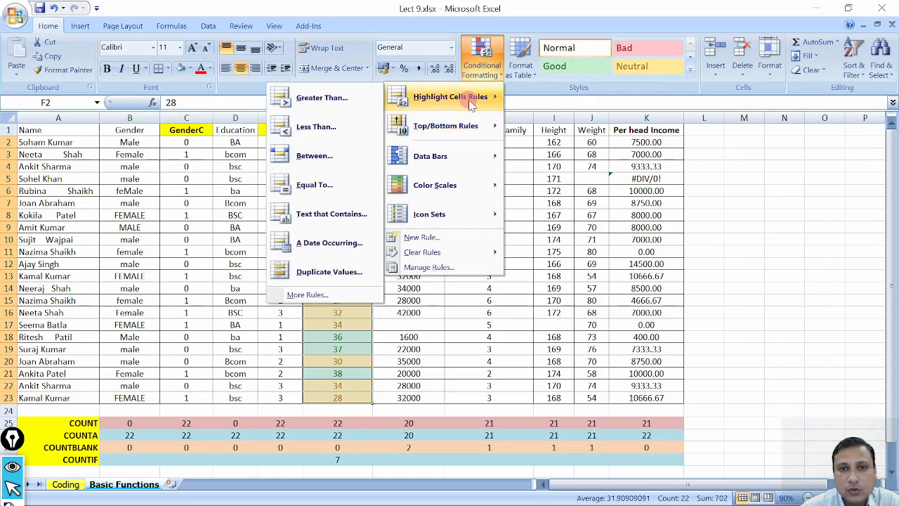
click(331, 154)
click(232, 217)
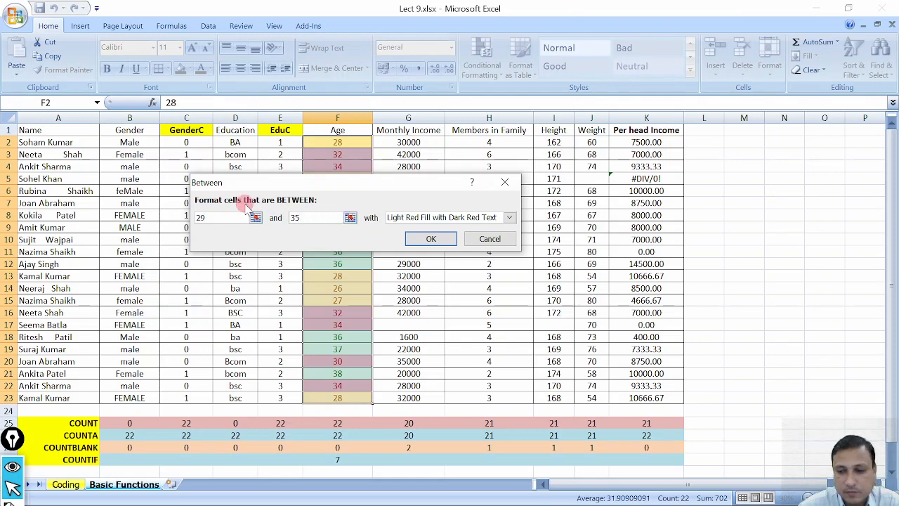
key(BackSpace)
key(BackSpace)
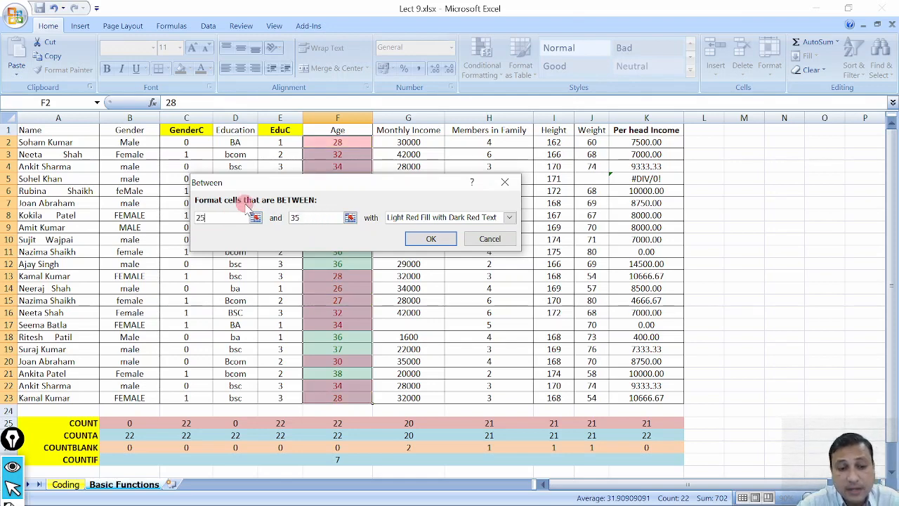
click(299, 217)
key(BackSpace)
text(0)
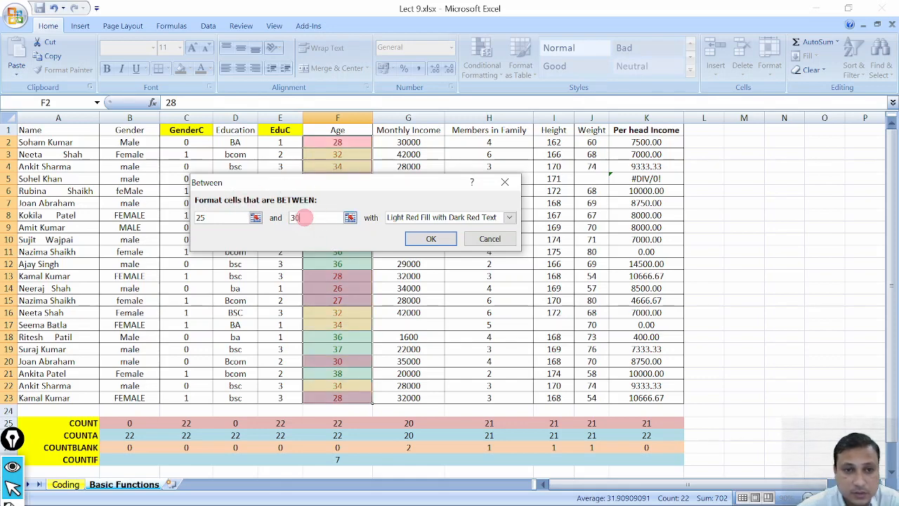
click(431, 239)
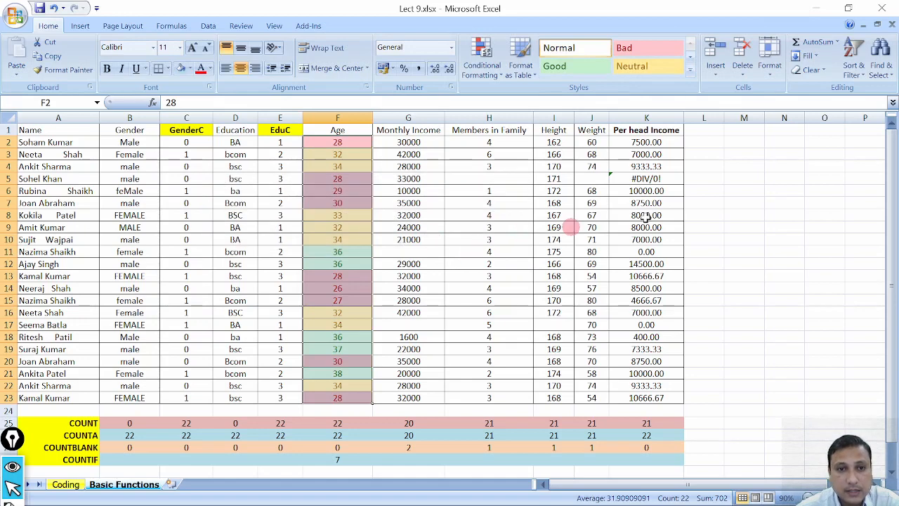
click(821, 229)
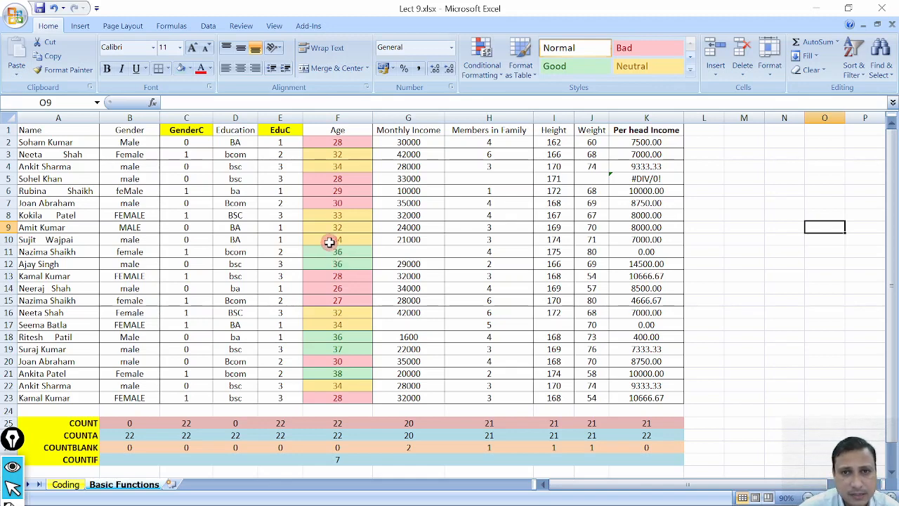
- Clear the conditional formatting rules from the entire sheet
drag(349, 144, 352, 392)
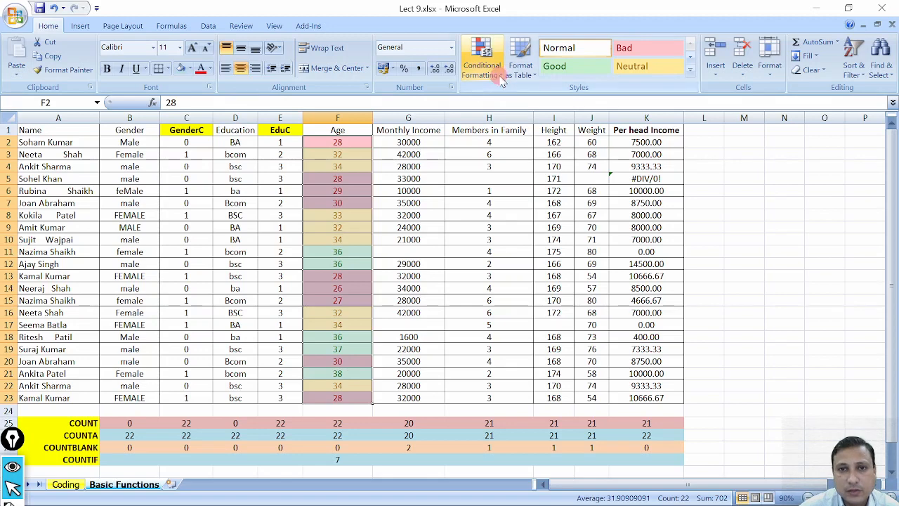
click(482, 59)
mouse_move(432, 252)
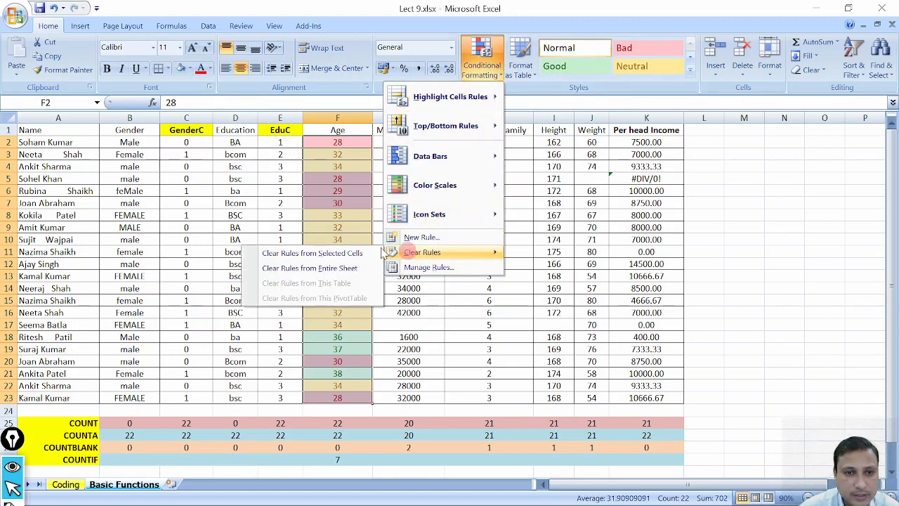
click(322, 270)
click(815, 251)
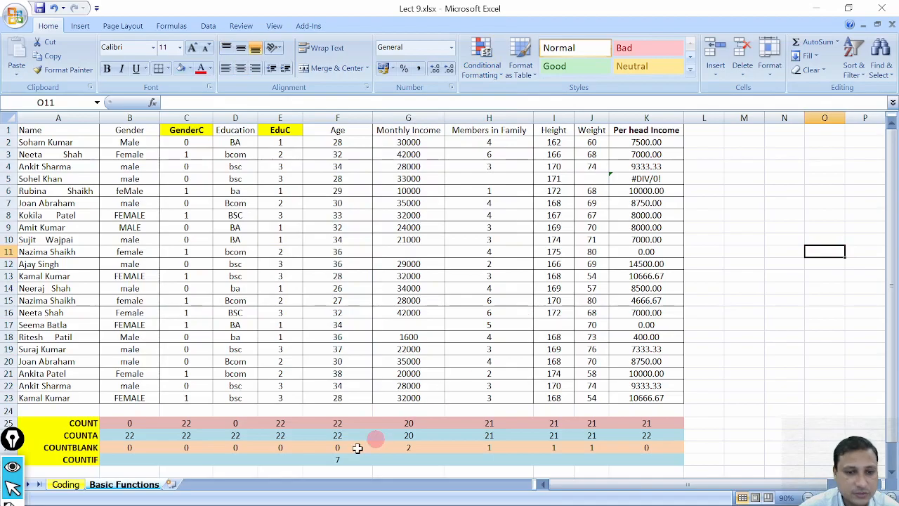
- Switch to the PowerPoint lecture, present the Above Average or Below-Average slides from slide 52 through slide 56, and return to the Excel workbook
click(815, 8)
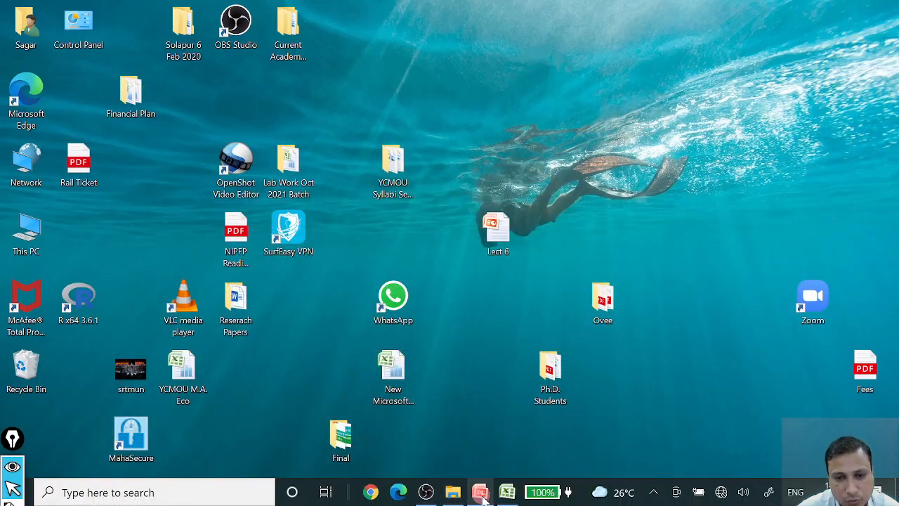
click(480, 495)
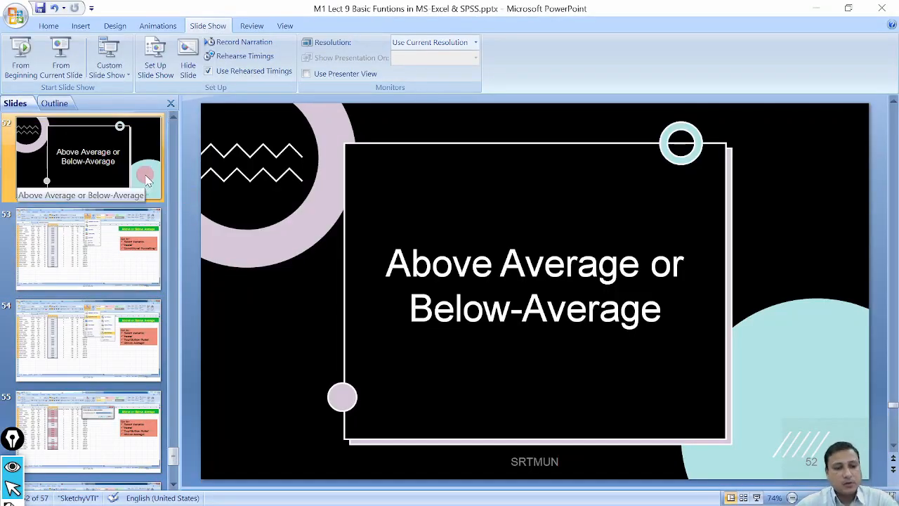
key(shift+F5)
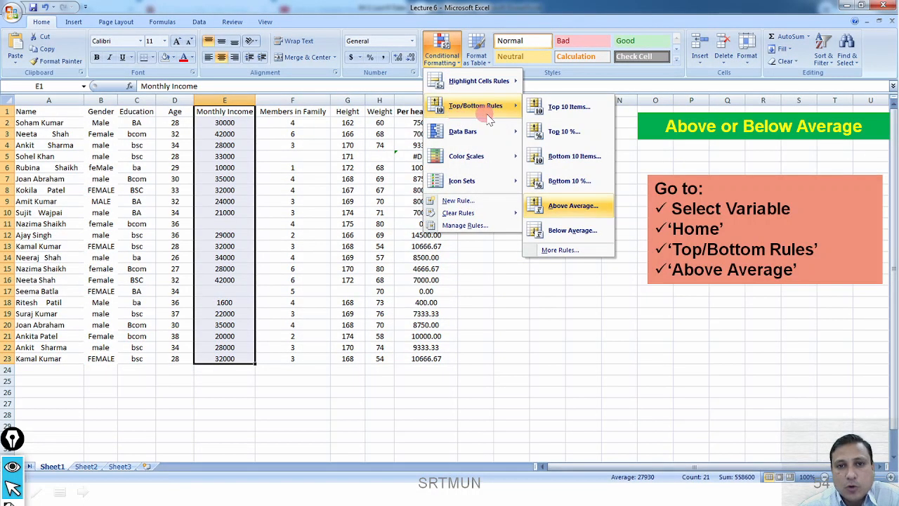
click(585, 206)
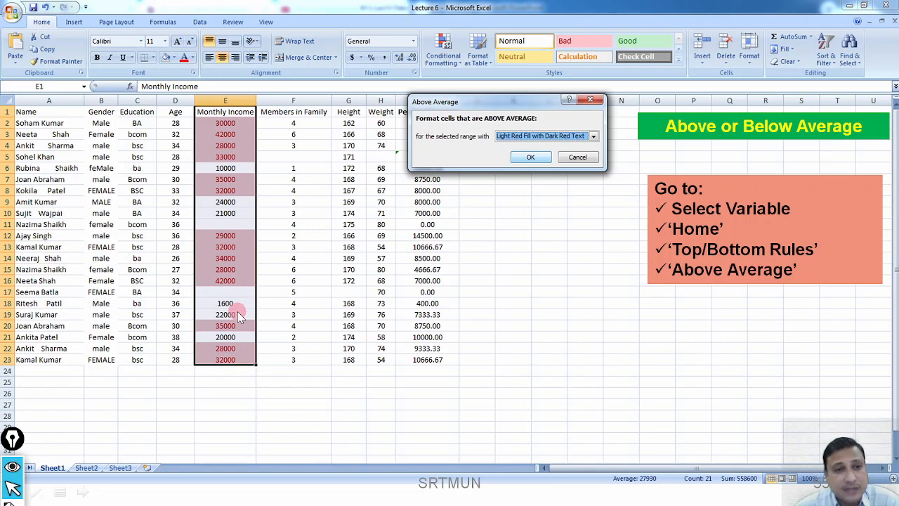
click(532, 157)
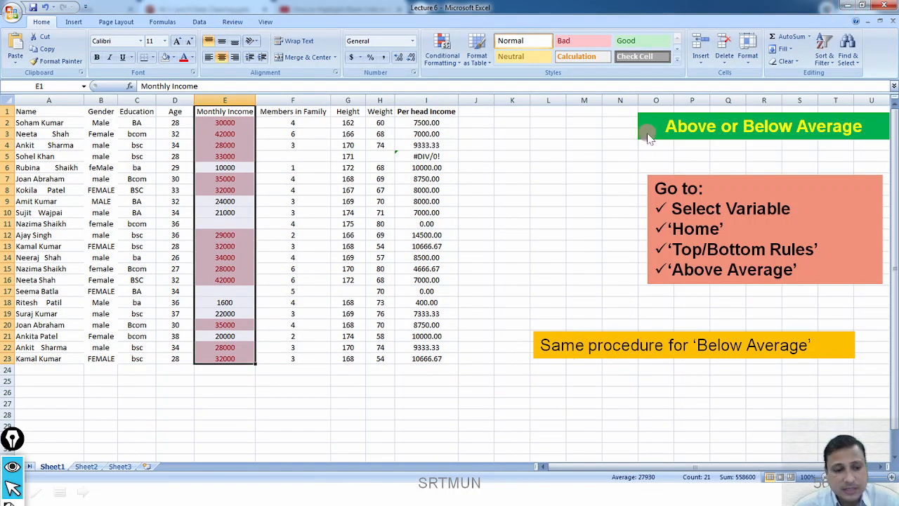
key(Escape)
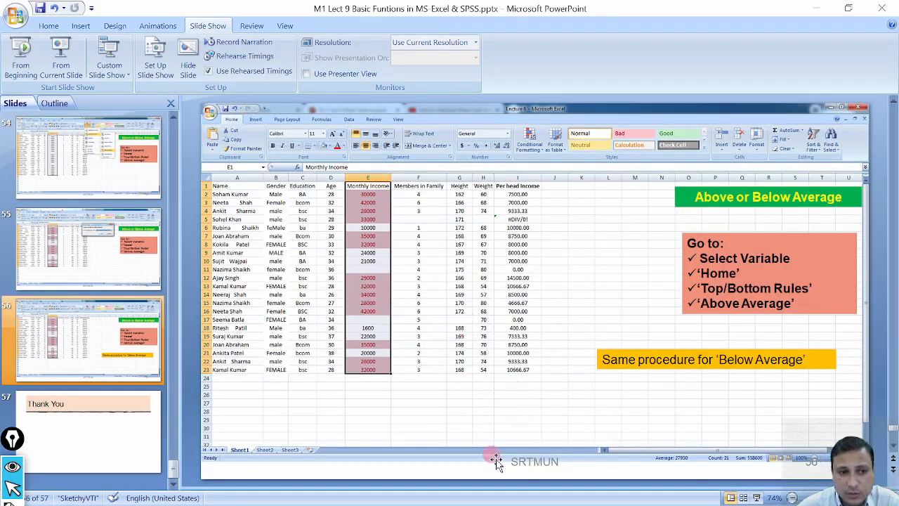
click(820, 10)
click(509, 492)
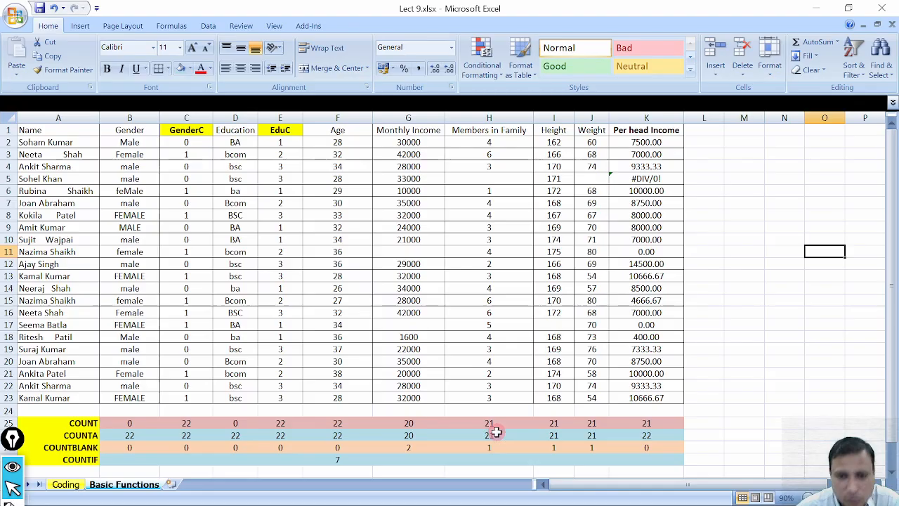
- Add an Above Average rule to monthly incomes G2:G23 that formats values with Light Red Fill with Dark Red Text
click(745, 191)
drag(424, 142, 437, 396)
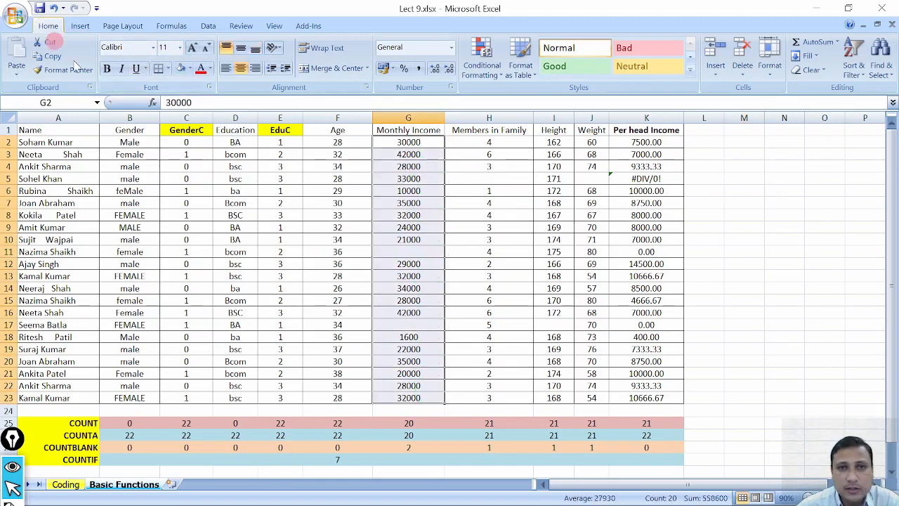
click(481, 62)
mouse_move(477, 121)
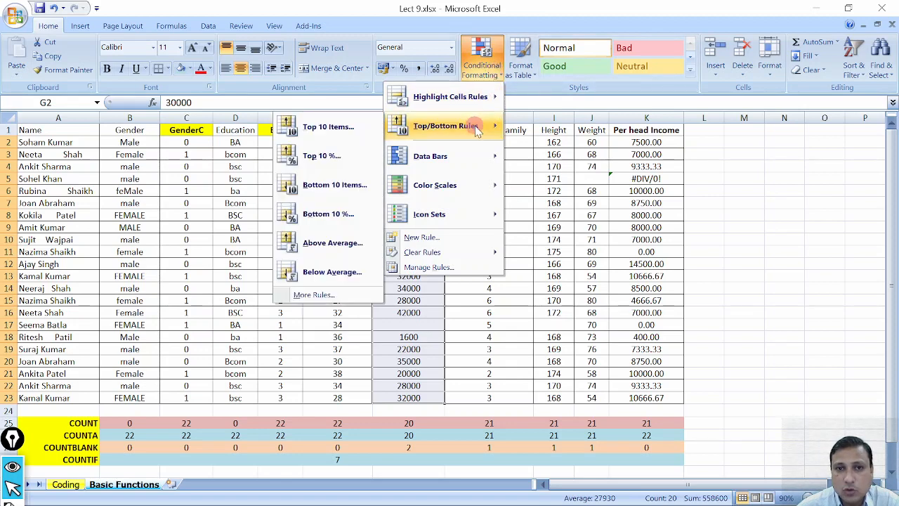
click(332, 243)
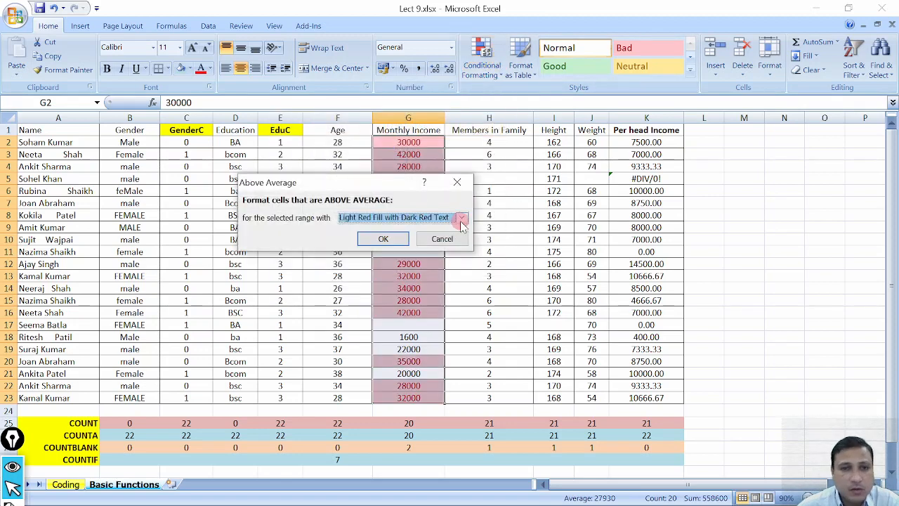
click(463, 219)
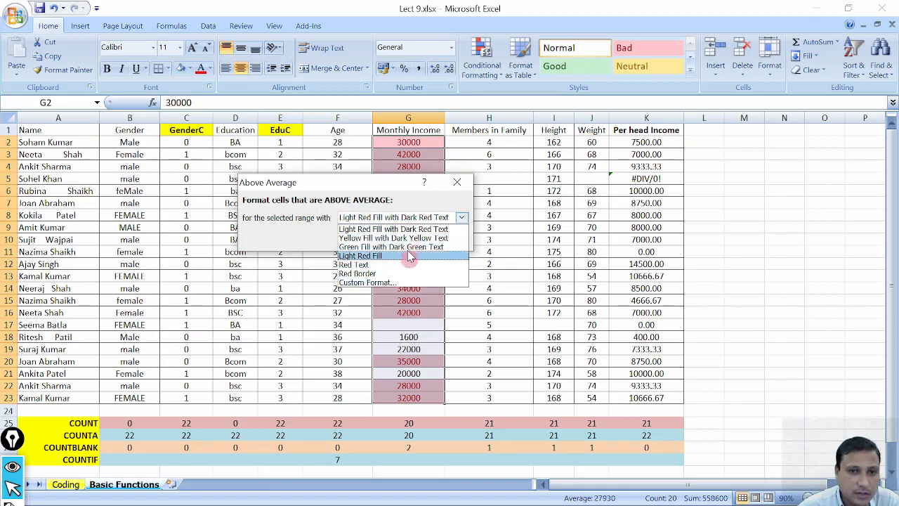
click(407, 229)
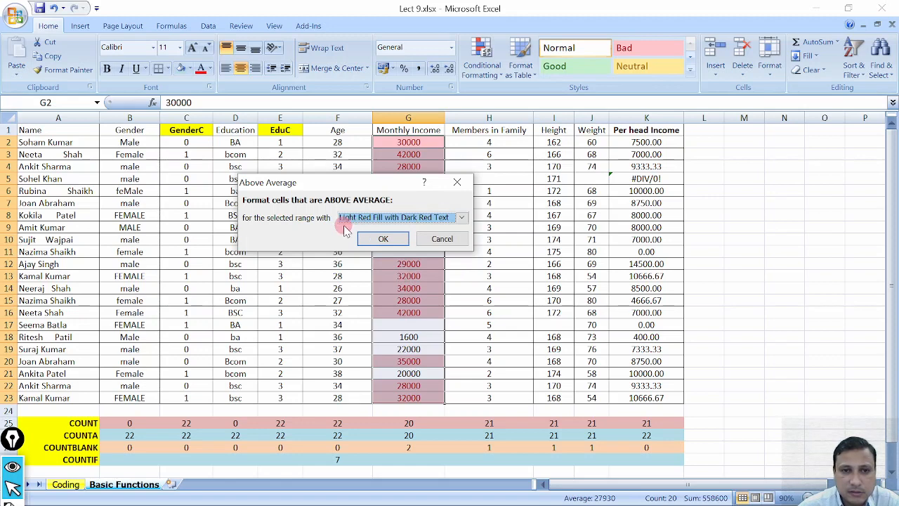
click(386, 240)
click(784, 229)
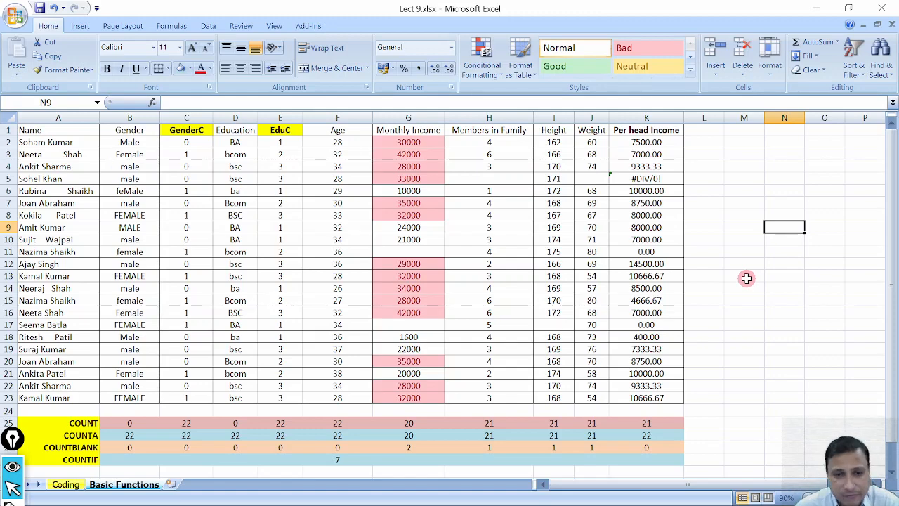
- Switch to the PowerPoint lecture and present the Above or Below Average slide, starting from slide 56
click(815, 8)
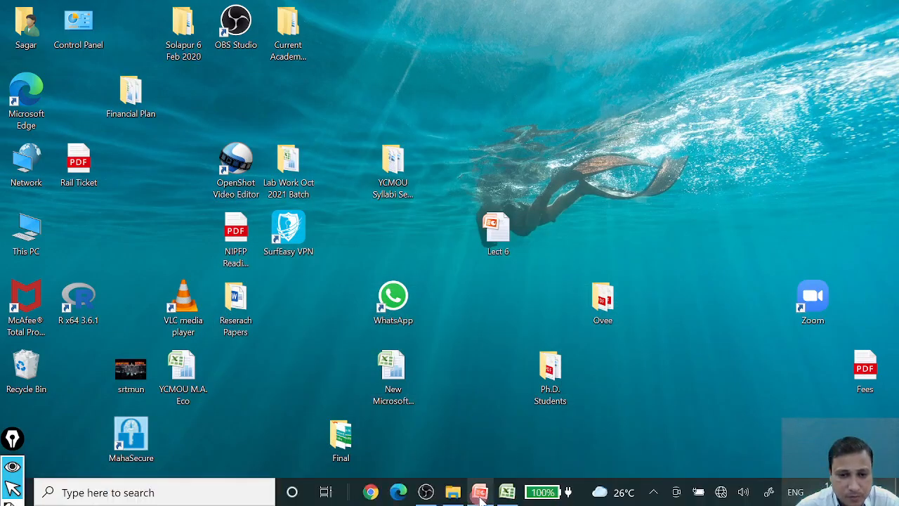
click(479, 495)
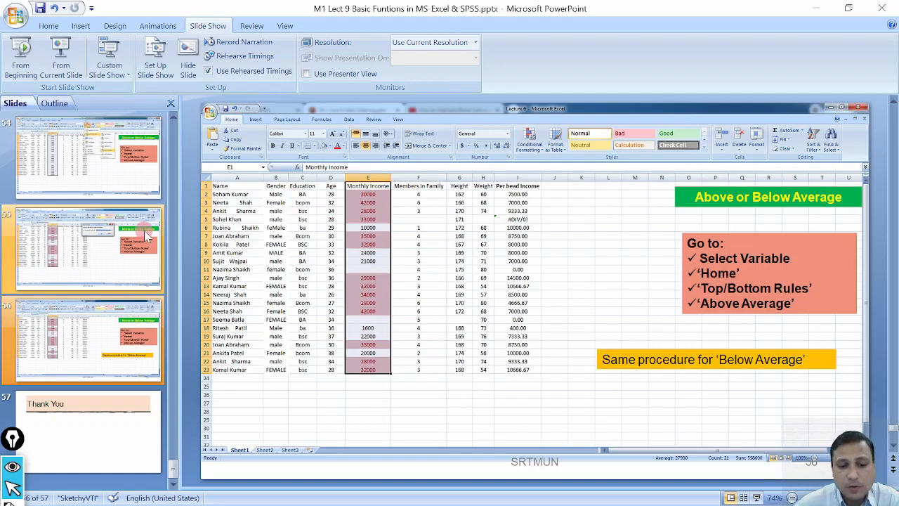
key(shift+F5)
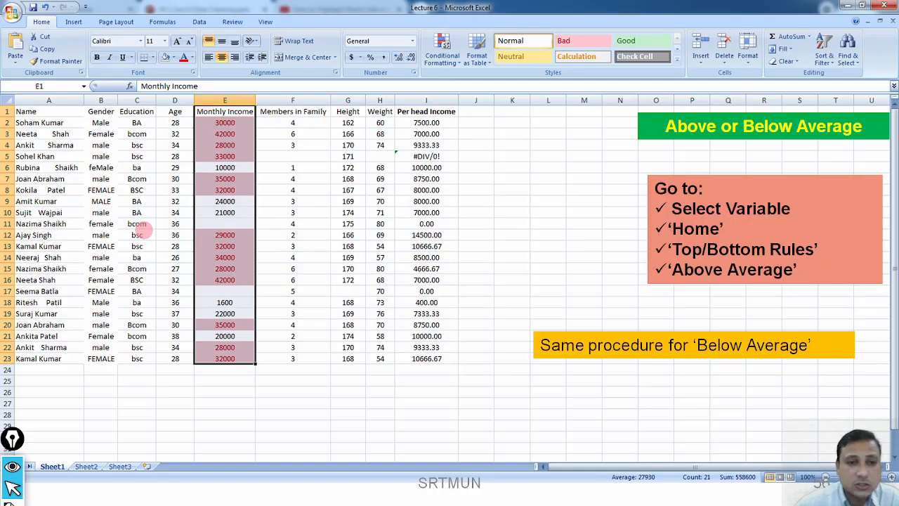